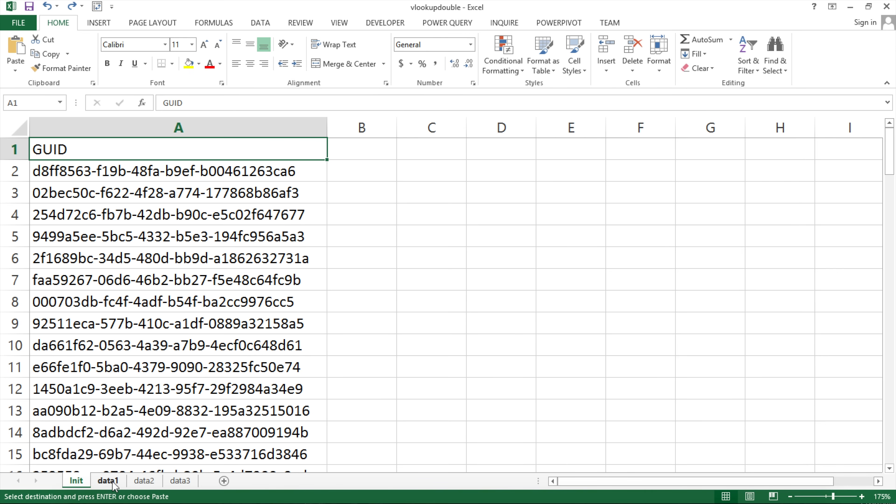
Add the column header "Name" in cell B1 beside the GUID column of the Init sheet.
left_click_drag(152, 155, 150, 367)
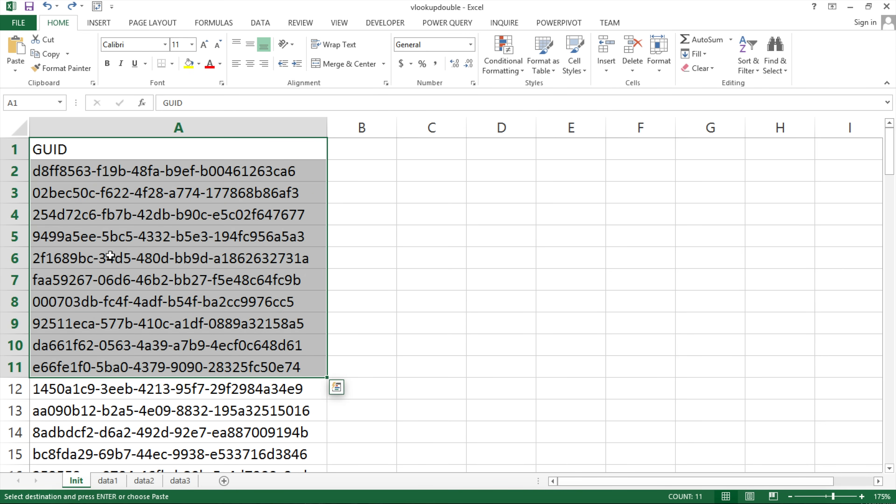
left_click(347, 156)
type("Name")
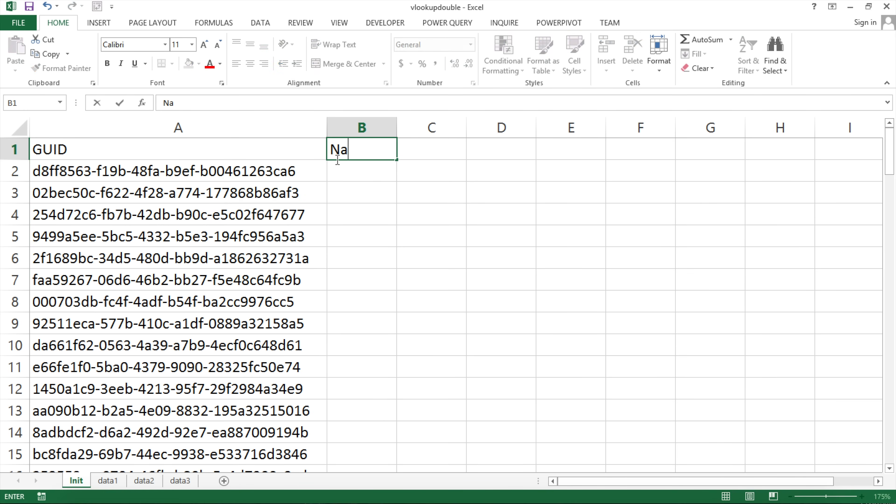
key("Return")
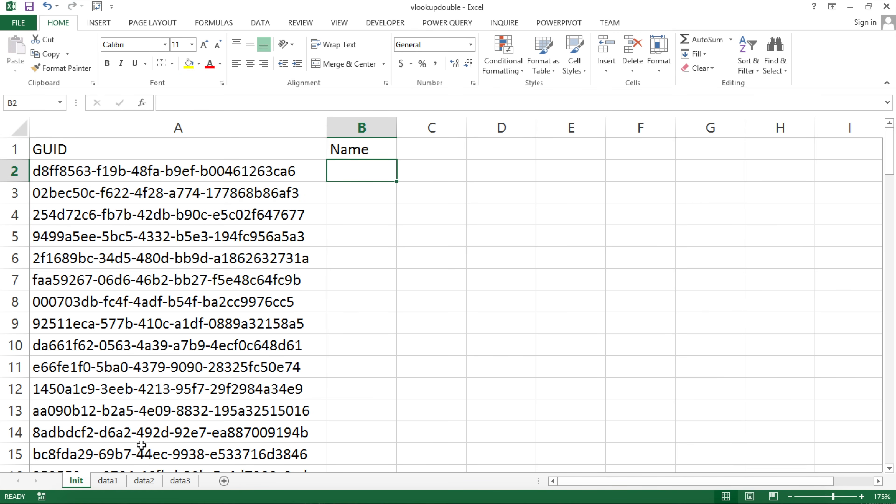
Review the contents of the data1, data2 and data3 sheets and return to the Init sheet.
left_click(113, 481)
left_click(142, 481)
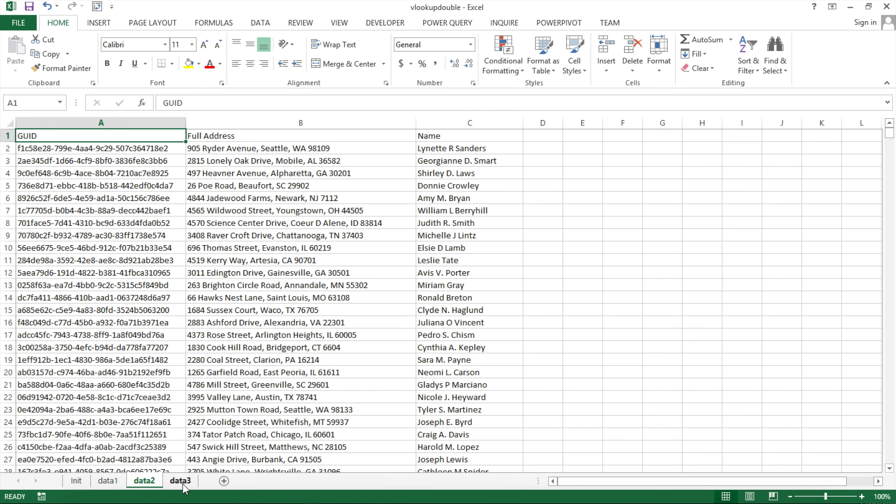
left_click(180, 482)
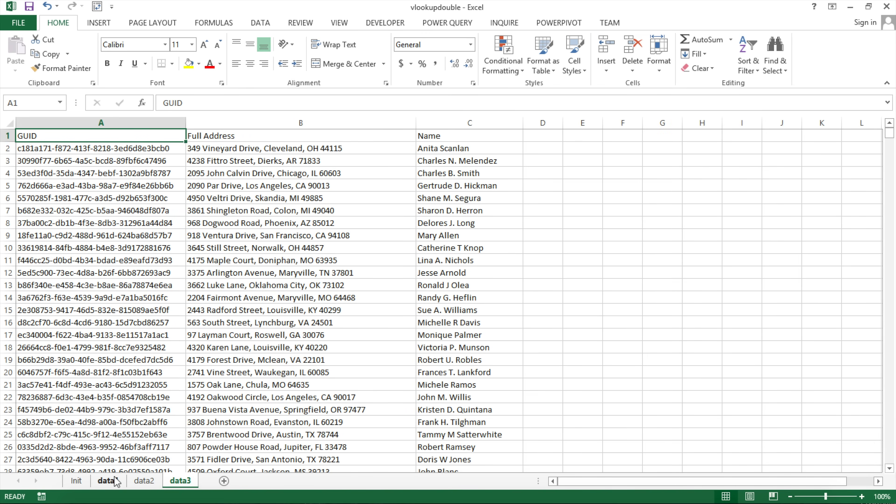
left_click(84, 482)
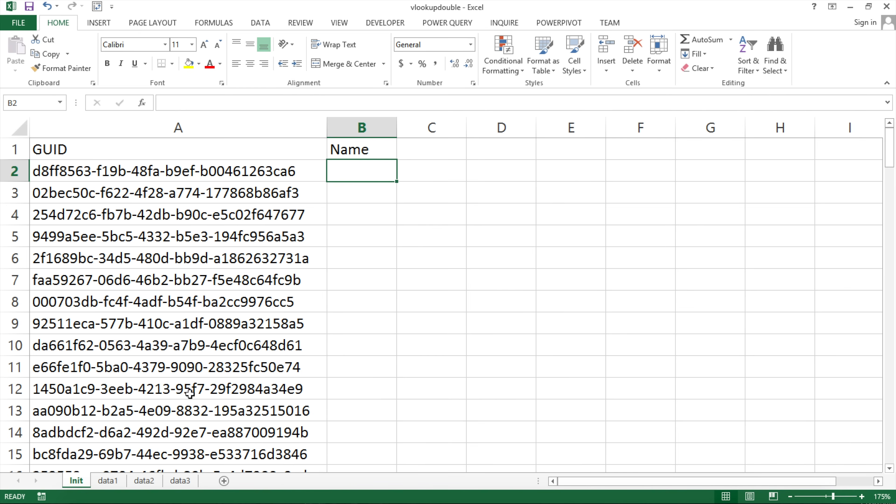
Find the GUID from Init cell A2 in the GUID column of data1 and copy its matching name into Init cell B2.
left_click(142, 175)
key("ctrl+c")
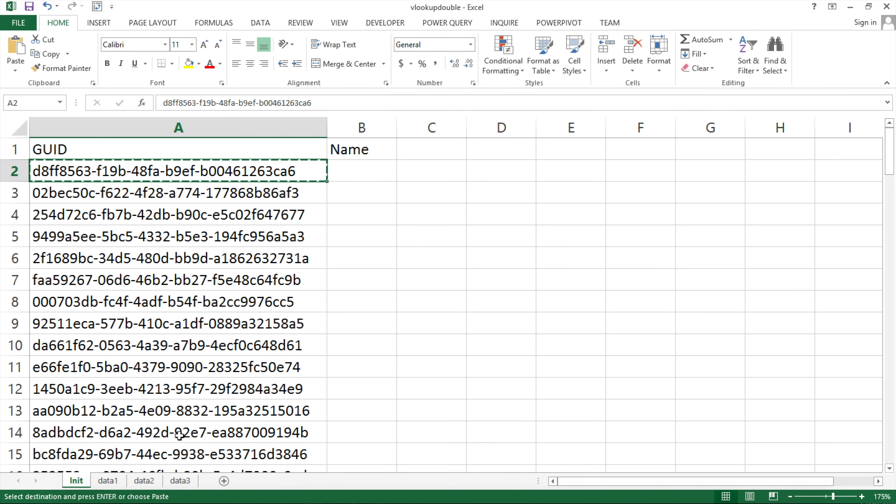
left_click(108, 481)
left_click(105, 122)
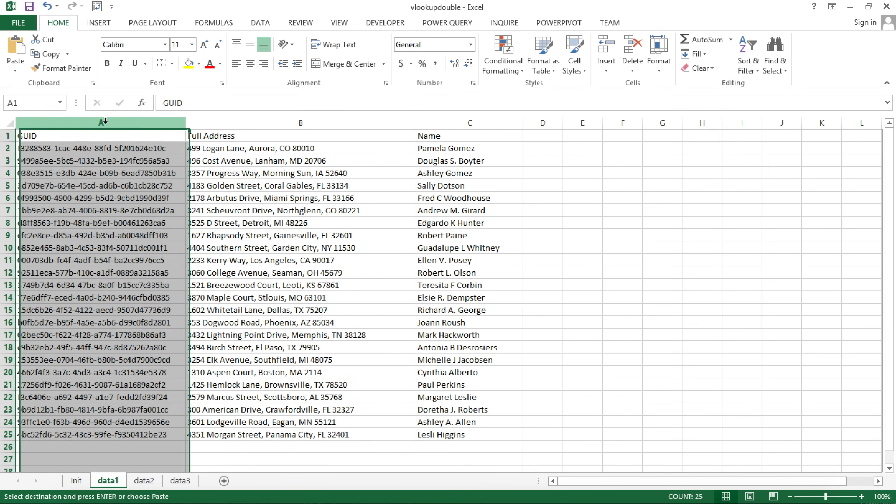
key("ctrl+f")
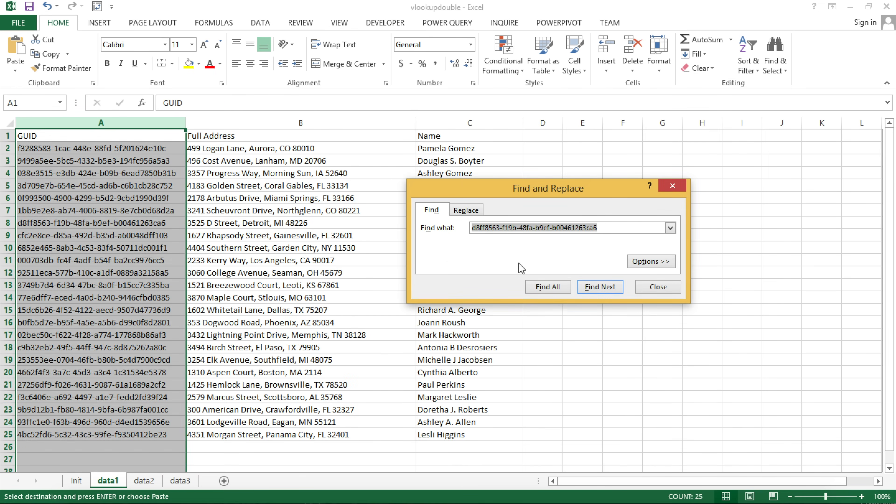
left_click(604, 288)
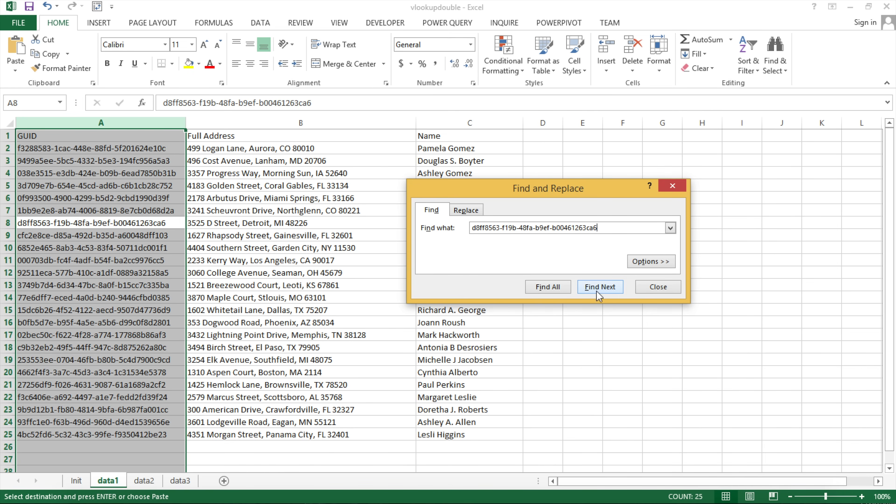
left_click(658, 286)
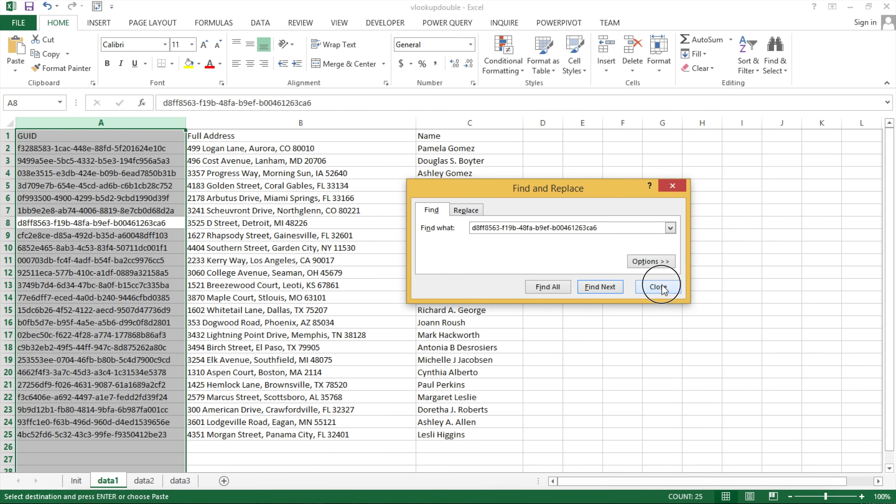
left_click(459, 222)
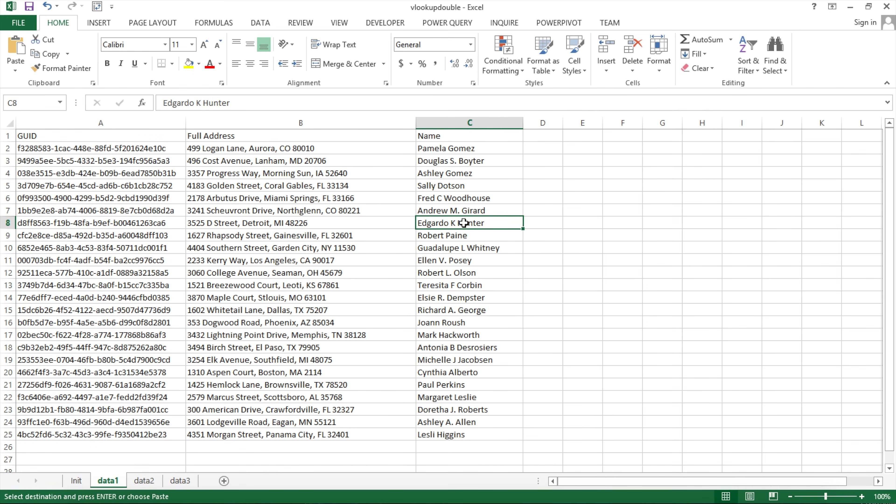
left_click(76, 480)
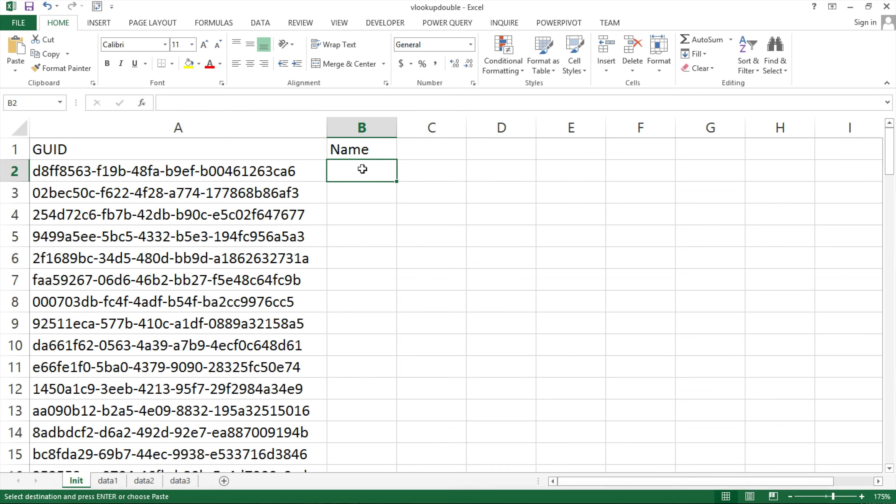
key("ctrl+v")
Find the GUID from Init cell A3 in the GUID column of data1 and copy its matching name into Init cell B3.
left_click(256, 193)
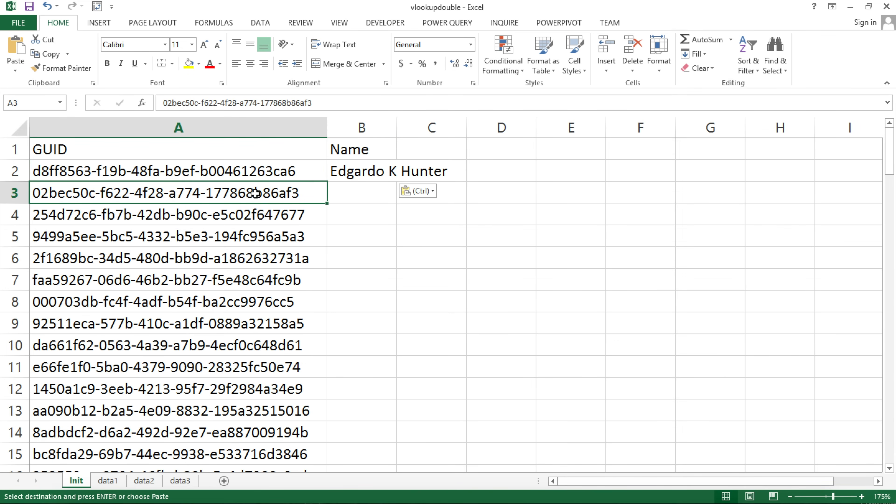
key("ctrl+c")
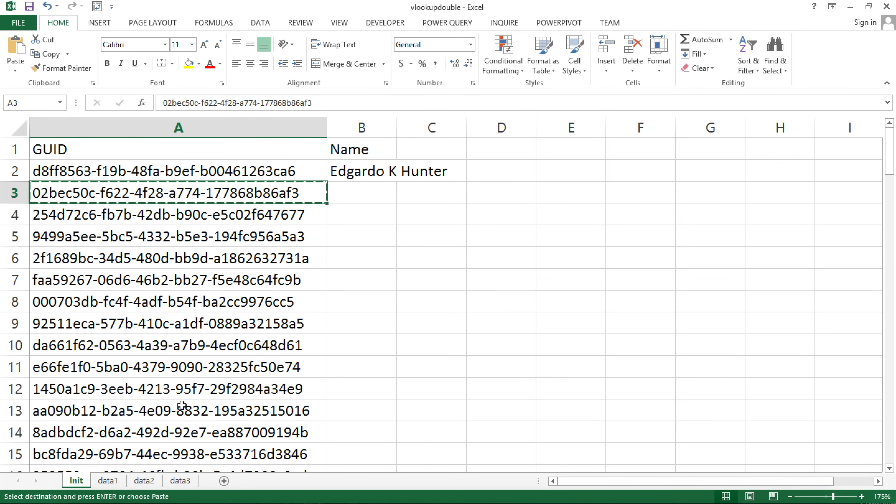
left_click(122, 480)
left_click(129, 122)
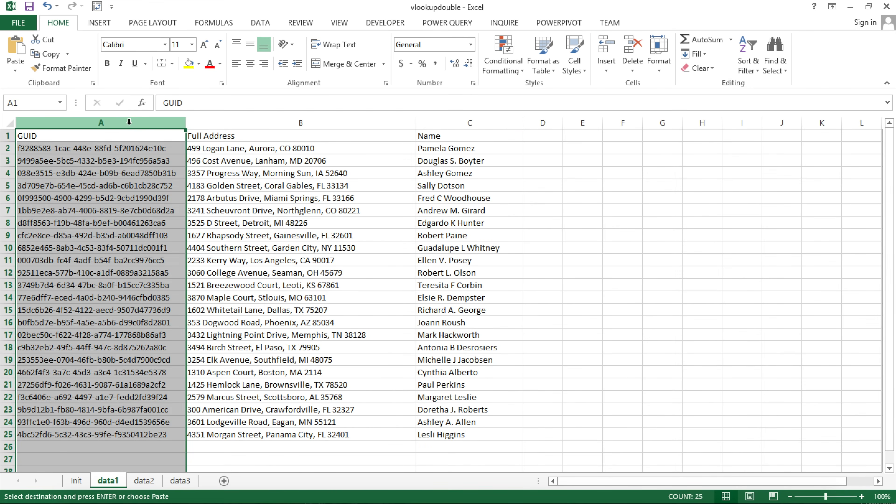
key("ctrl+f")
key("ctrl+v")
left_click(590, 291)
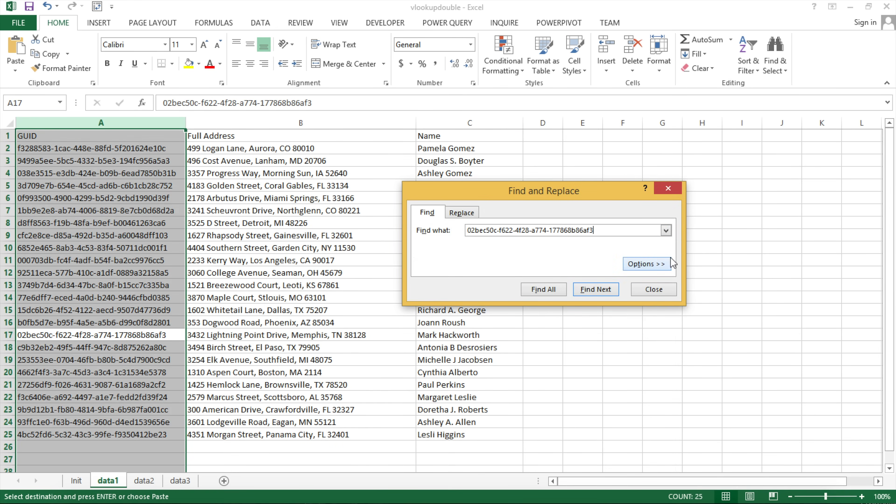
left_click(653, 289)
left_click(444, 334)
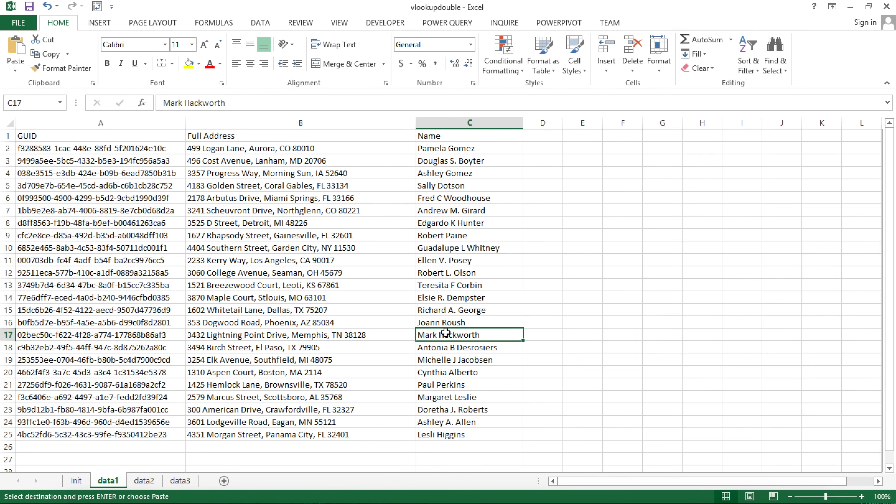
left_click(76, 481)
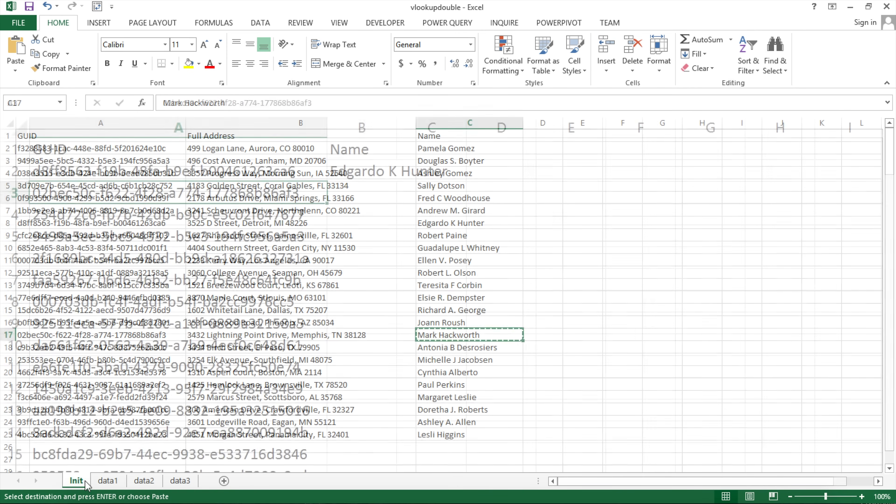
left_click(374, 192)
key("ctrl+v")
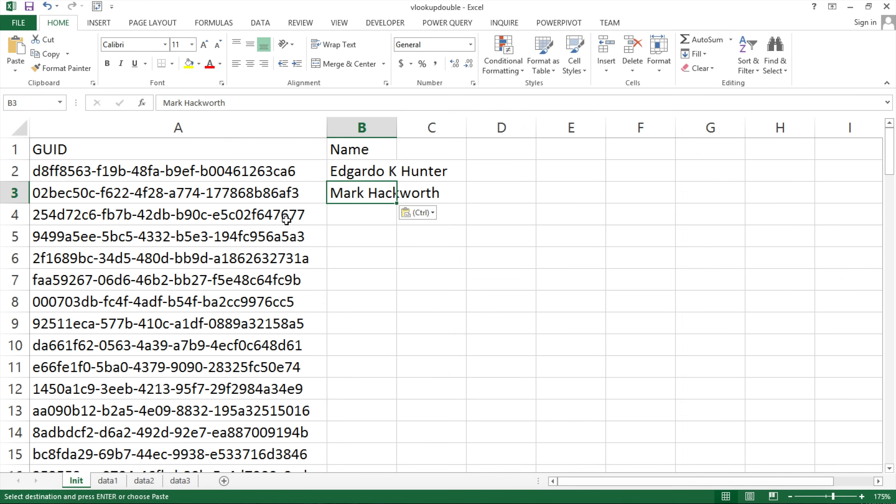
Copy the GUID from Init cell A4 and search for it in the GUID column of data1.
left_click(261, 214)
key("ctrl+c")
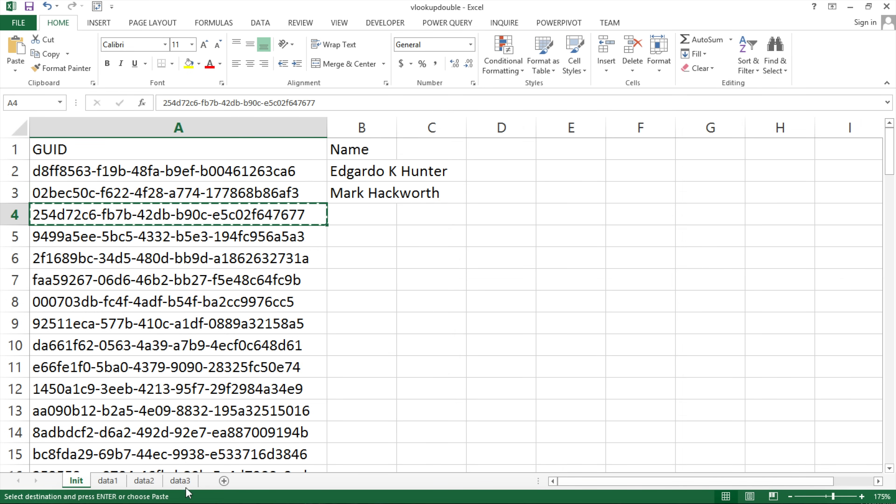
left_click(112, 485)
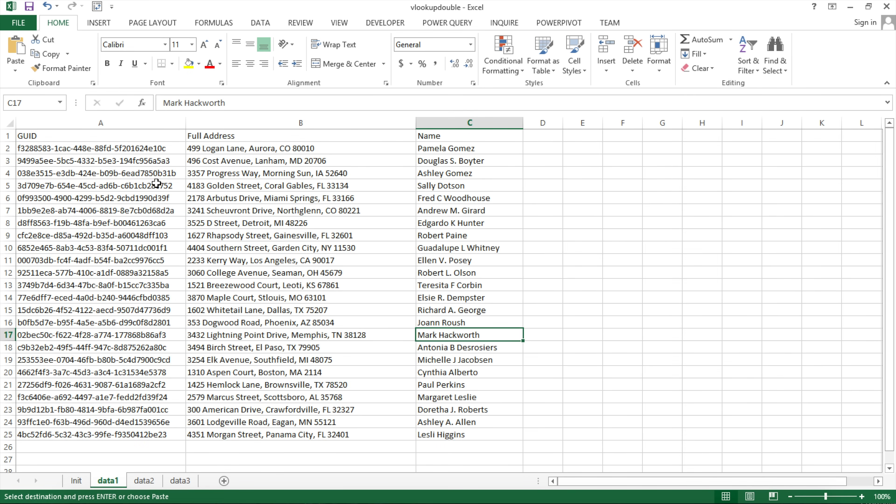
left_click(148, 120)
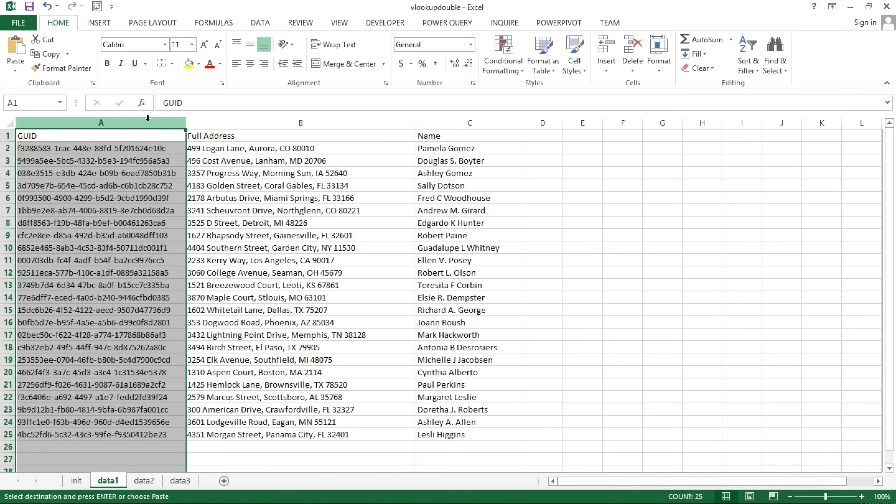
key("ctrl+f")
key("ctrl+v")
left_click(592, 292)
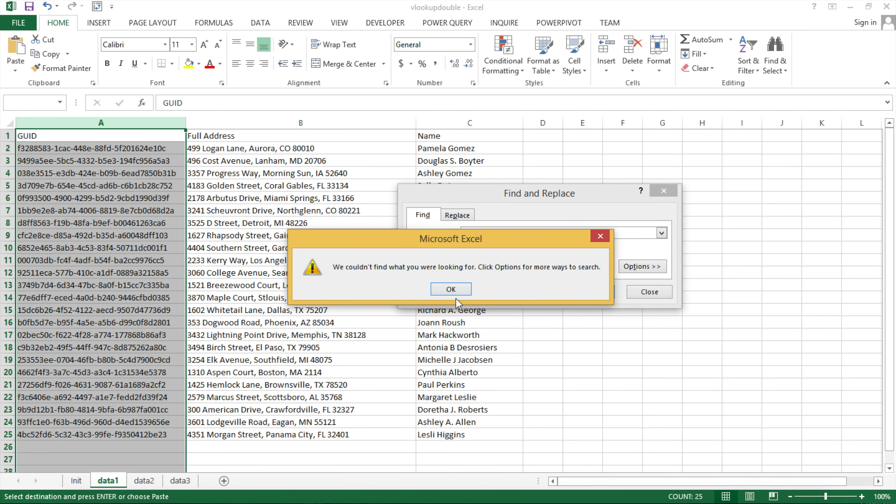
left_click(453, 289)
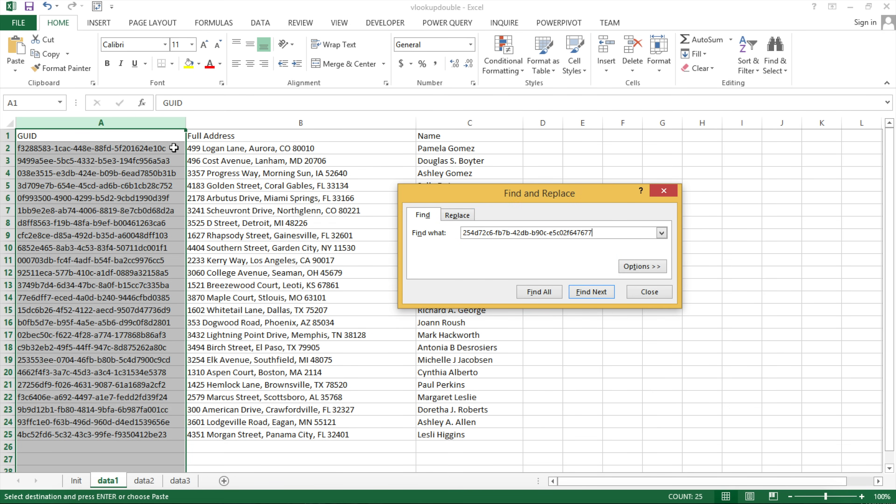
Search for the same GUID from Init cell A4 in the GUID column of data2.
left_click(144, 480)
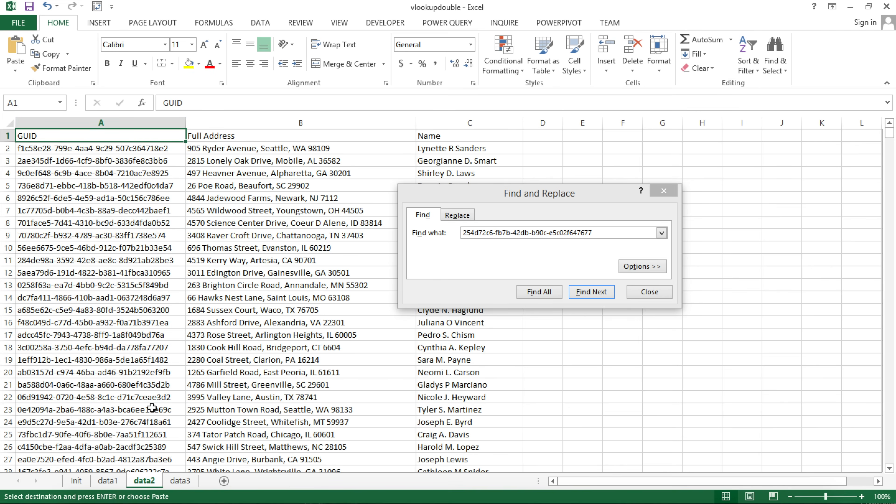
left_click(140, 123)
left_click(592, 293)
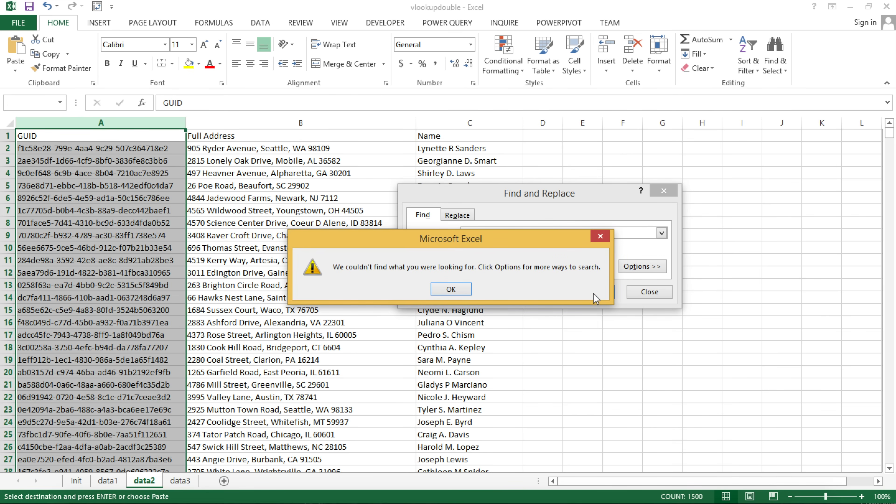
left_click(456, 291)
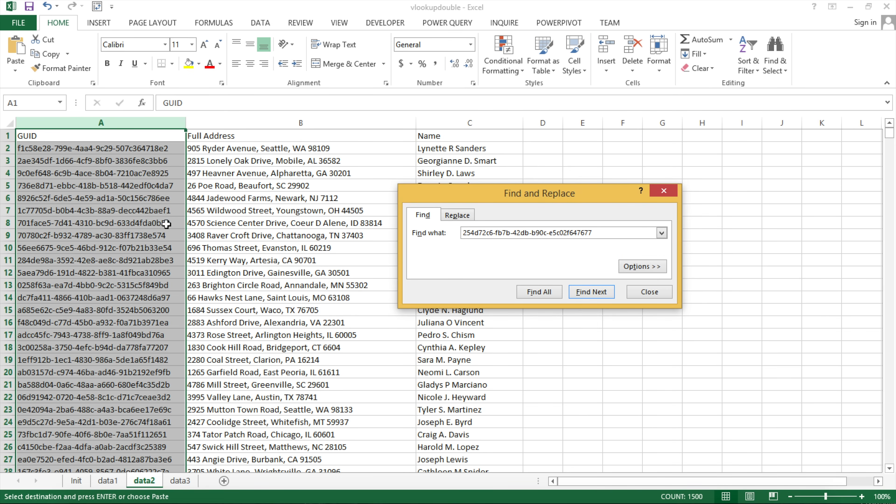
Search for the GUID from Init cell A4 in the GUID column of data3 and end the search.
left_click(181, 481)
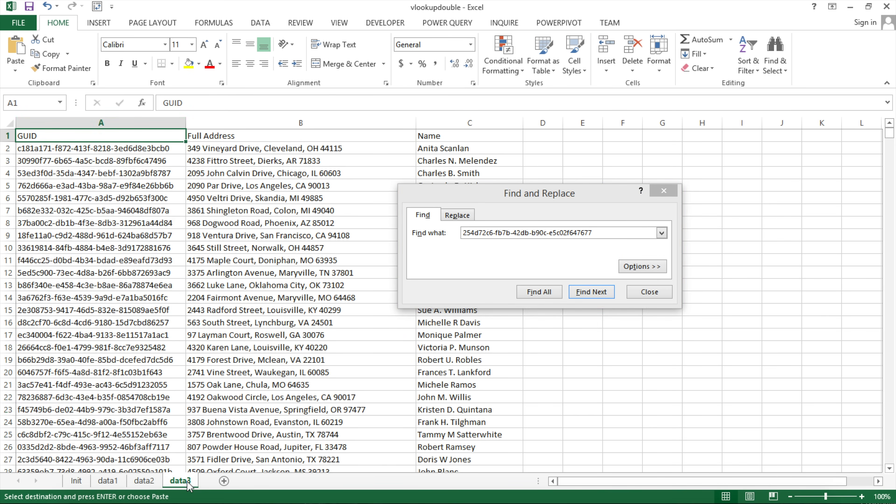
left_click(126, 124)
left_click(596, 292)
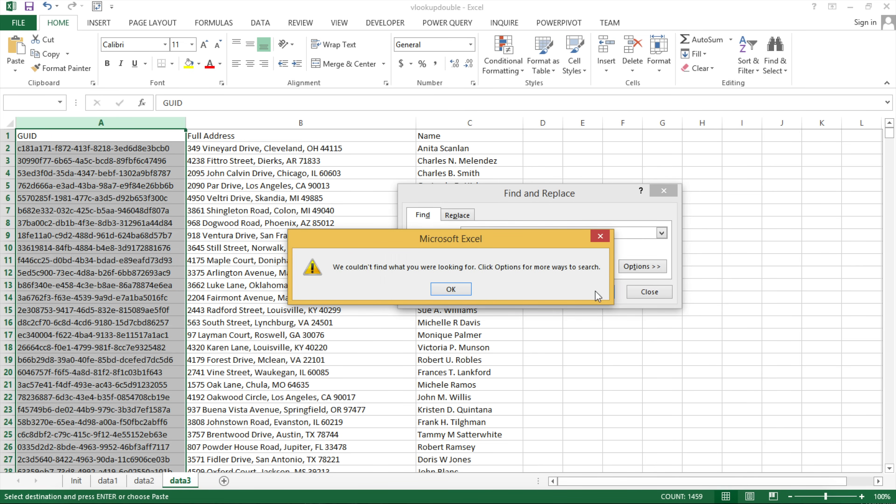
left_click(467, 289)
left_click(664, 191)
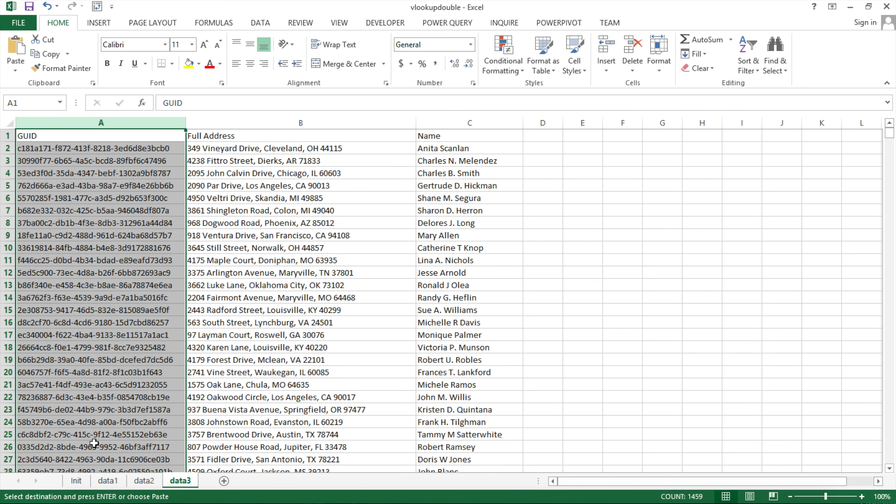
Copy another GUID from further down the GUID list on the Init sheet.
left_click(81, 479)
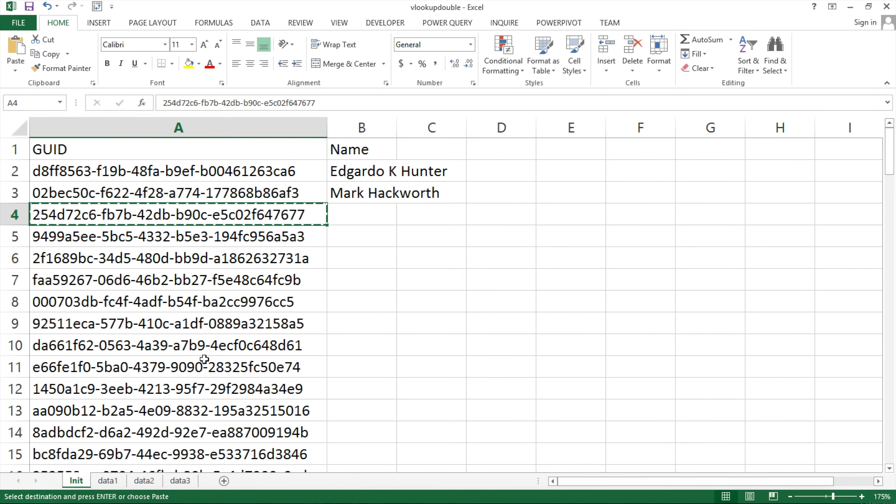
scroll(189, 403, "down", 5)
scroll(190, 404, "down", 20)
scroll(188, 402, "up", 15)
scroll(176, 346, "down", 1)
scroll(176, 346, "up", 1)
left_click(157, 302)
key("ctrl+c")
Search for the newly copied GUID in the GUID column of data1.
left_click(107, 480)
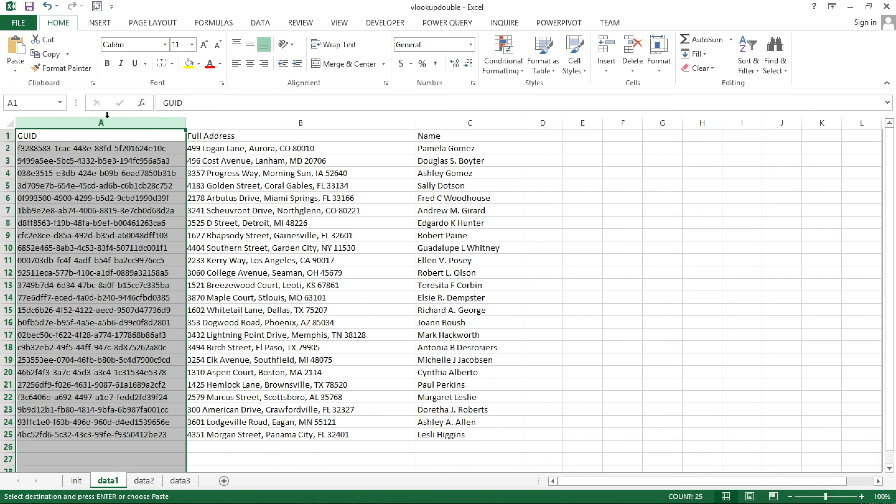
left_click(107, 123)
key("ctrl+f")
left_click(596, 296)
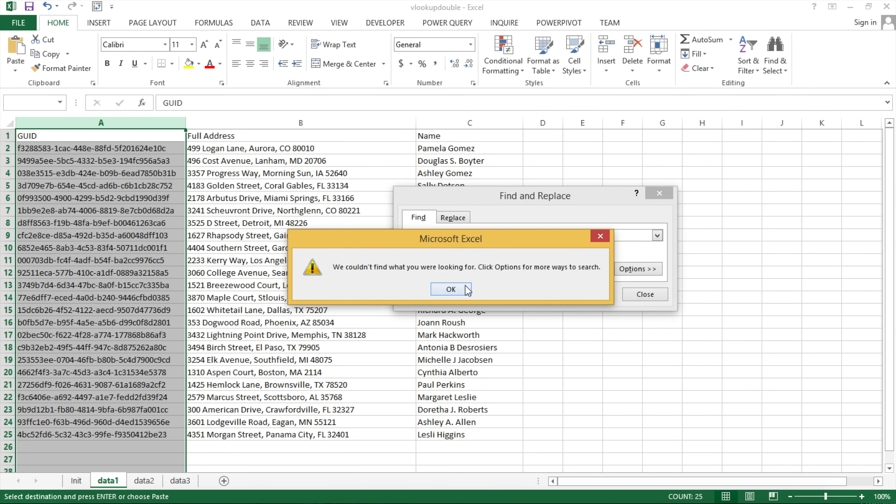
left_click(459, 288)
key("End")
left_click(580, 294)
left_click(450, 288)
Search for the copied GUID from Init cell A77 in the GUID column of data2.
left_click(144, 481)
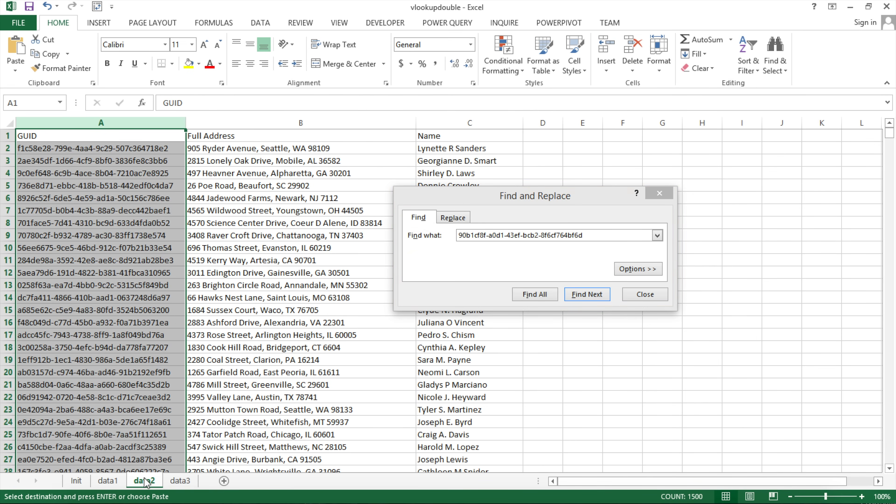
left_click(590, 300)
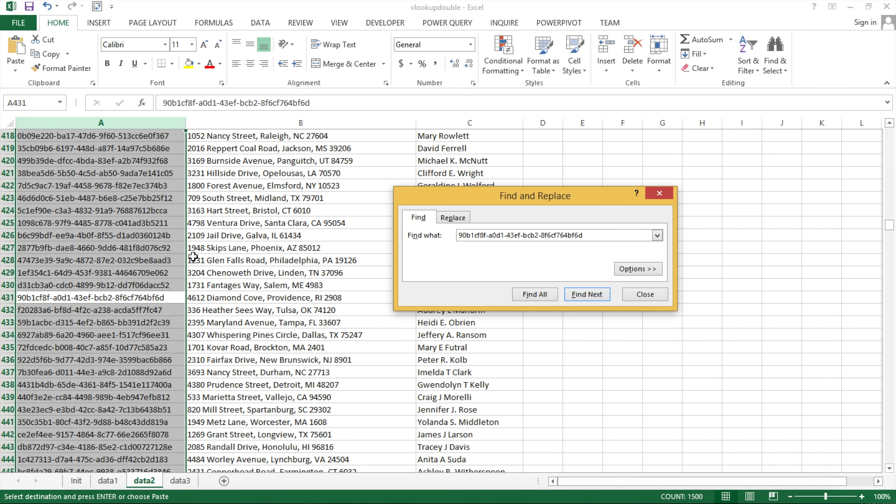
left_click_drag(554, 200, 719, 208)
Copy the full name from data2 cell C431 into cell B77 on the Init sheet and end the search.
left_click(451, 299)
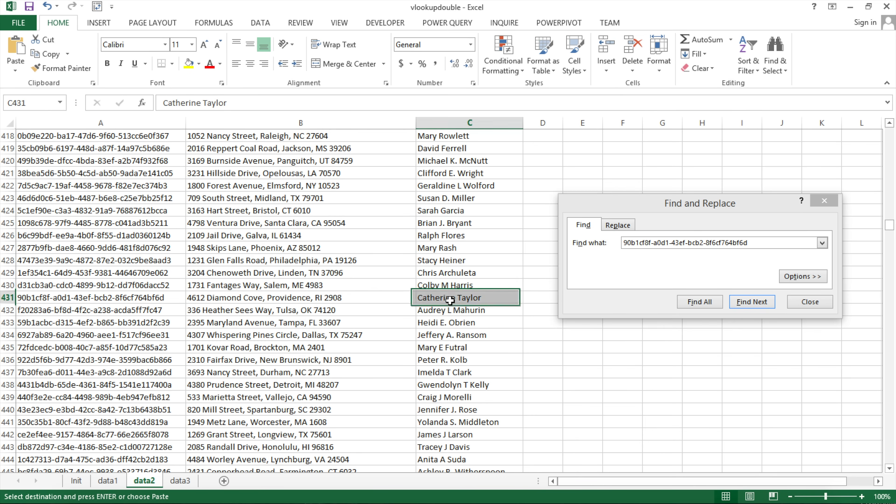
key("ctrl+c")
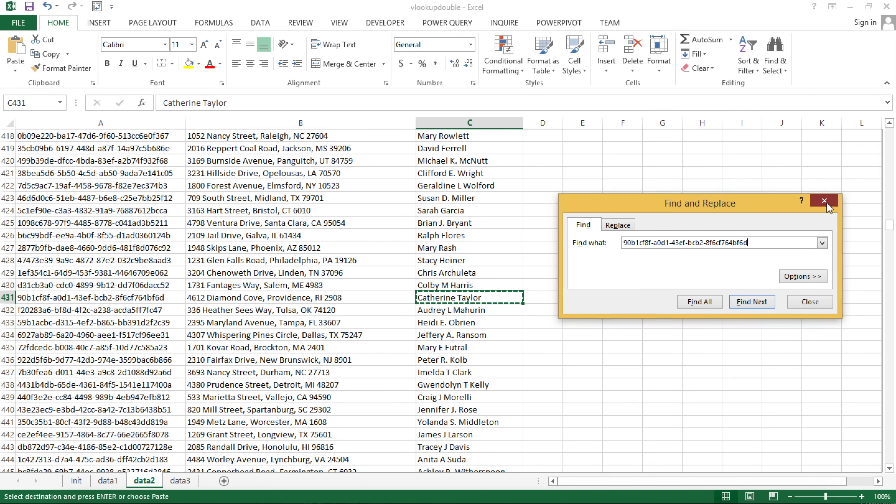
left_click(826, 201)
left_click(76, 481)
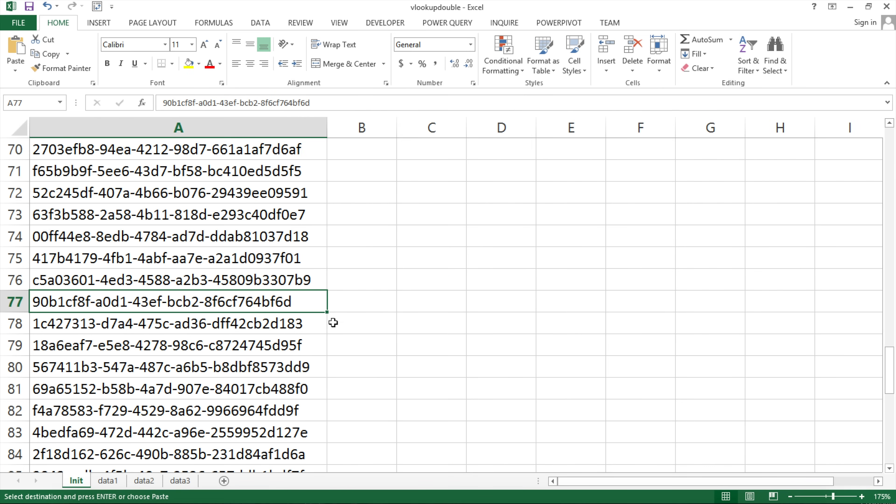
left_click(366, 304)
key("ctrl+v")
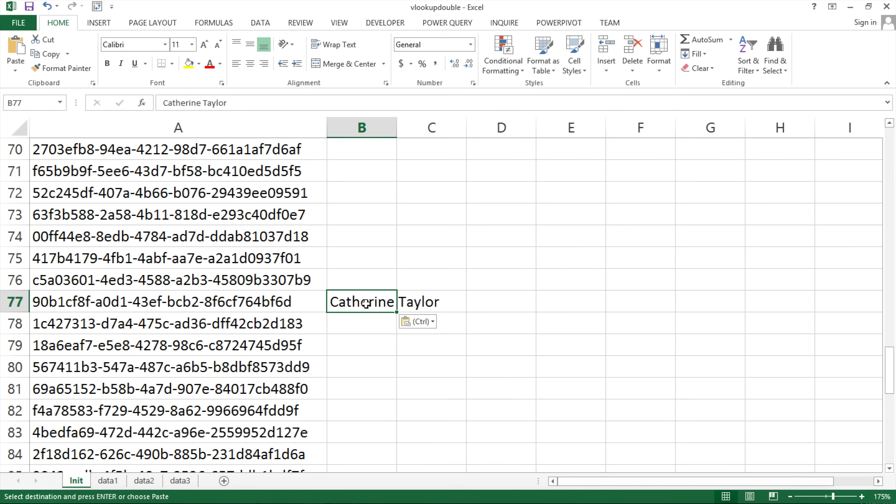
Delete the pasted name in B77 and clear all the remaining contents of column B on the Init sheet.
key("BackSpace")
left_click(373, 336)
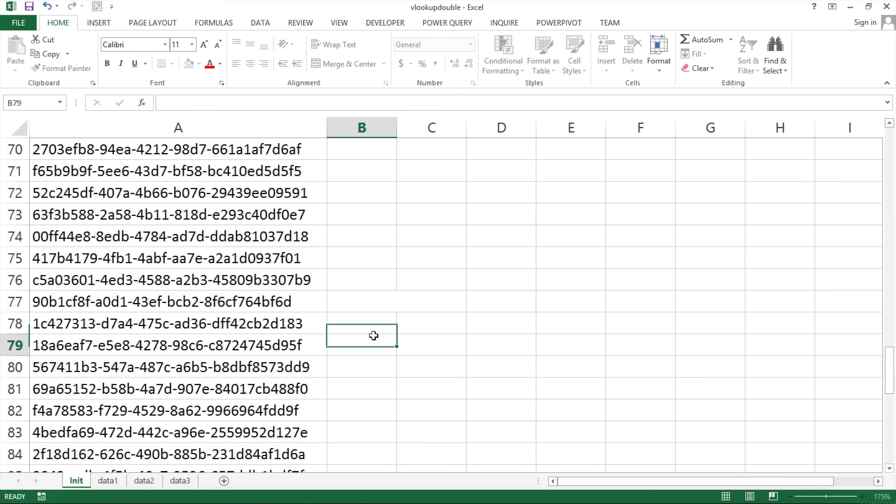
key("ctrl+Up")
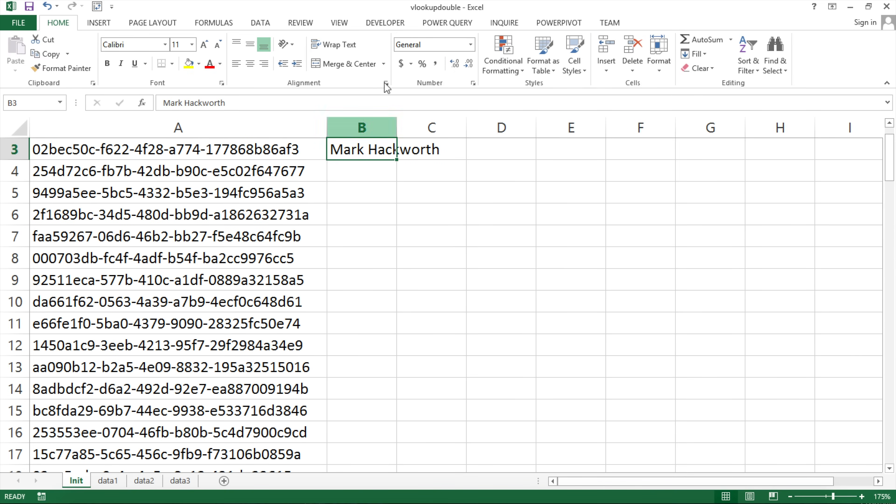
right_click(358, 128)
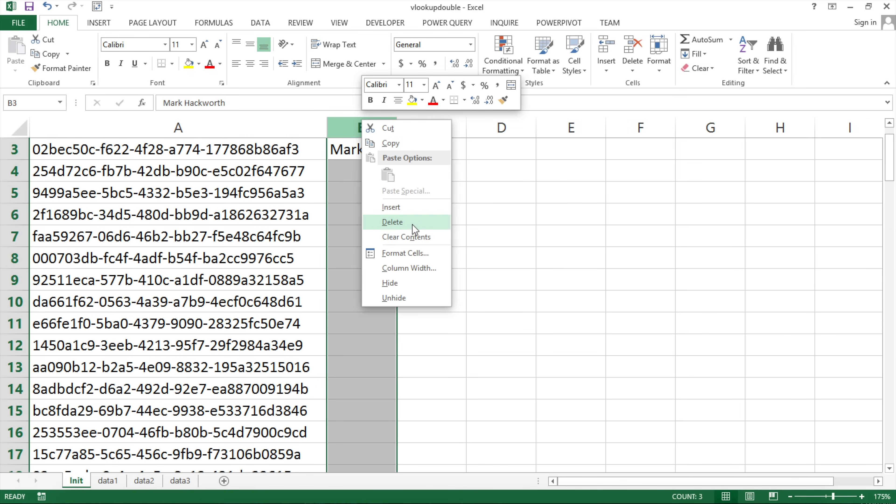
left_click(423, 235)
left_click(361, 236)
key("ctrl+Up")
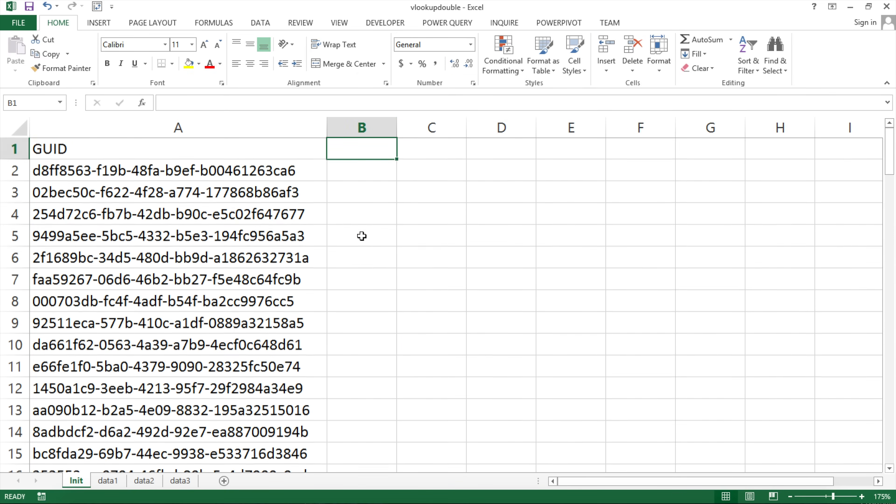
left_click(182, 173)
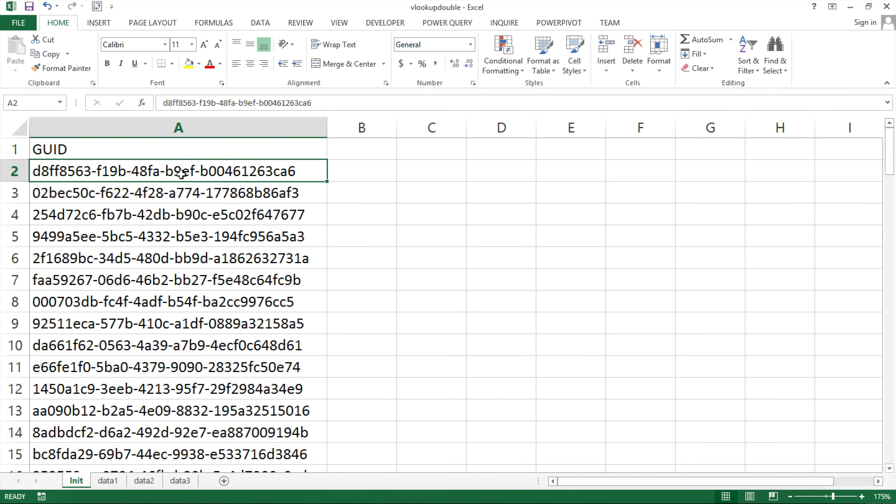
left_click(112, 481)
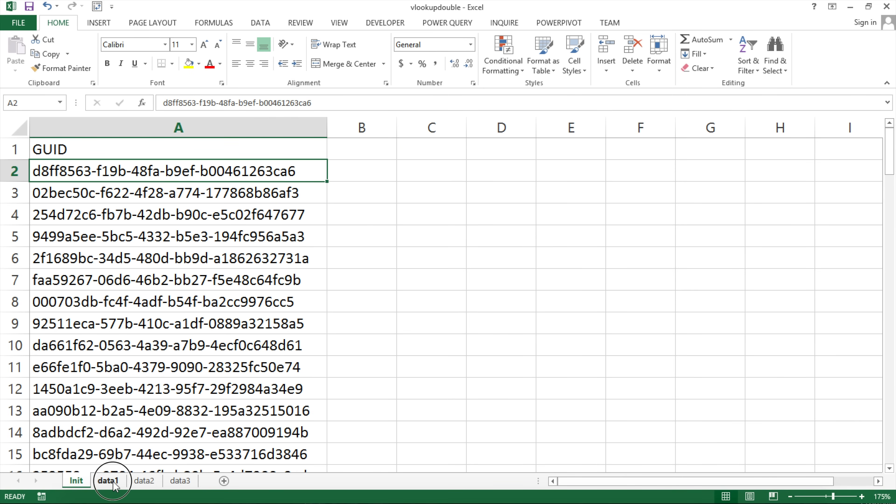
left_click(37, 186)
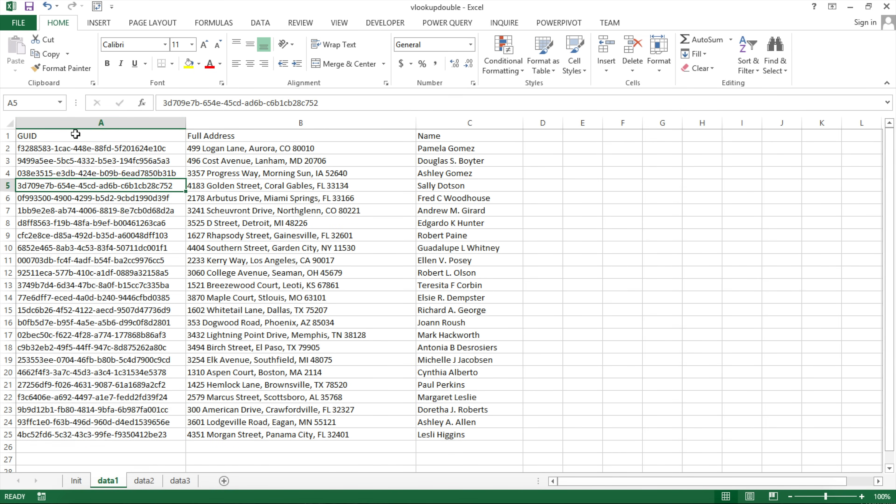
left_click(84, 138)
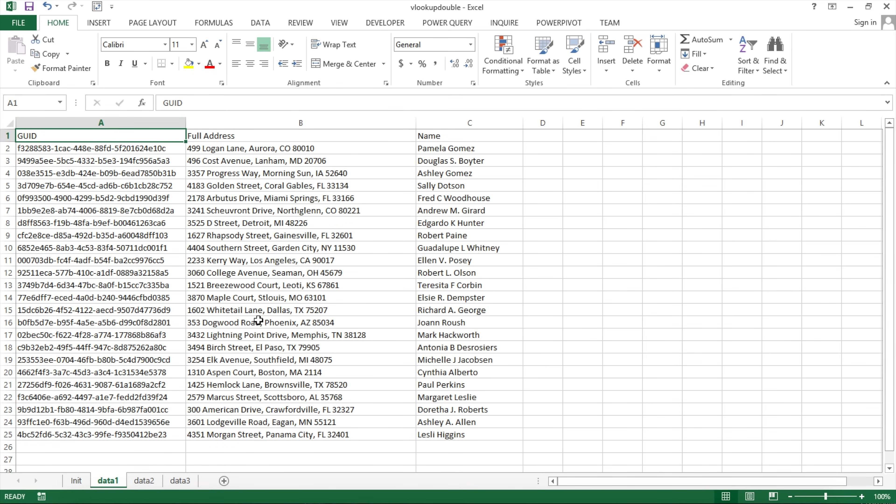
left_click(77, 481)
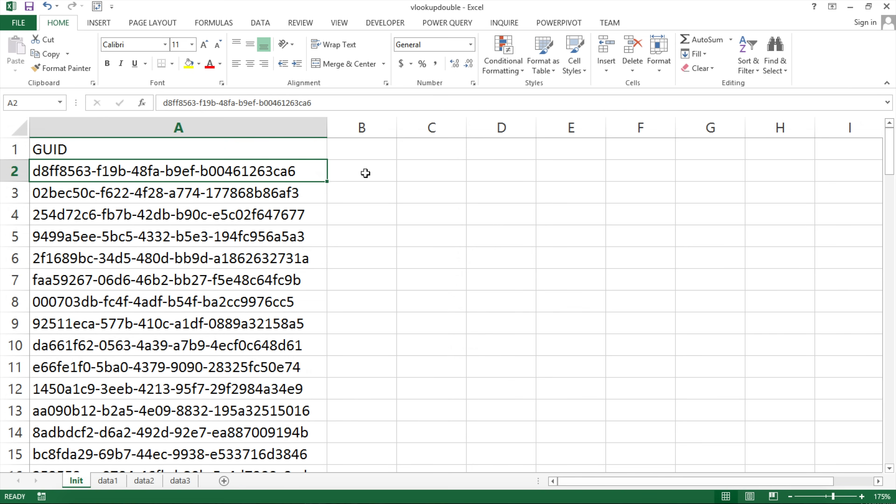
Enter the header Name in cell B1 on the Init sheet.
left_click(353, 149)
type("Name")
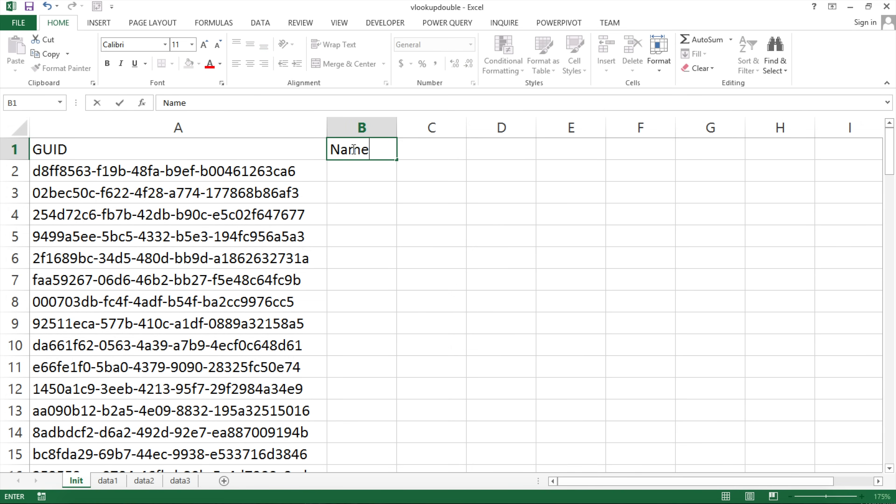
key("Return")
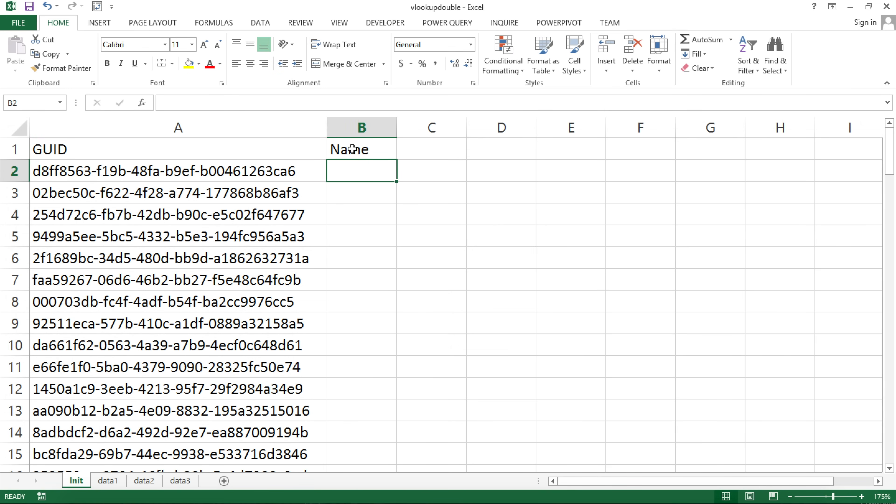
Begin a VLOOKUP formula in B2 with A2 as lookup value and the absolute range data1!$A$2:$C$25 as table array.
type("=vl")
key("Tab")
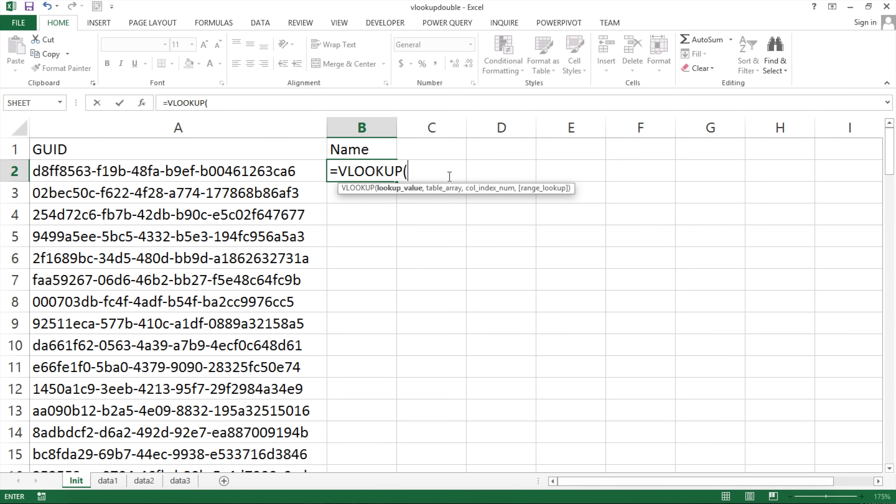
left_click(227, 172)
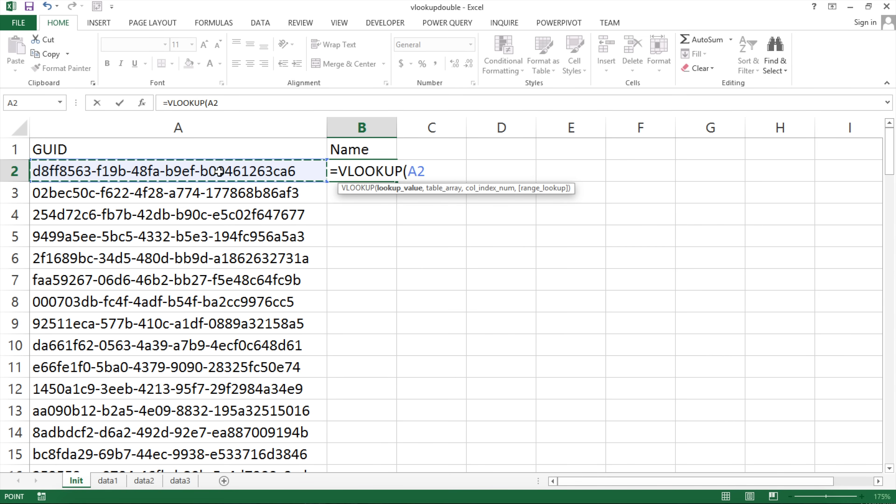
type(",")
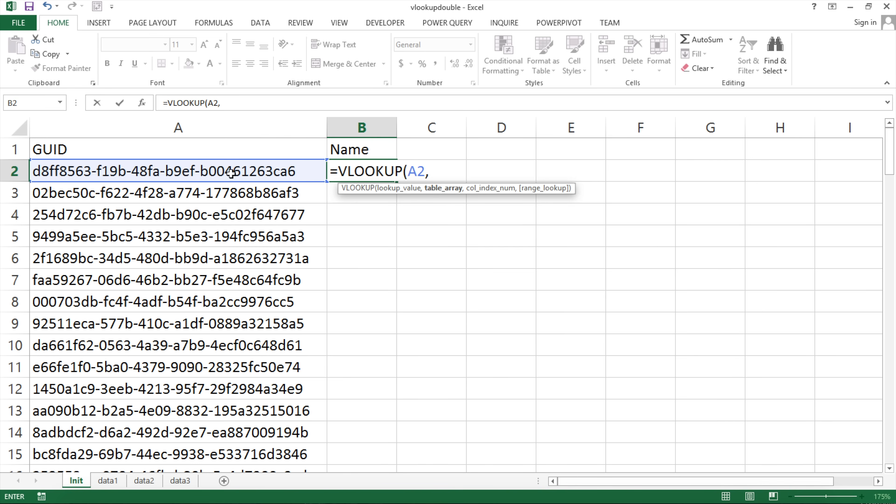
left_click(112, 482)
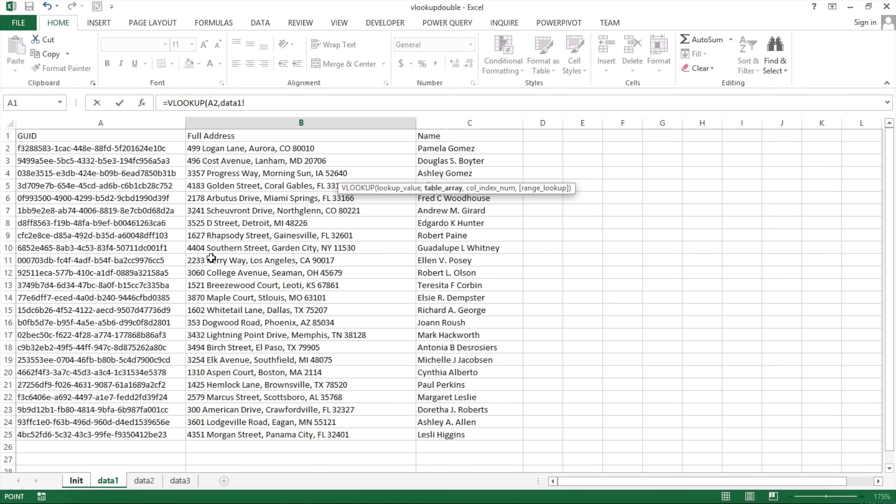
left_click_drag(110, 148, 457, 434)
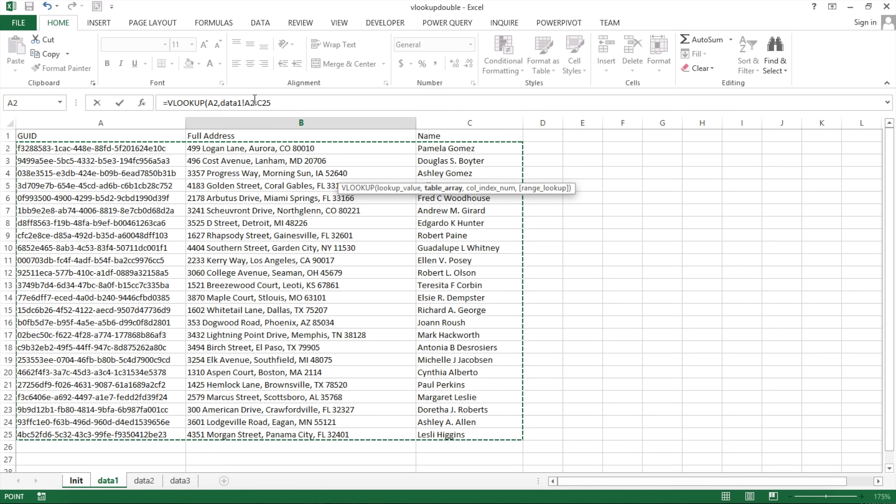
key("F4")
type(",")
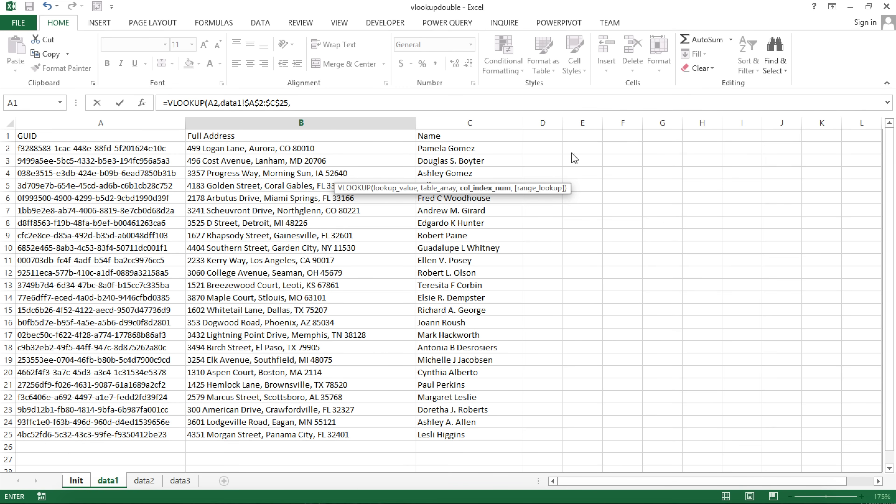
Complete the B2 VLOOKUP with column index 3 and 0 as the exact-match argument.
left_click(323, 105)
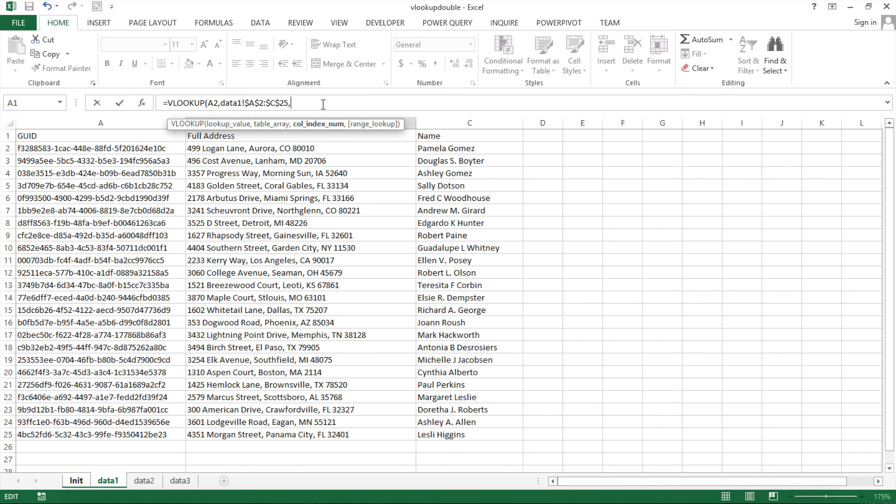
type(",")
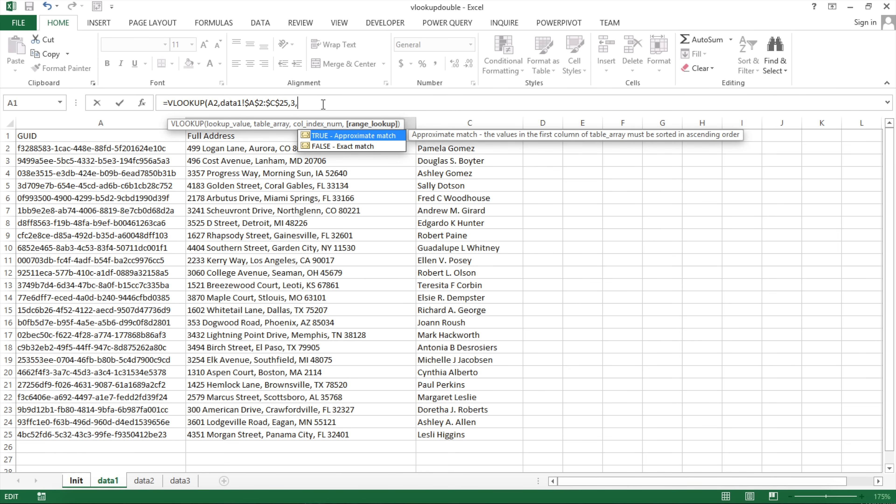
left_click(361, 148)
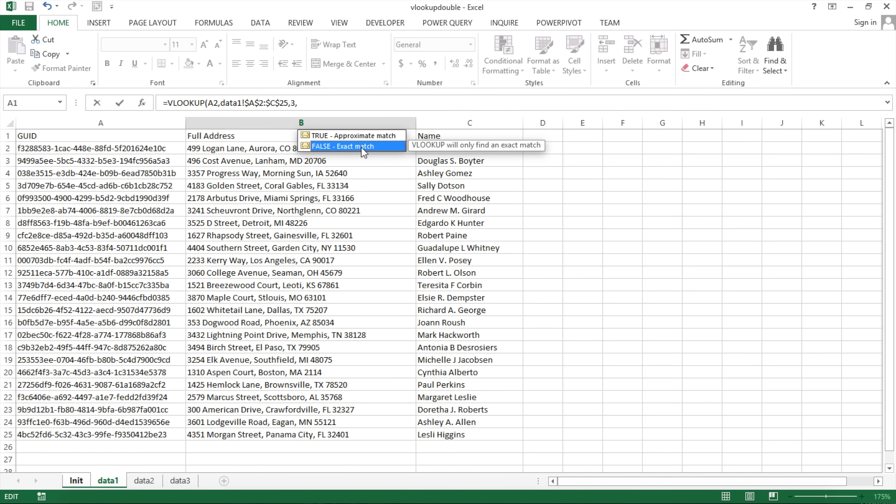
double_click(348, 147)
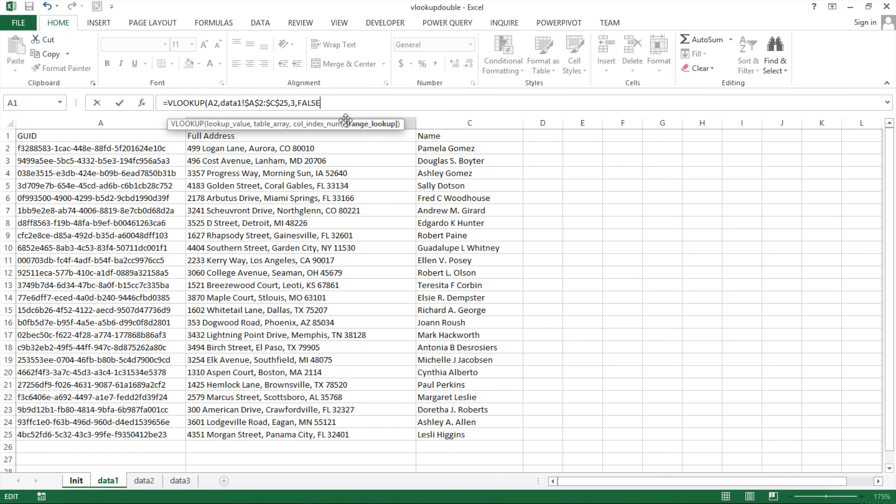
key("BackSpace")
key("BackSpace")
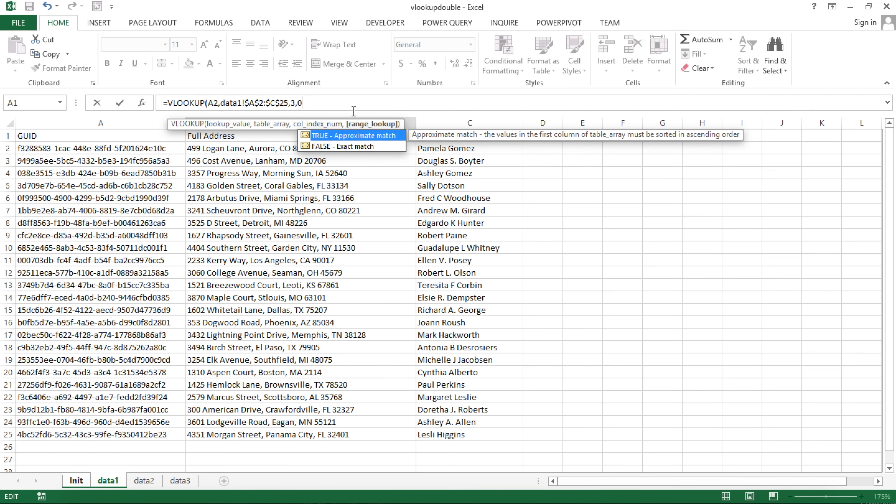
type(")")
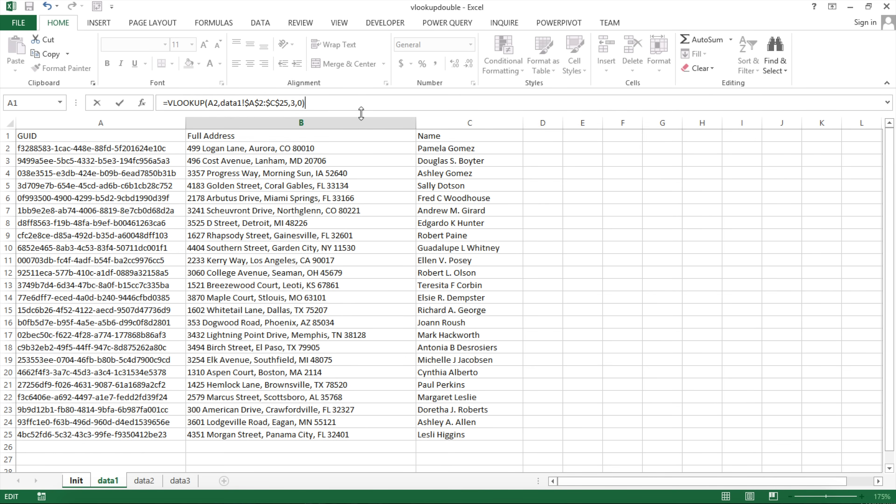
key("Return")
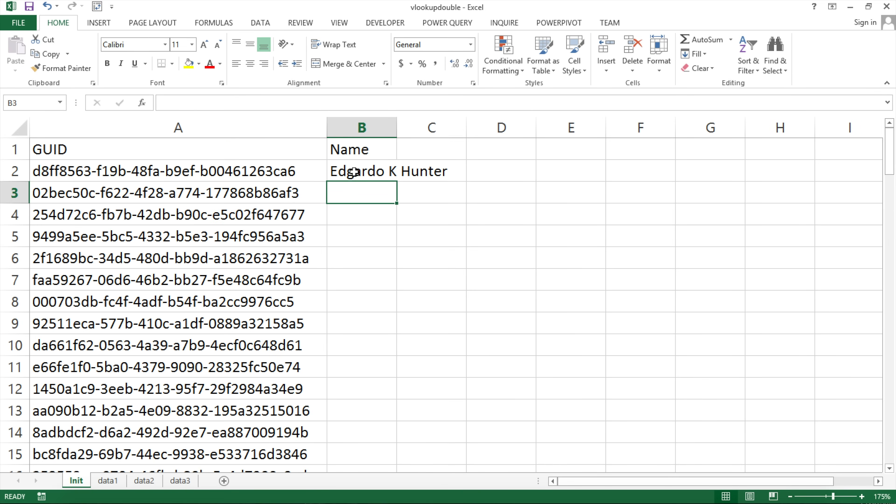
Fill the B2 VLOOKUP formula down beside all the GUIDs and fit column B's width to its contents.
left_click(353, 173)
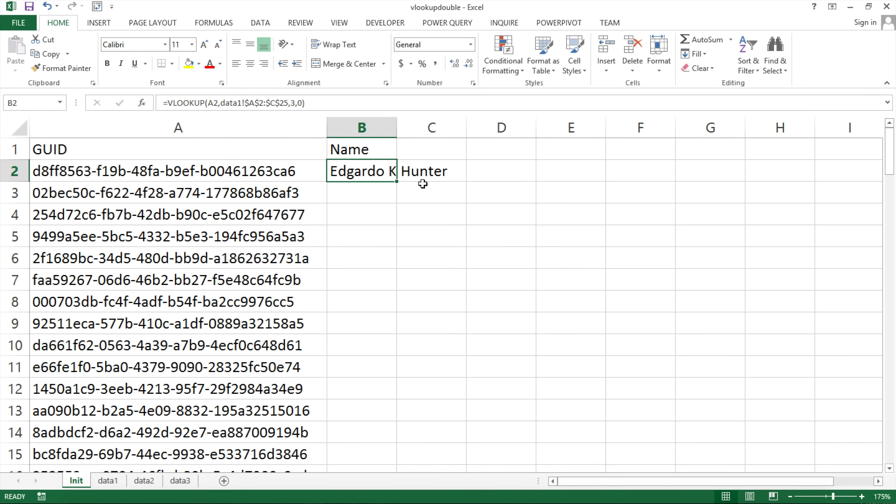
double_click(396, 182)
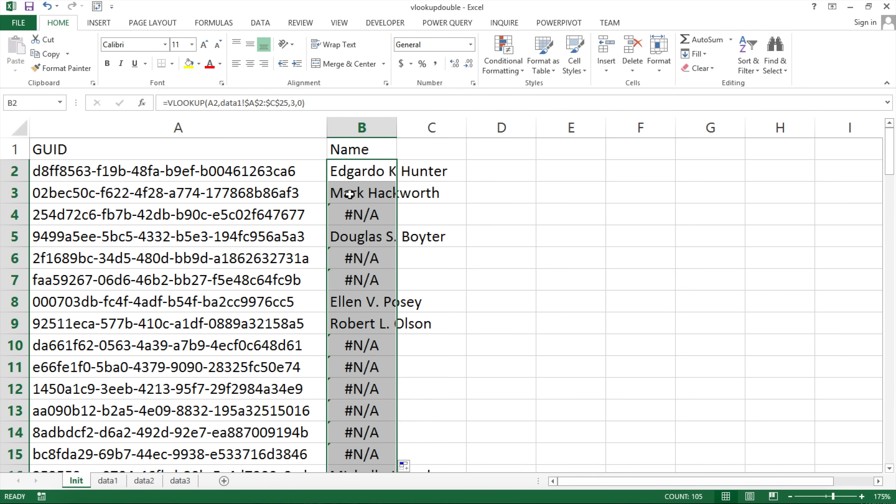
left_click(351, 300)
scroll(367, 328, "down", 13)
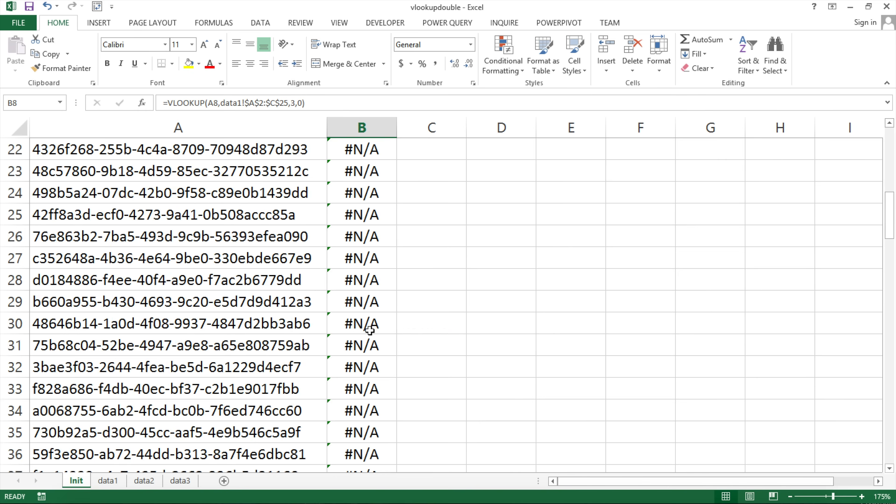
scroll(370, 330, "down", 2)
scroll(370, 332, "up", 16)
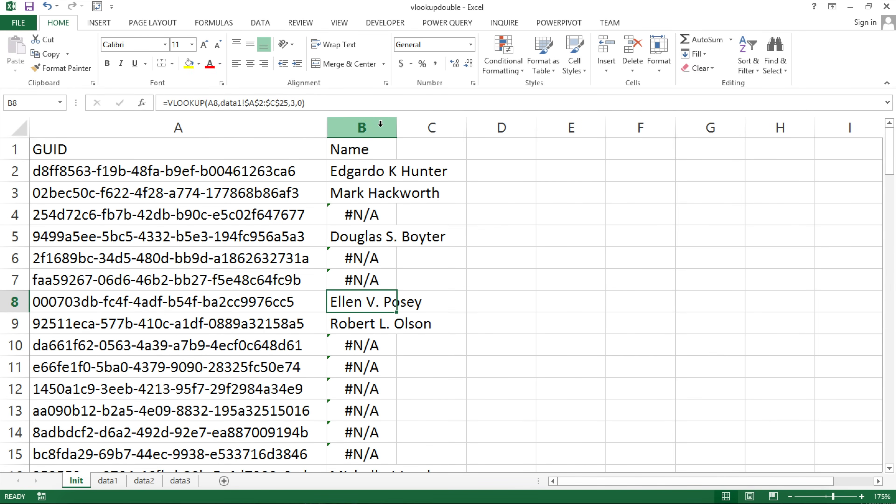
double_click(397, 128)
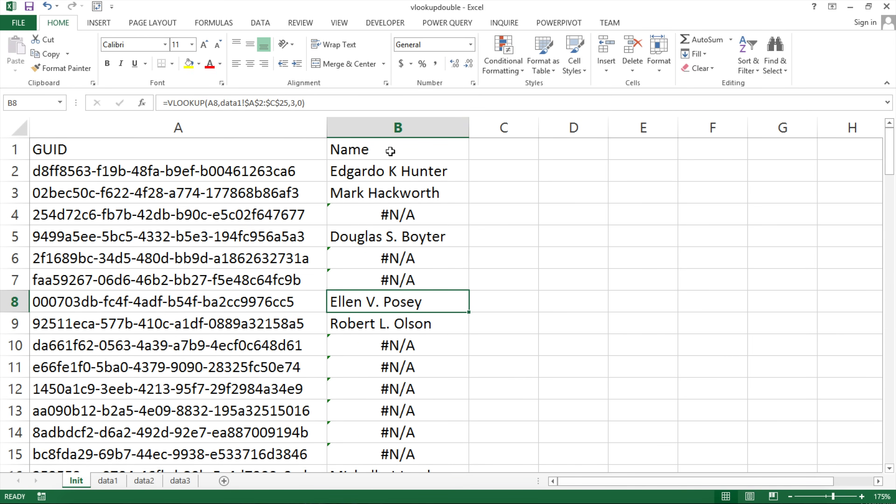
Check the B2 formula's lookup range against the extent of the GUID data on the data1 sheet.
double_click(388, 173)
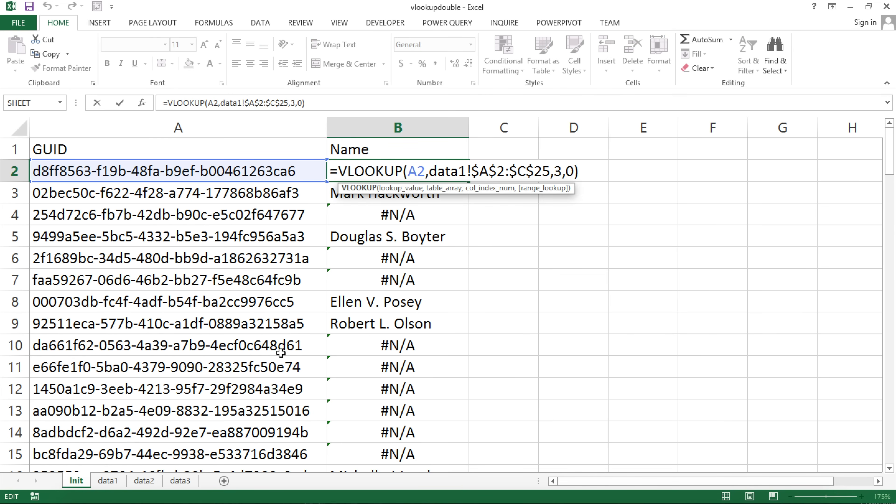
key("Escape")
left_click(107, 481)
left_click(120, 235)
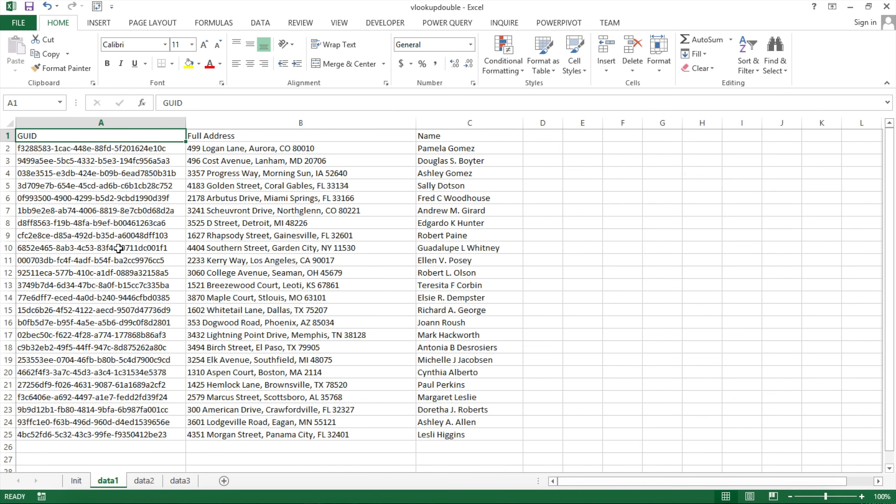
key("ctrl+Down")
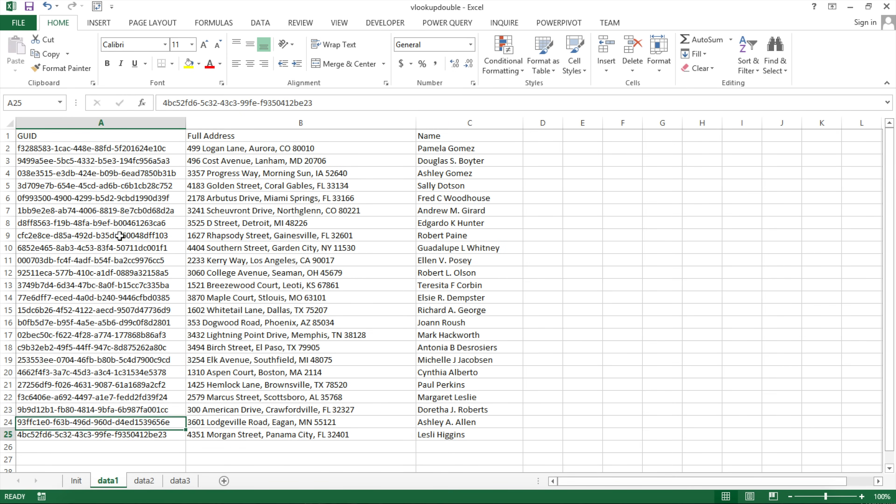
key("ctrl+Down")
key("ctrl+Up")
key("ctrl+Up")
key("ctrl+Up")
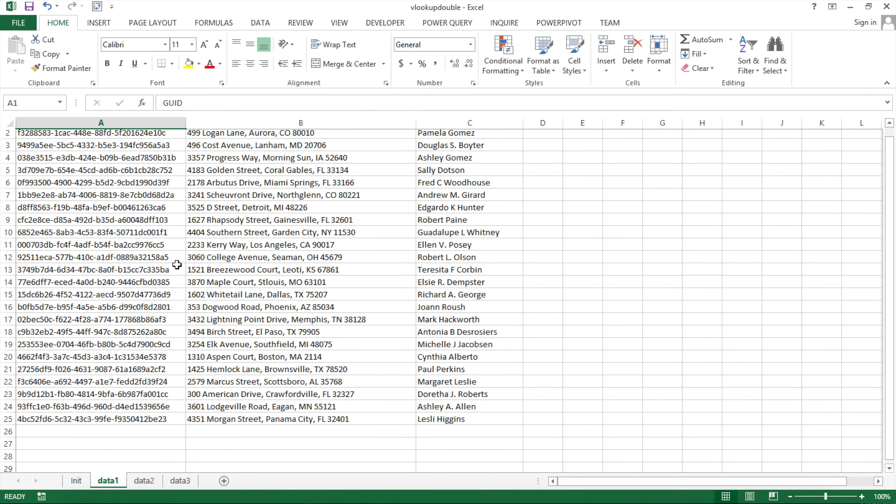
left_click(78, 482)
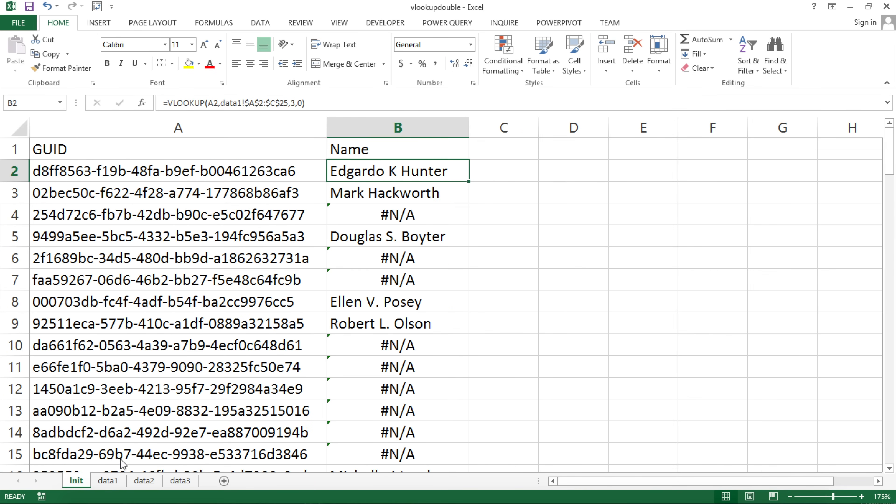
Start the B2 VLOOKUP formula over with A2 as lookup value and the absolute whole columns data1!$A:$C as table array.
type("=vl")
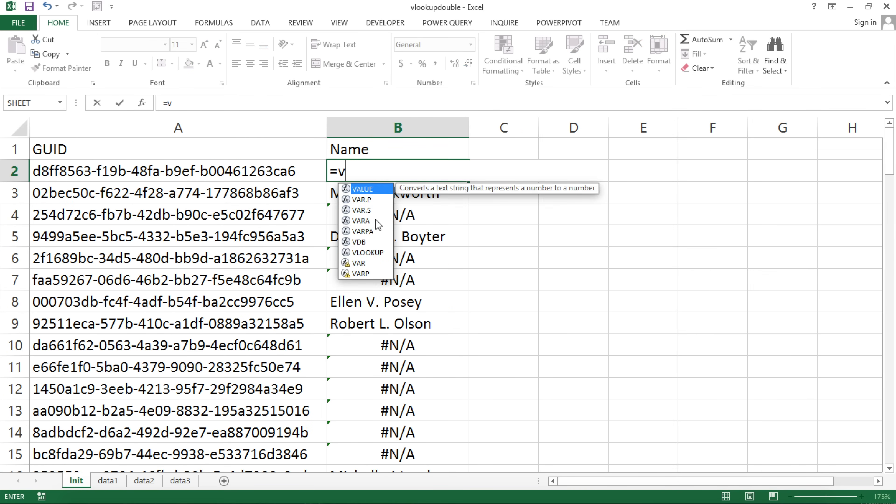
key("Tab")
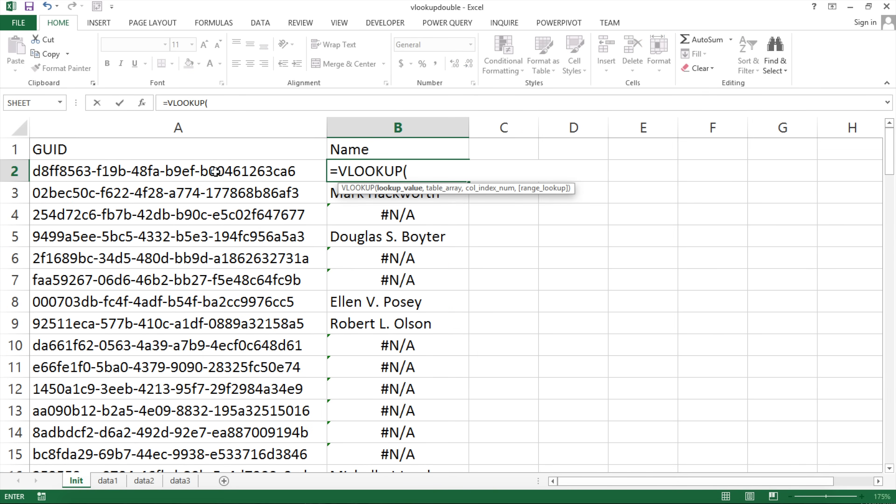
left_click(240, 171)
type(",")
left_click(113, 481)
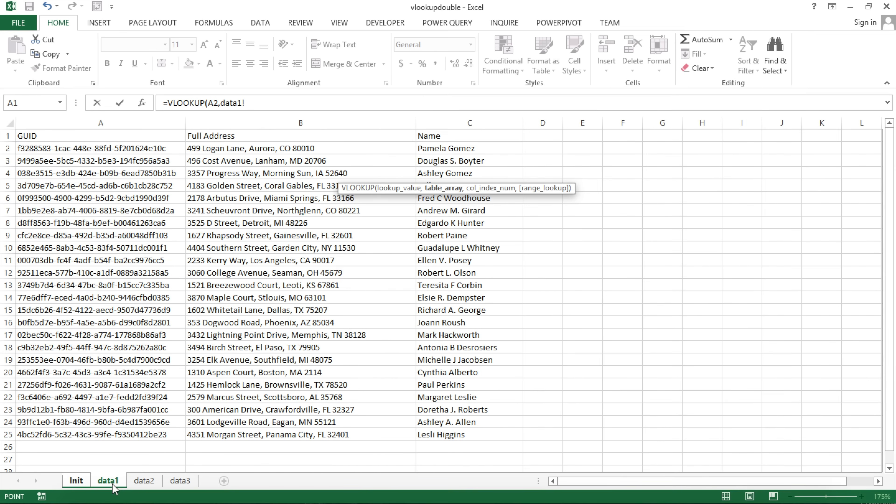
left_click_drag(173, 151, 416, 339)
left_click(278, 261)
left_click_drag(128, 122, 450, 115)
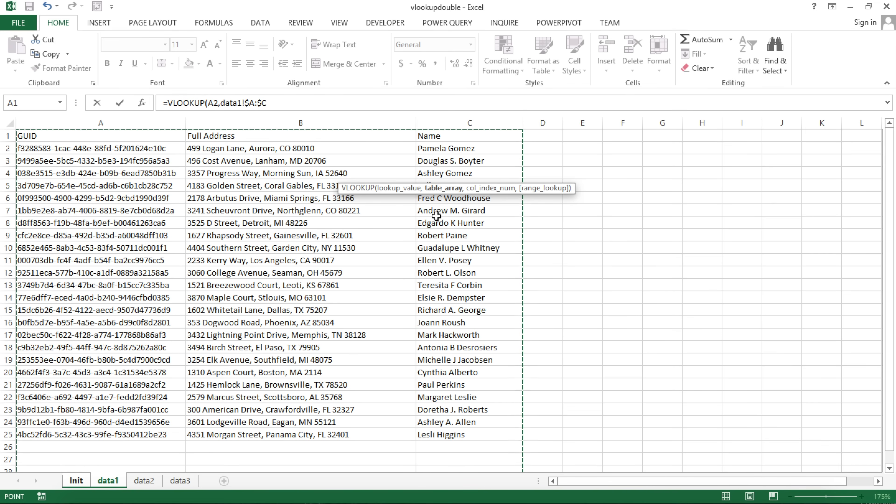
Complete the B2 VLOOKUP with column index 3 and 0 for exact match, and fill it down beside all the GUIDs.
type(",")
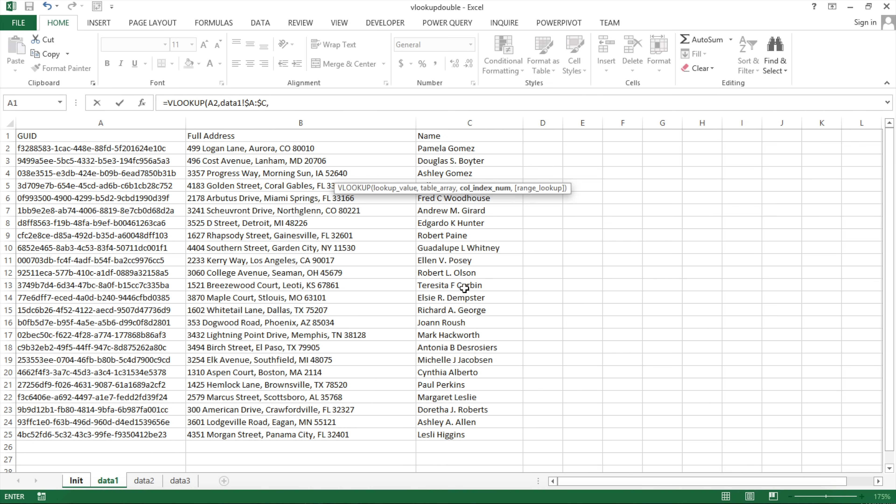
type("3,")
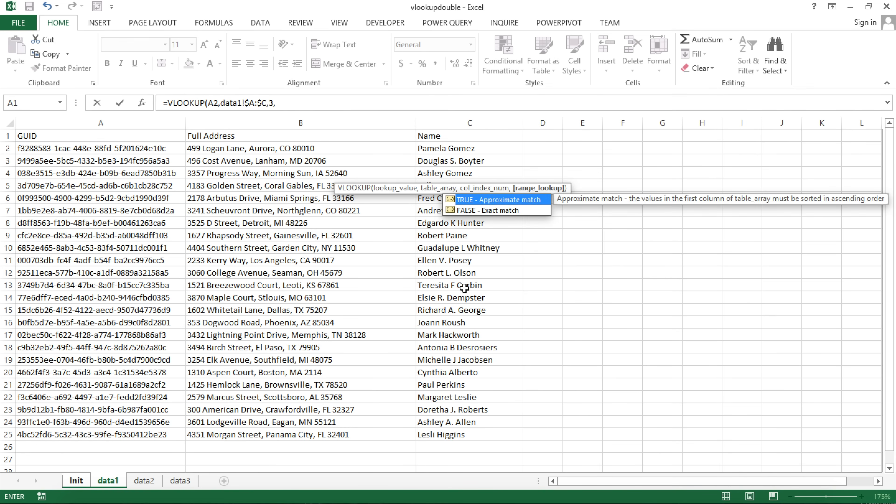
type("0)")
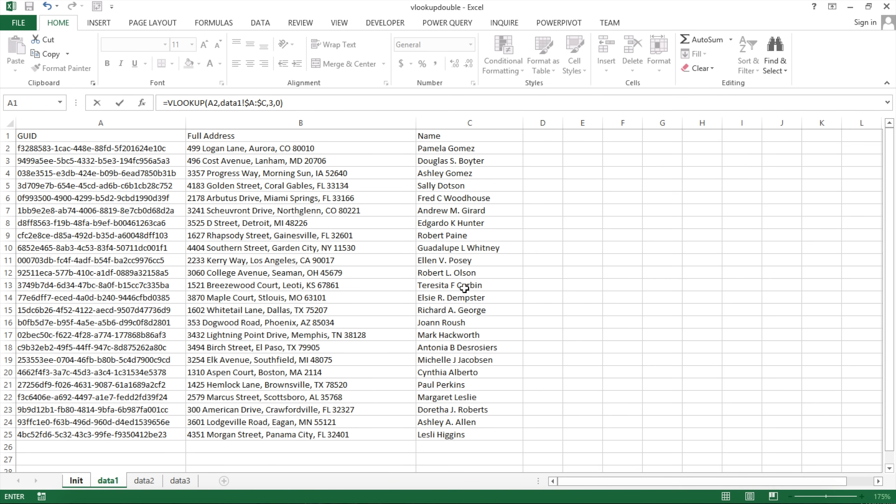
key("Return")
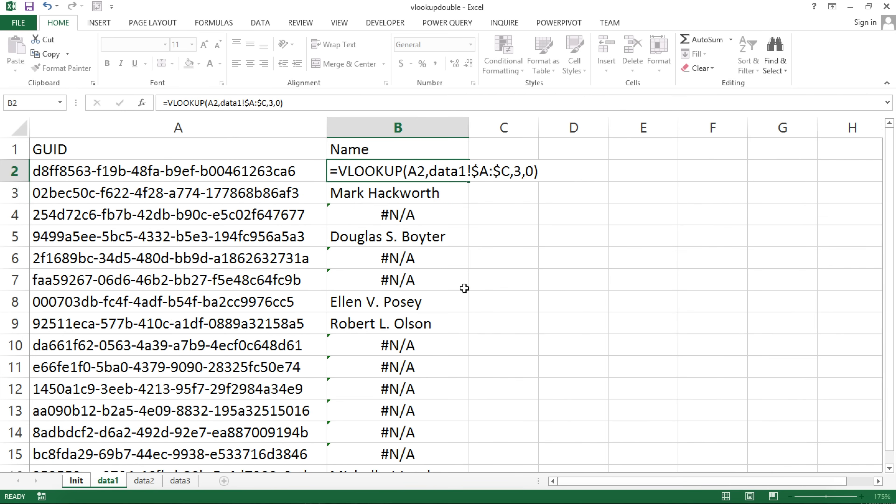
left_click(455, 172)
double_click(469, 181)
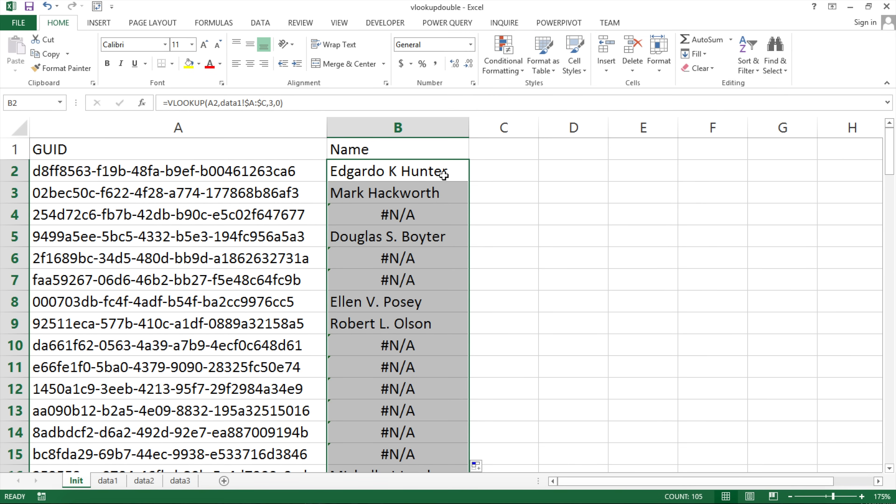
Inspect the whole-column VLOOKUP formula in cell B2.
left_click(445, 173)
double_click(453, 173)
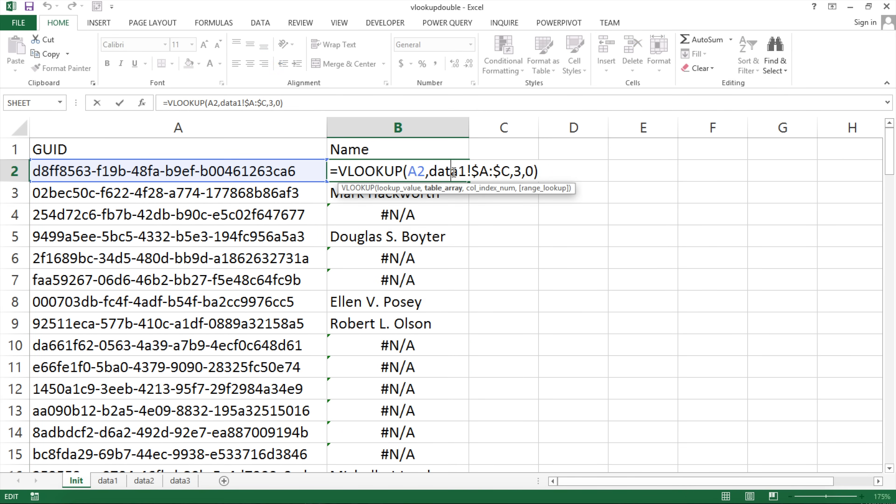
key("Return")
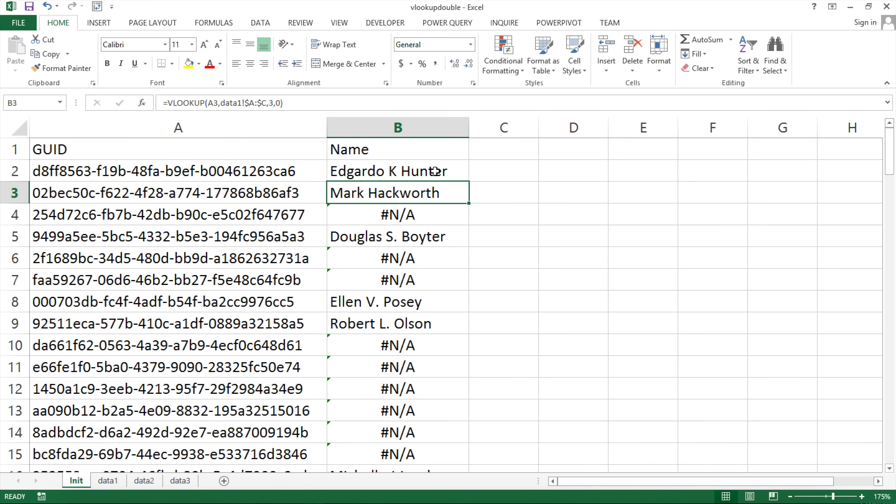
left_click(426, 174)
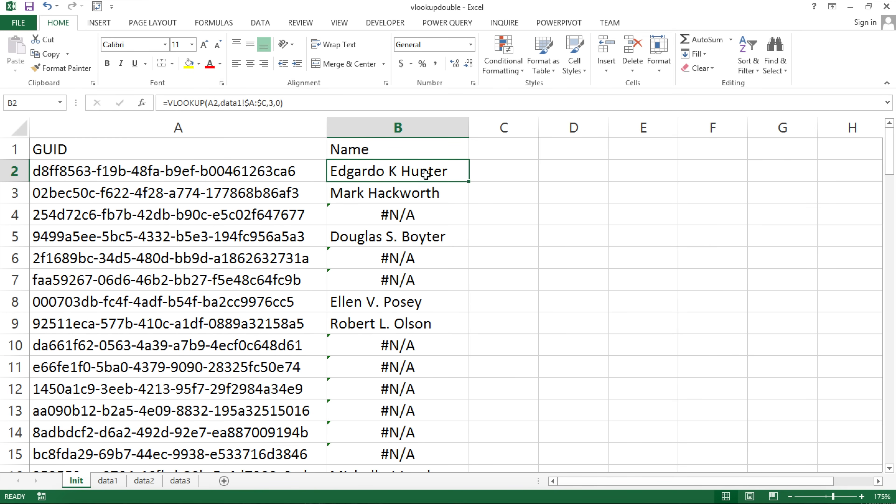
double_click(425, 174)
key("Return")
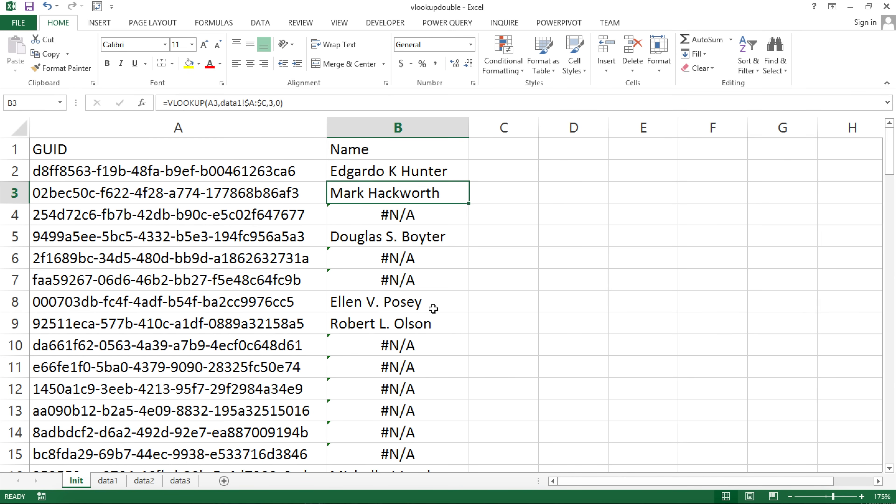
Begin a VLOOKUP formula in C2 with A2 as lookup value and the data2 sheet as source of the table array.
left_click(510, 168)
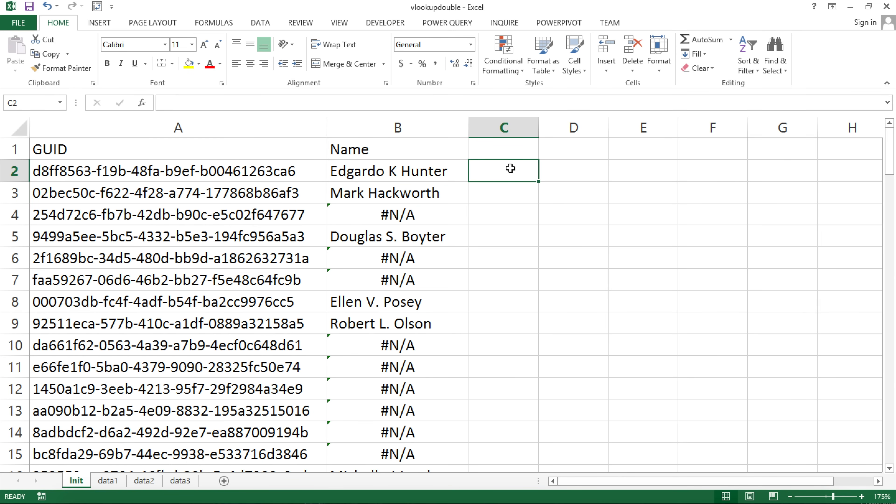
type("=VLOOKUP(")
left_click(214, 173)
type(",")
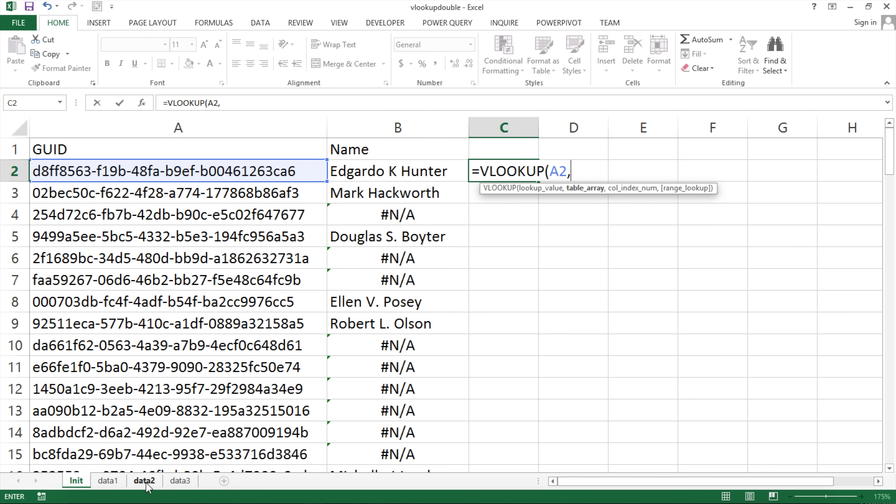
left_click(145, 482)
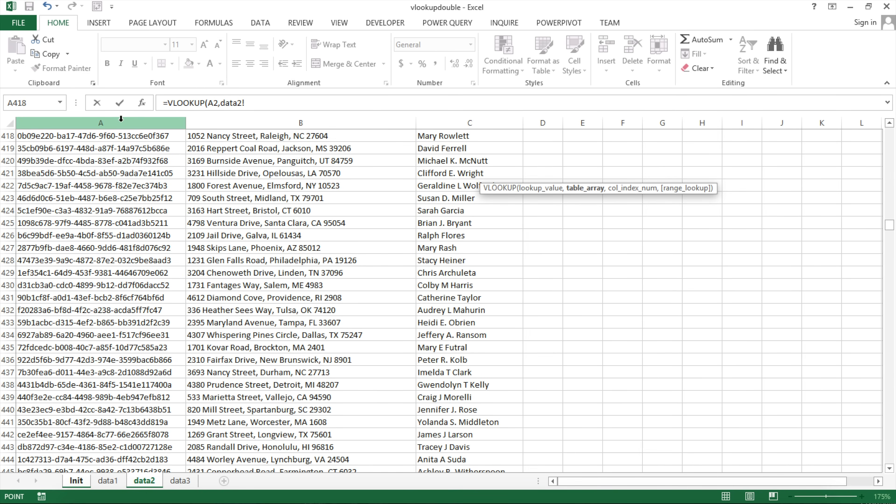
left_click_drag(118, 120, 446, 121)
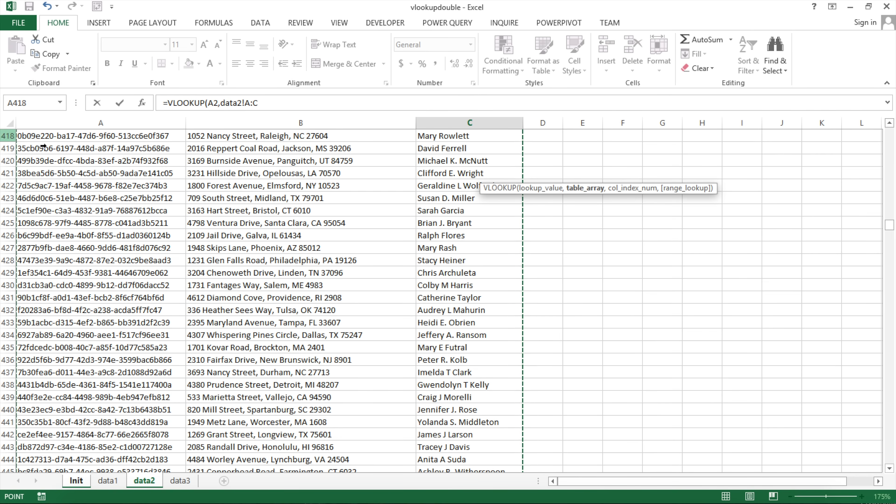
left_click_drag(889, 226, 888, 118)
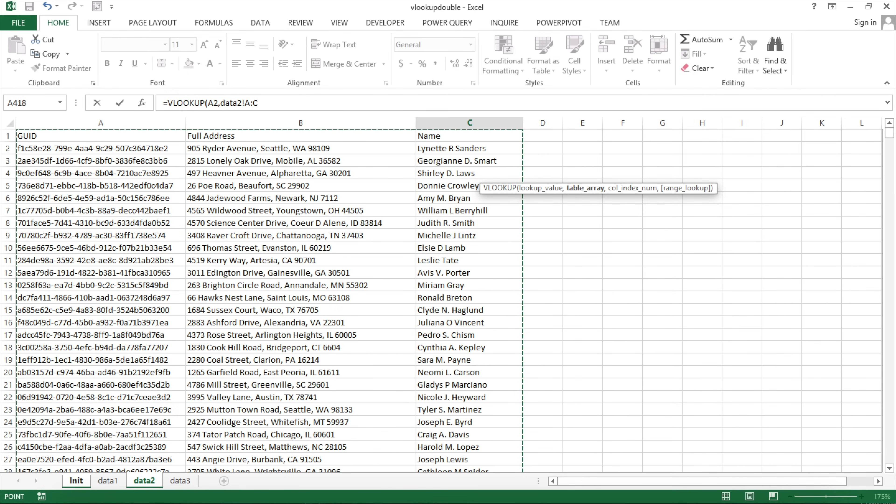
left_click_drag(890, 136, 890, 117)
left_click(174, 151)
left_click_drag(177, 157, 508, 211)
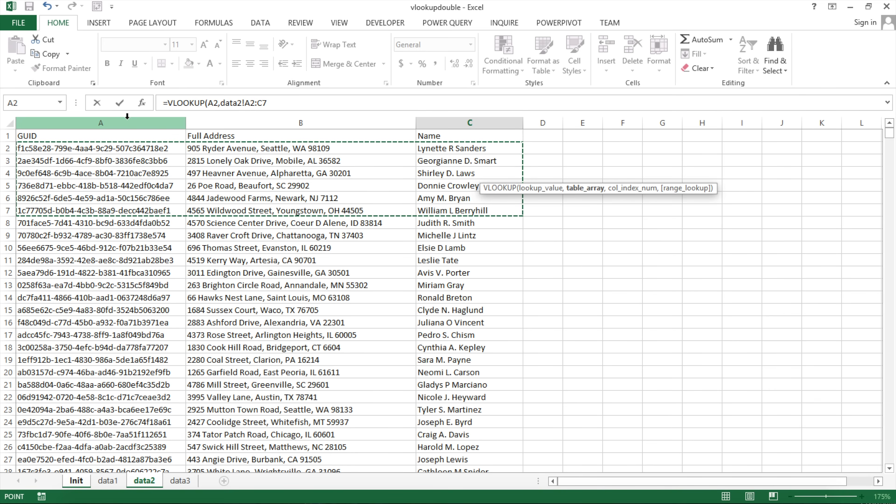
Complete the C2 VLOOKUP with the absolute columns data2!$A:$C as table array, column index 3 and 0 for exact match.
left_click_drag(128, 120, 424, 123)
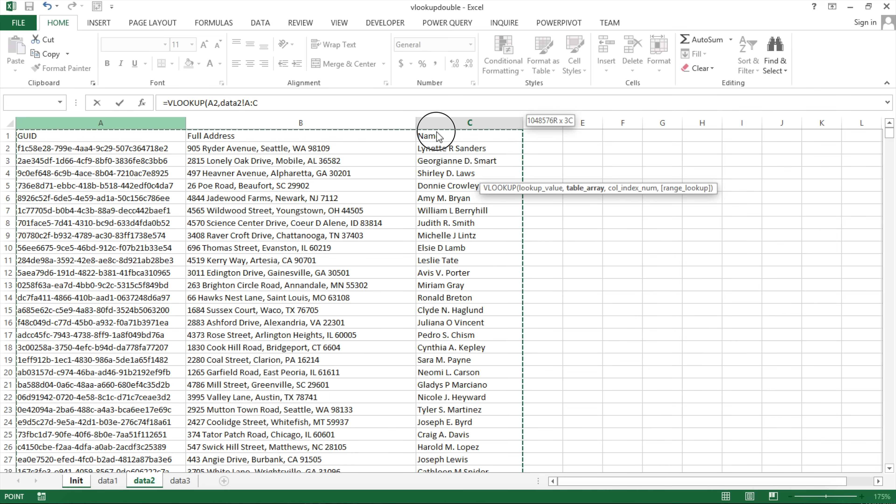
key("F4")
type(",")
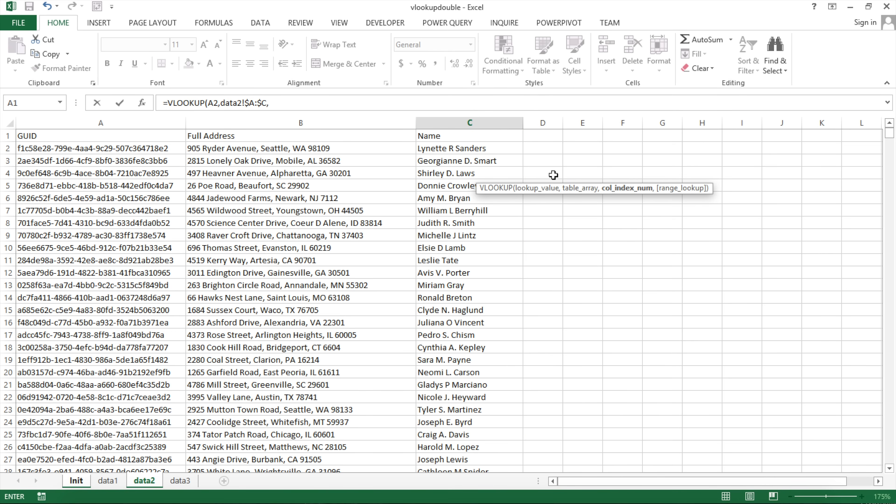
type("3,0")
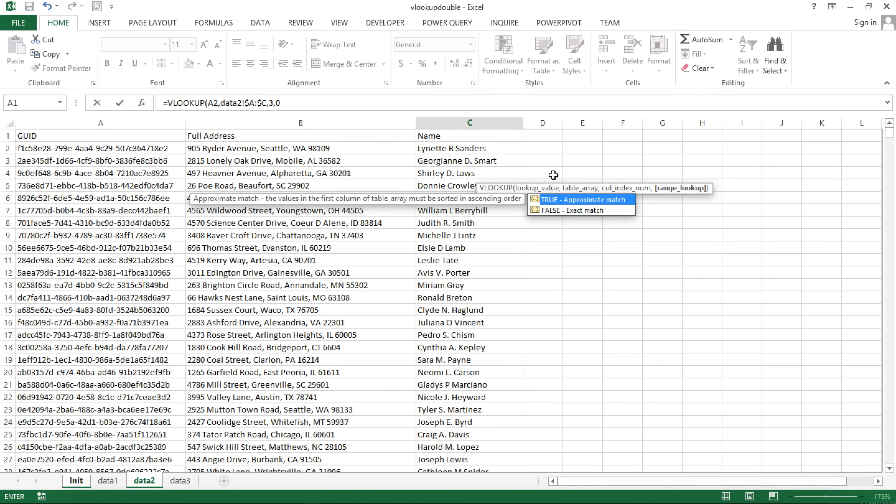
type(")")
key("Return")
Fill the C2 VLOOKUP formula down beside all the GUIDs and fit column C's width to its contents.
left_click(524, 173)
double_click(538, 182)
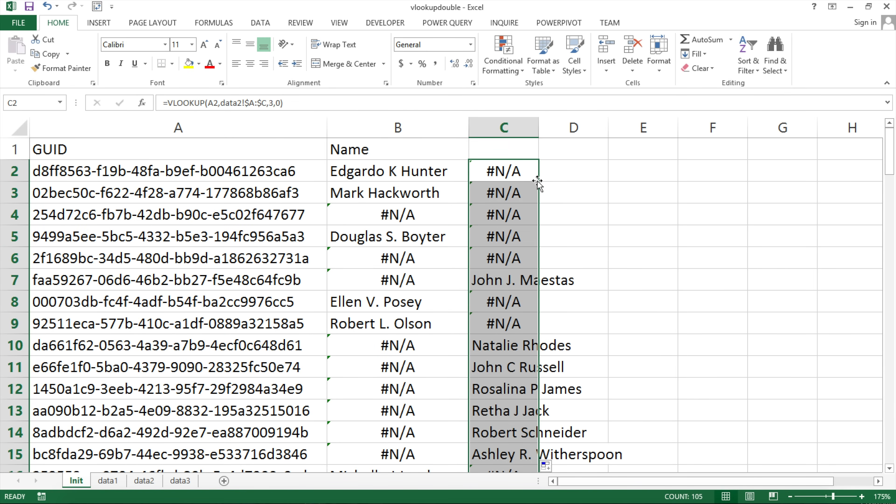
left_click(510, 171)
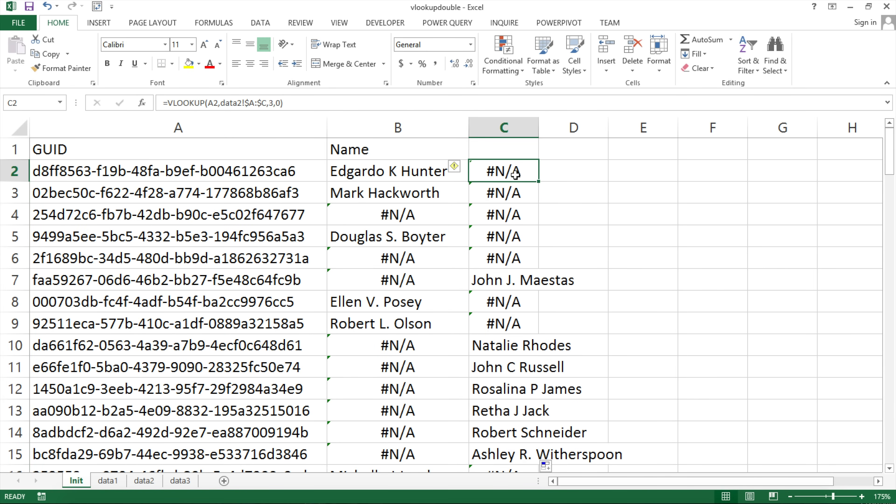
left_click(509, 282)
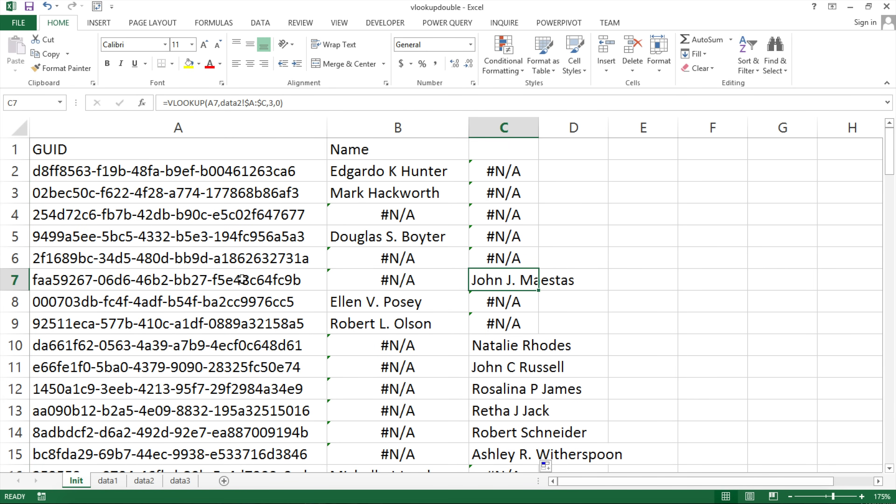
left_click(223, 280)
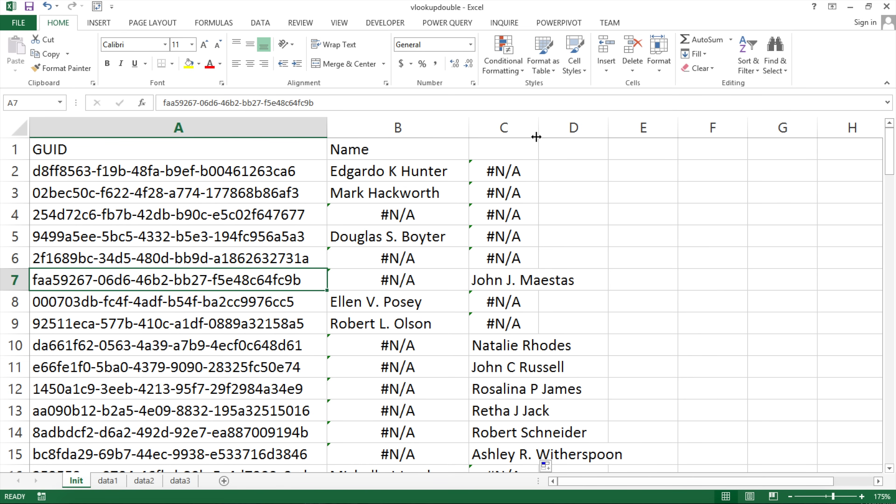
double_click(538, 129)
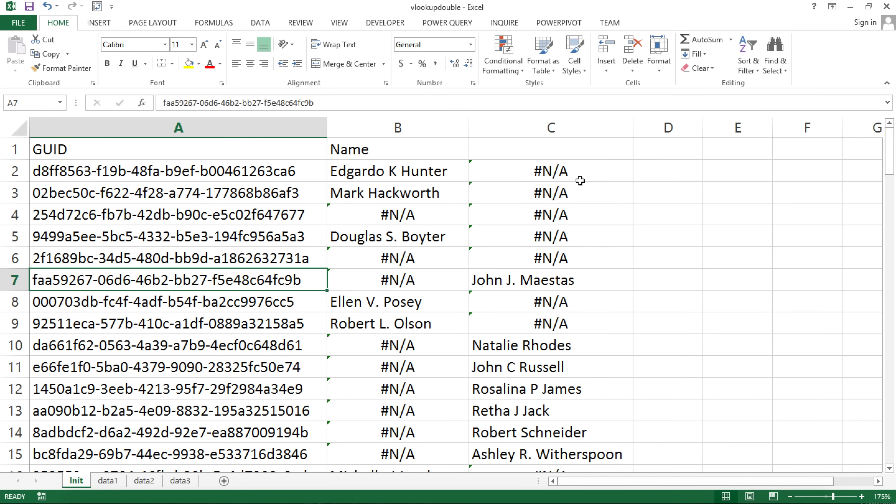
Begin a VLOOKUP formula in D2 with A2 as lookup value and the data3 sheet as source of the table array.
left_click(566, 142)
left_click(664, 175)
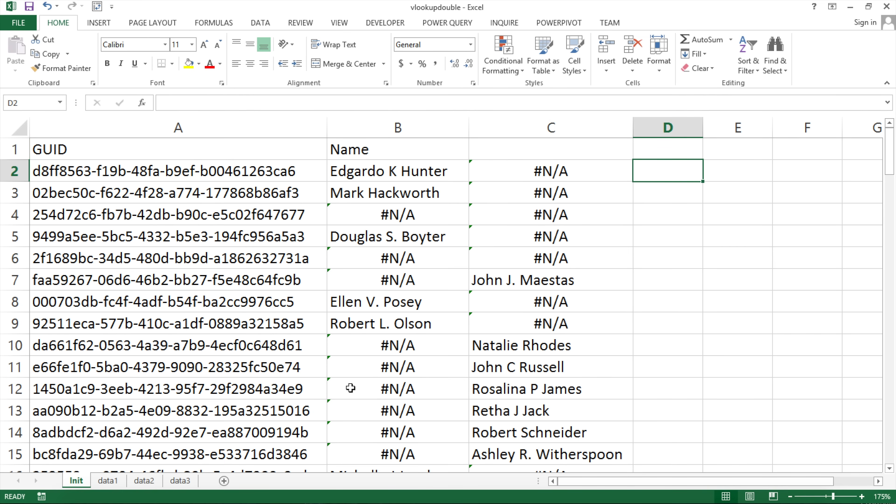
type("=vl")
key("Tab")
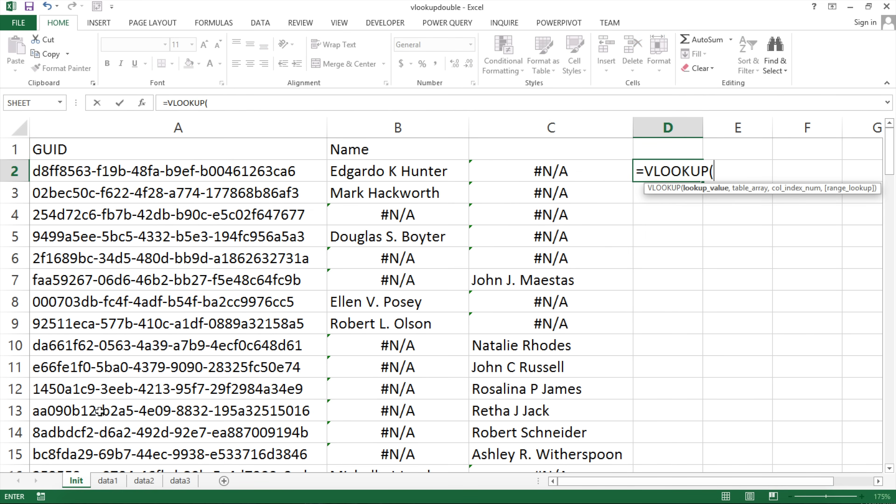
left_click(187, 173)
type(",")
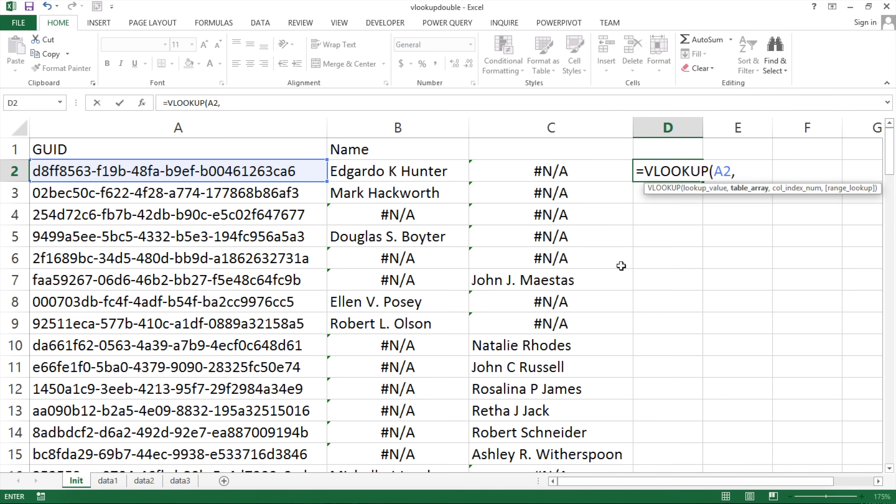
left_click(180, 480)
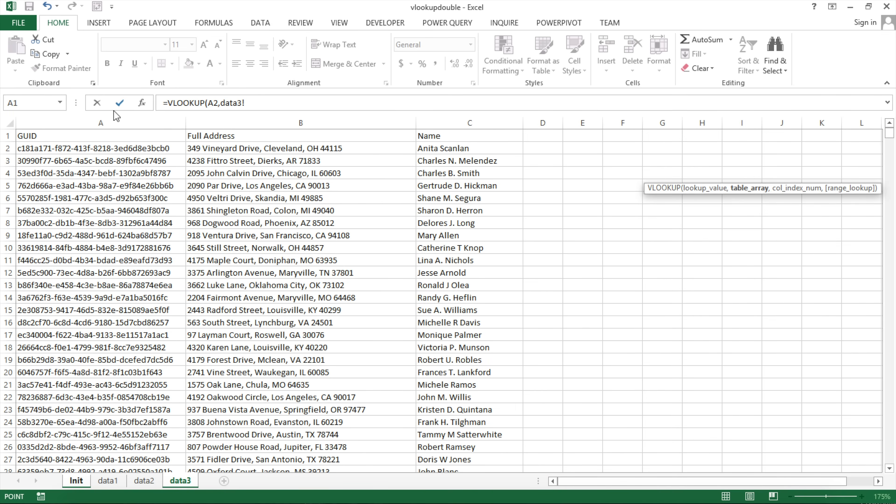
Complete the D2 VLOOKUP with the absolute columns data3!$A:$C as table array, column index 3 and 0 for exact match.
left_click_drag(116, 117, 437, 120)
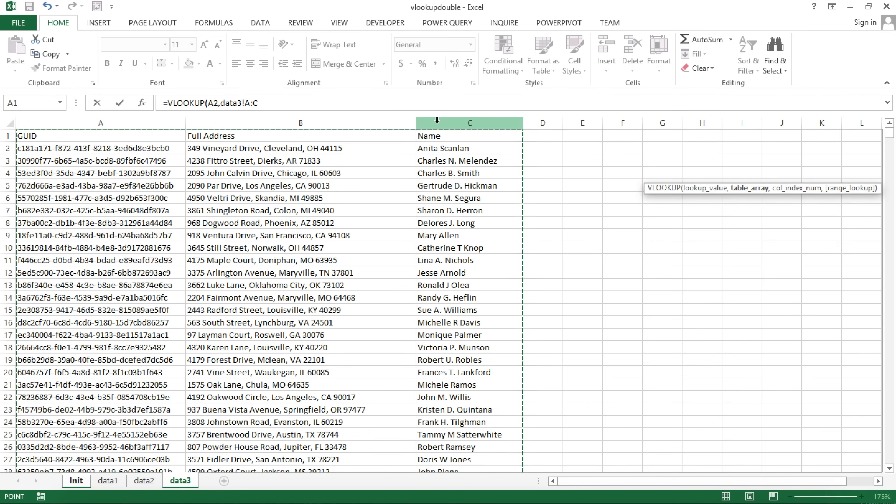
key("F4")
type(",")
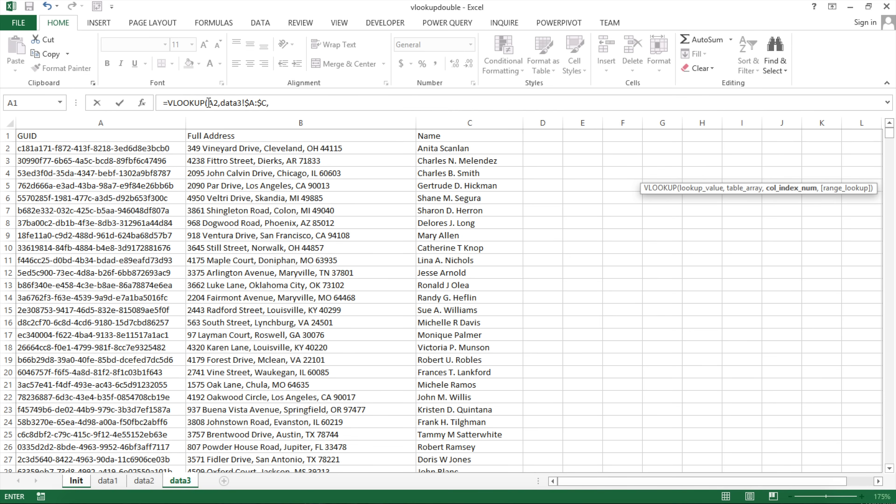
left_click(299, 103)
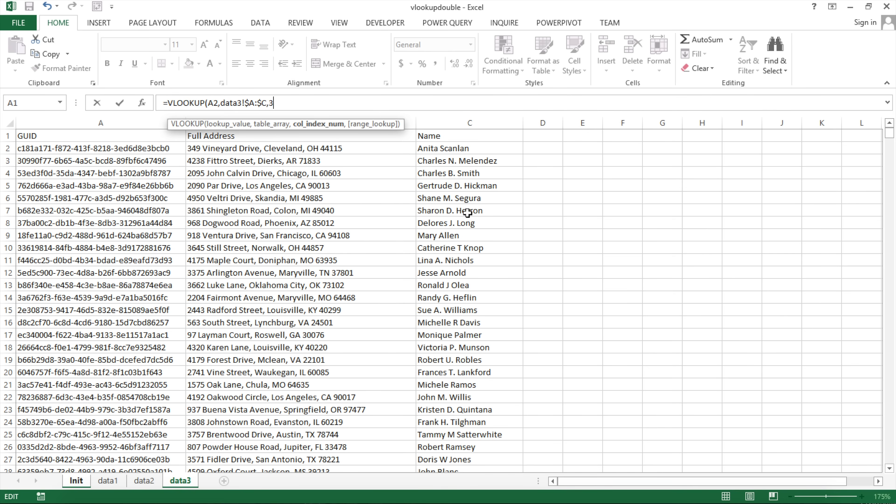
type(",")
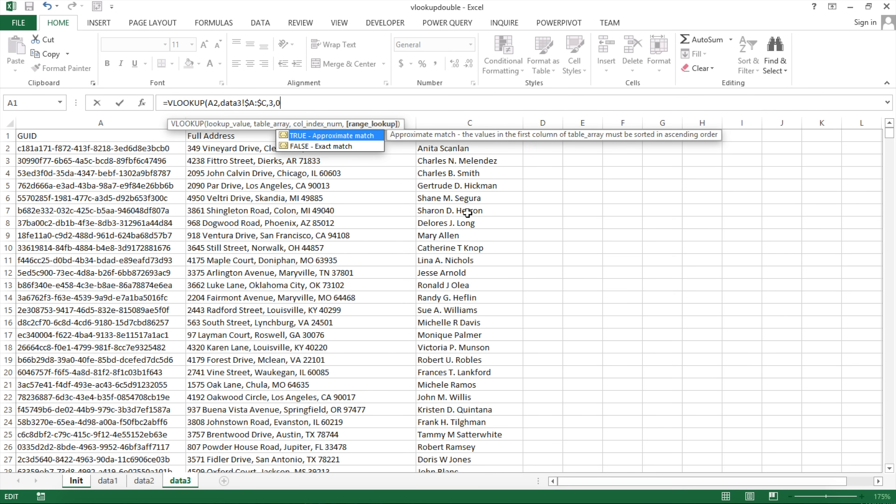
type("0)")
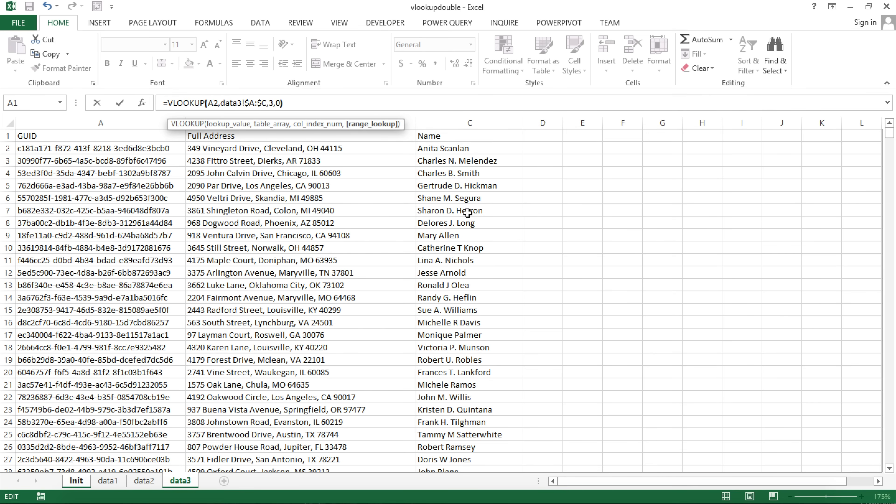
key("Return")
Fill the D2 VLOOKUP formula down beside all the GUIDs and review the lookup results in columns B to D.
left_click(681, 177)
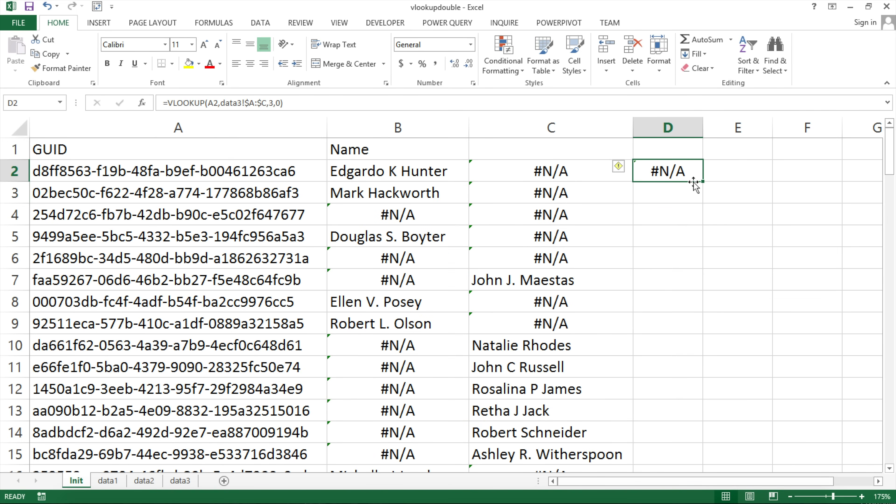
double_click(703, 181)
scroll(682, 234, "down", 11)
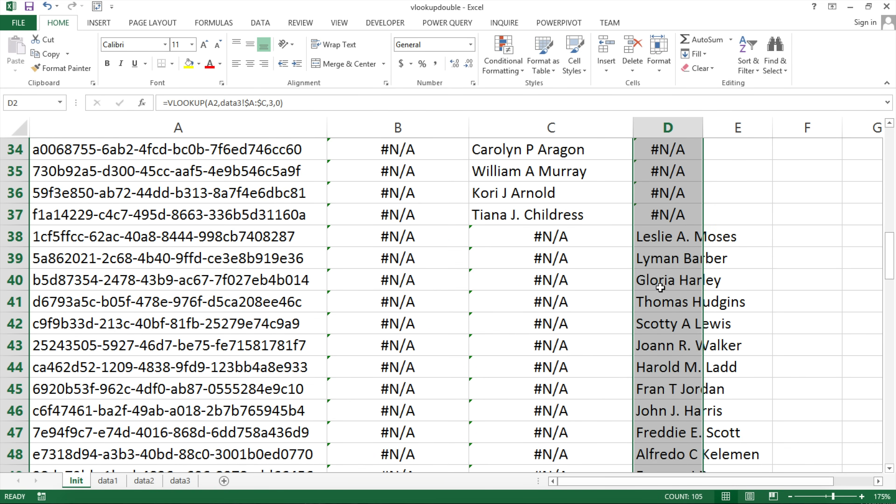
scroll(674, 240, "down", 4)
scroll(666, 269, "down", 11)
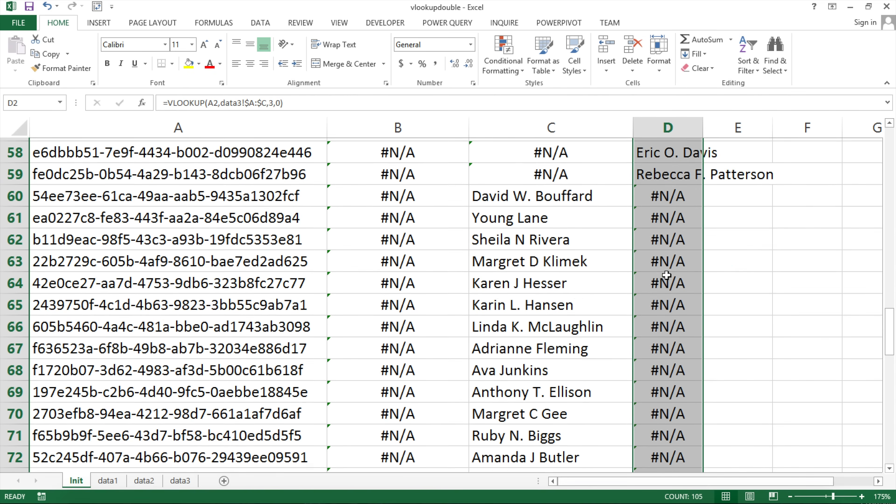
scroll(666, 296, "down", 10)
scroll(597, 254, "up", 5)
scroll(661, 215, "up", 20)
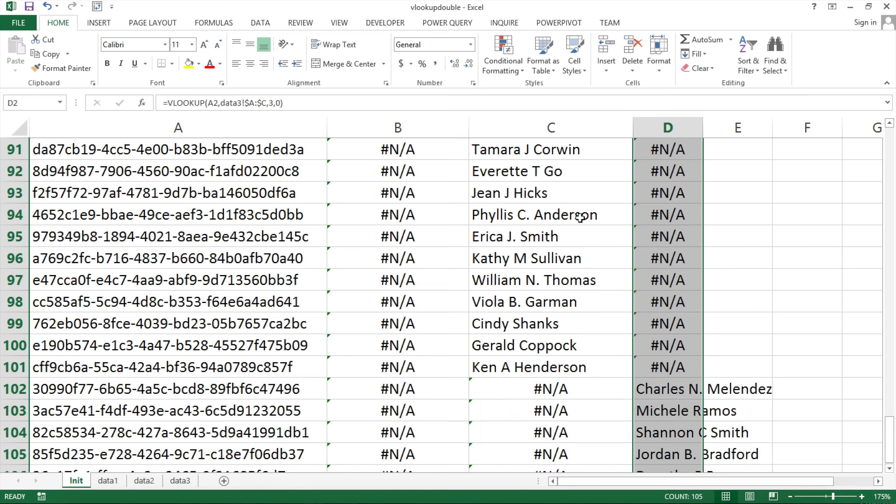
scroll(600, 243, "up", 2)
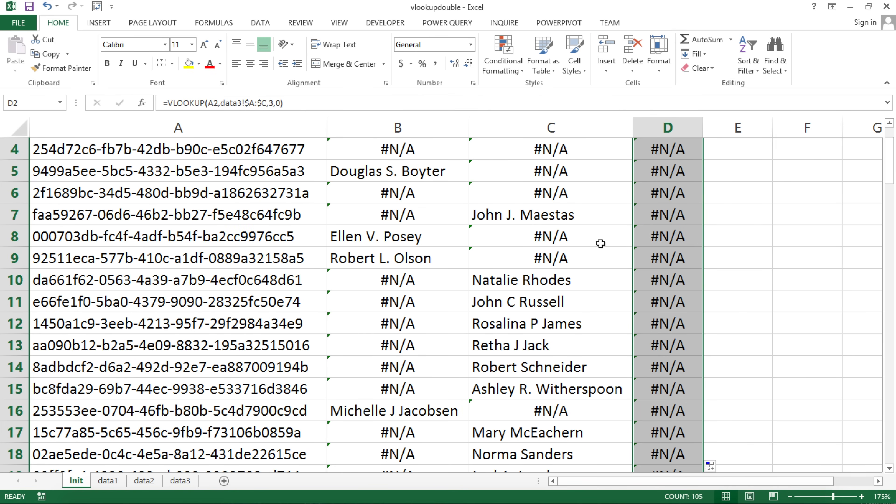
scroll(601, 244, "up", 1)
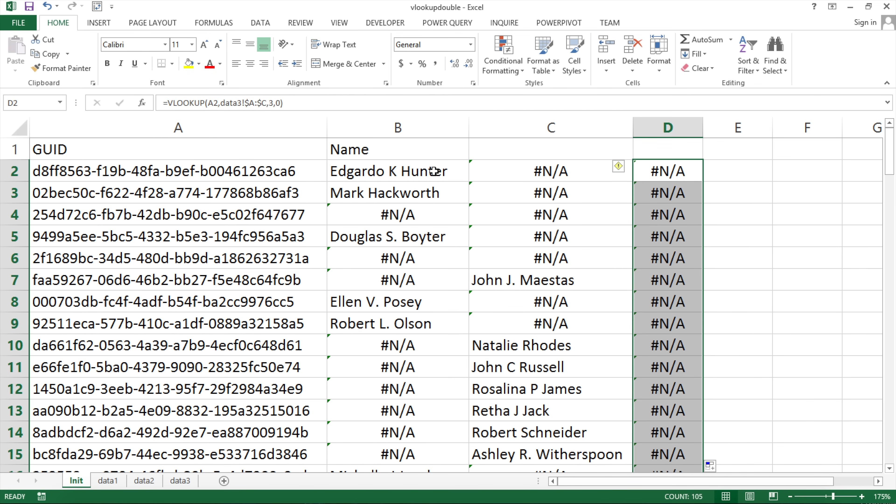
Wrap the existing VLOOKUP in cell B2 inside an IFERROR function as its value argument.
double_click(364, 172)
left_click_drag(340, 172, 574, 174)
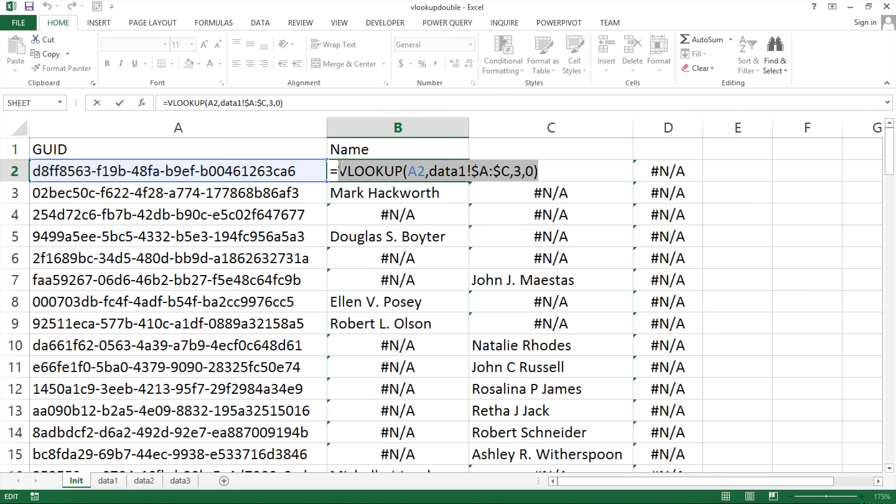
left_click_drag(339, 166, 592, 178)
key("ctrl+c")
key("BackSpace")
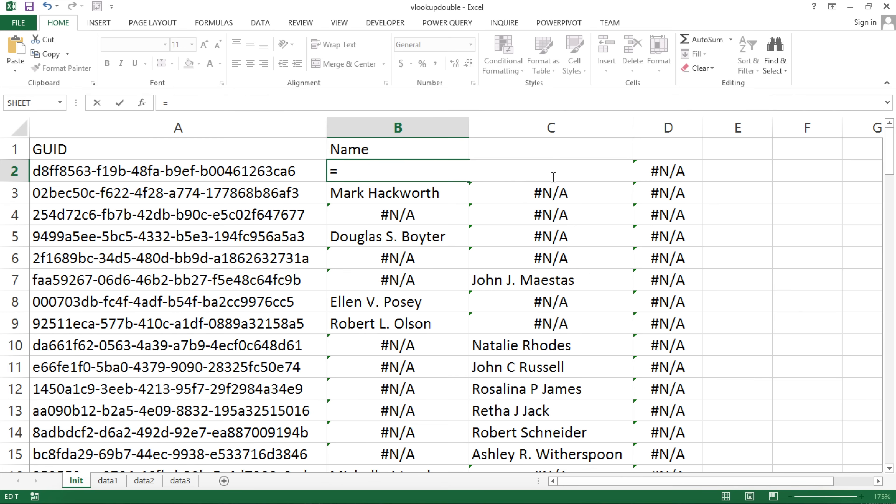
type("IFE")
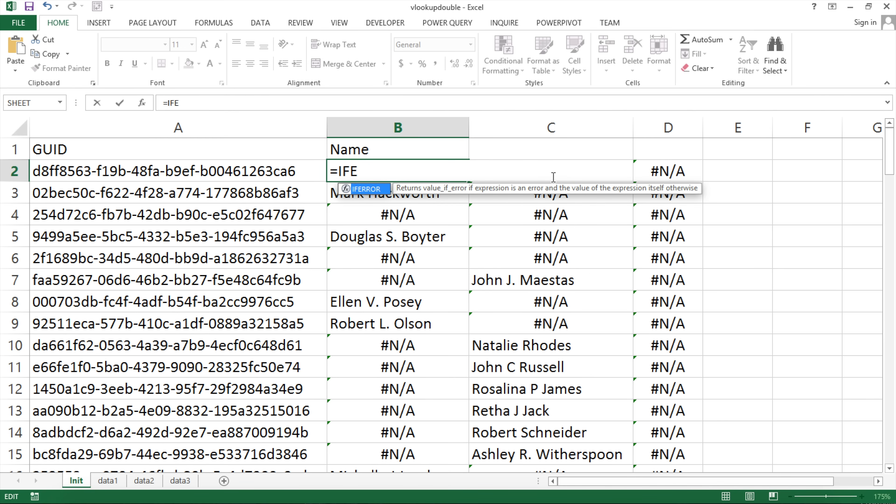
key("Tab")
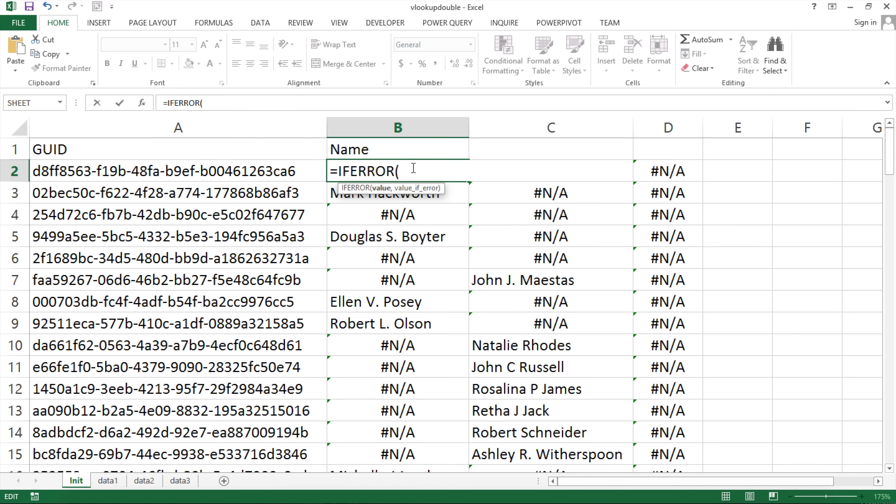
key("ctrl+v")
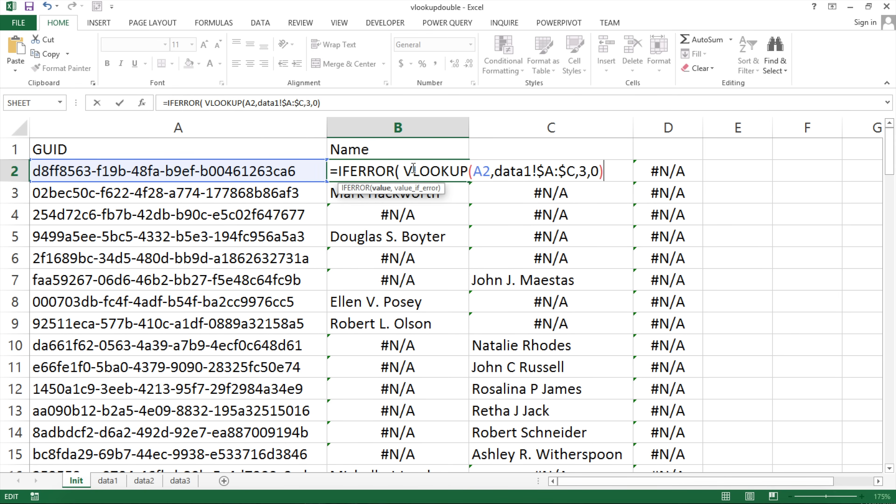
Complete the B2 IFERROR formula with the text "Hi" as its value_if_error argument.
left_click_drag(405, 171, 624, 171)
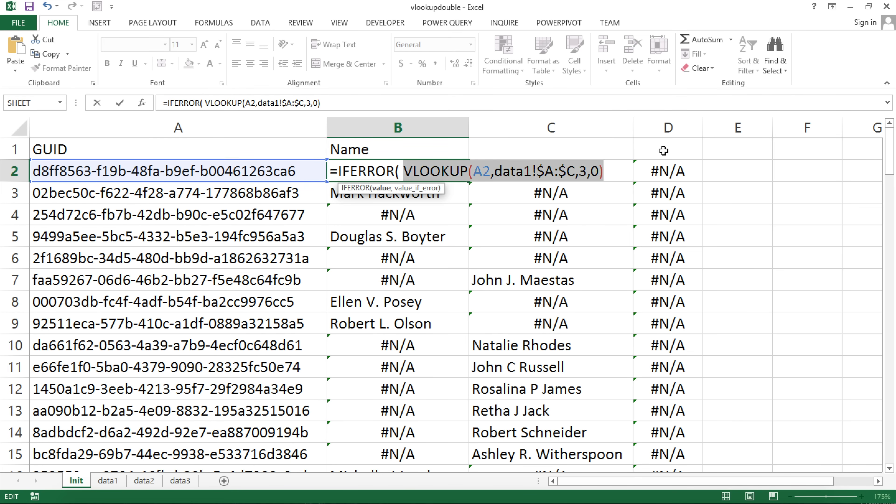
left_click(607, 171)
type(",")
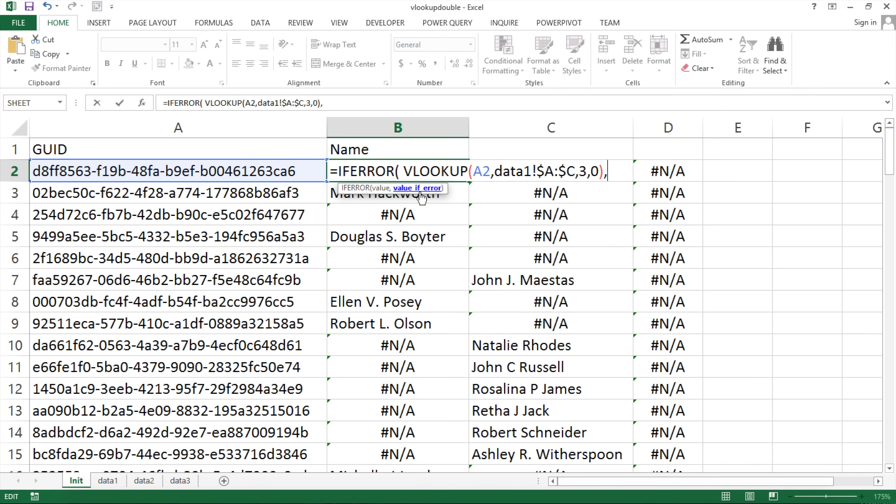
type("\"Hi\")")
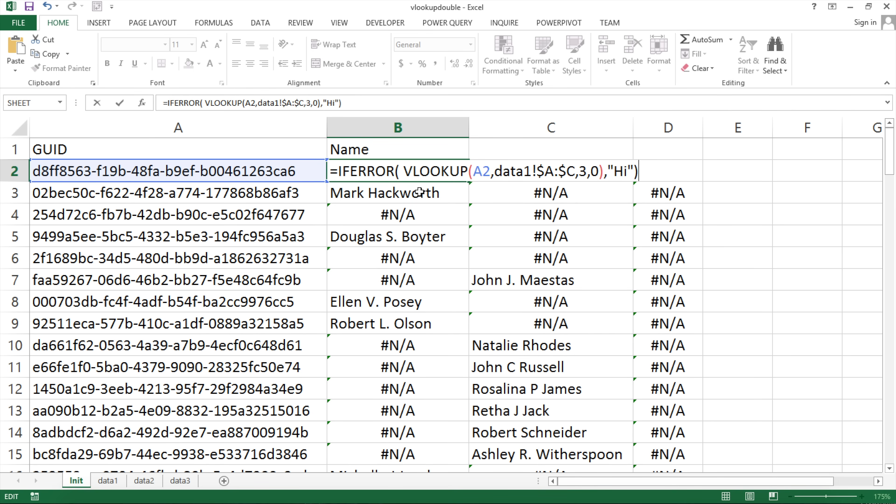
key("Return")
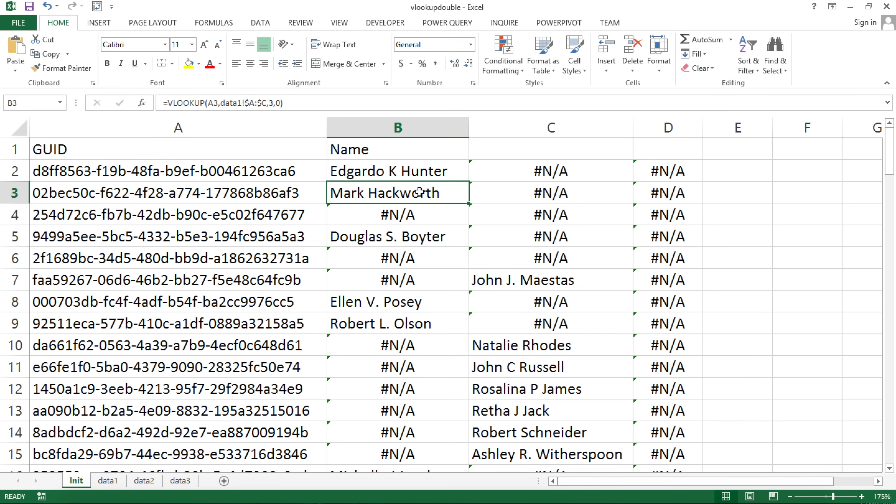
Fill the B2 IFERROR formula with the "Hi" fallback down column B and check the copied formula in B4.
left_click(406, 171)
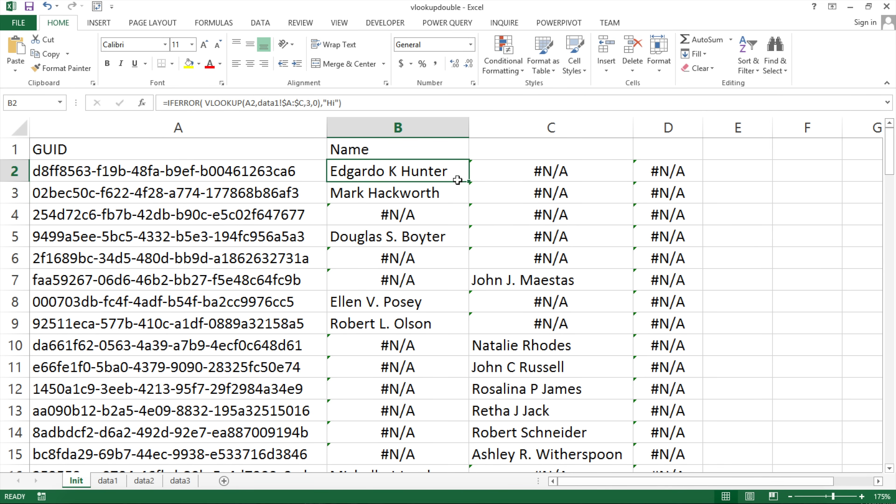
double_click(469, 183)
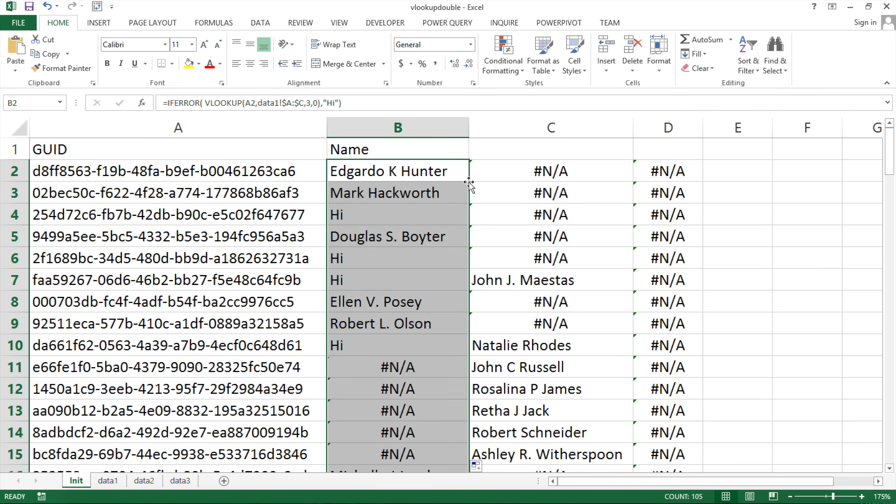
left_click(359, 215)
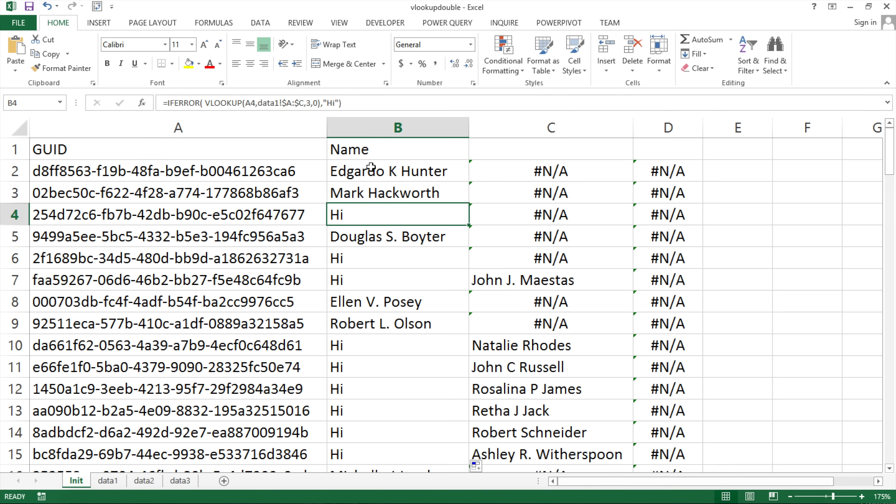
Replace the "Hi" fallback in B2's IFERROR formula with an empty string "" and fill the formula down column B.
left_click(377, 172)
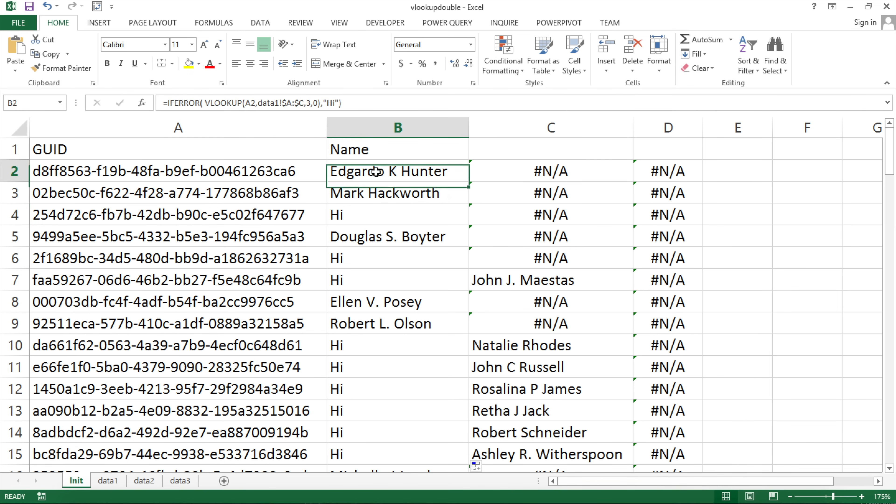
double_click(377, 171)
left_click(625, 171)
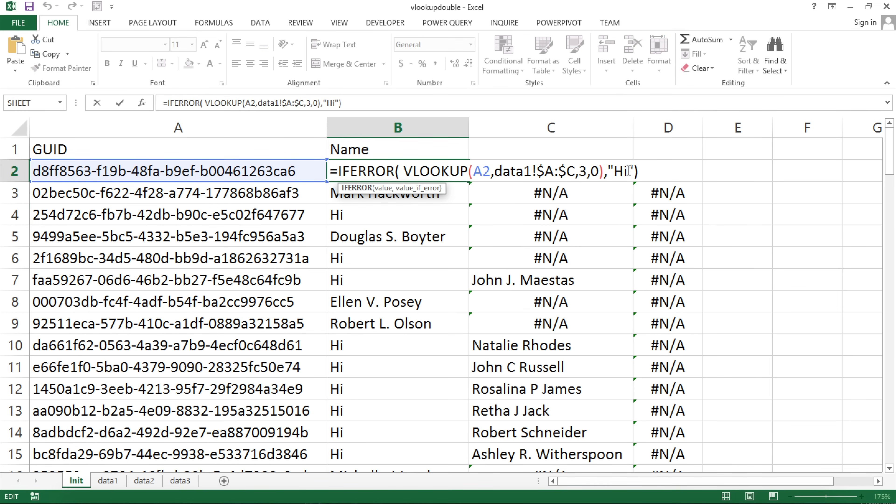
key("BackSpace")
key("BackSpace")
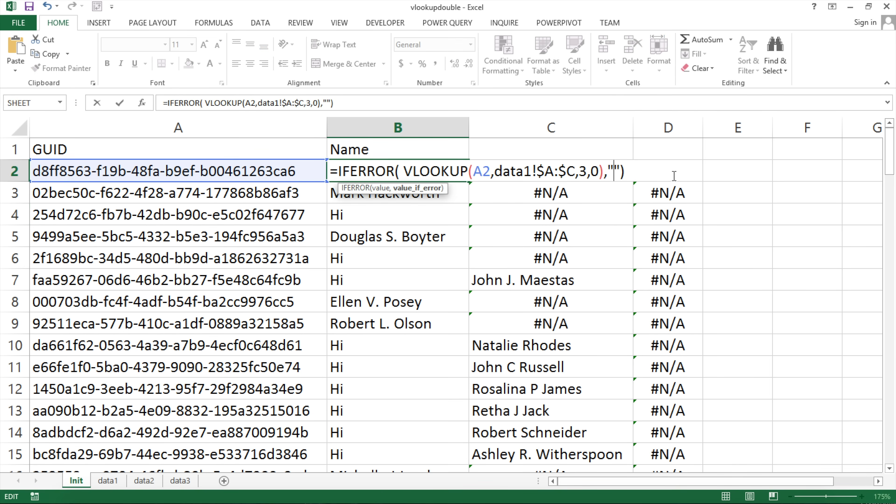
key("Return")
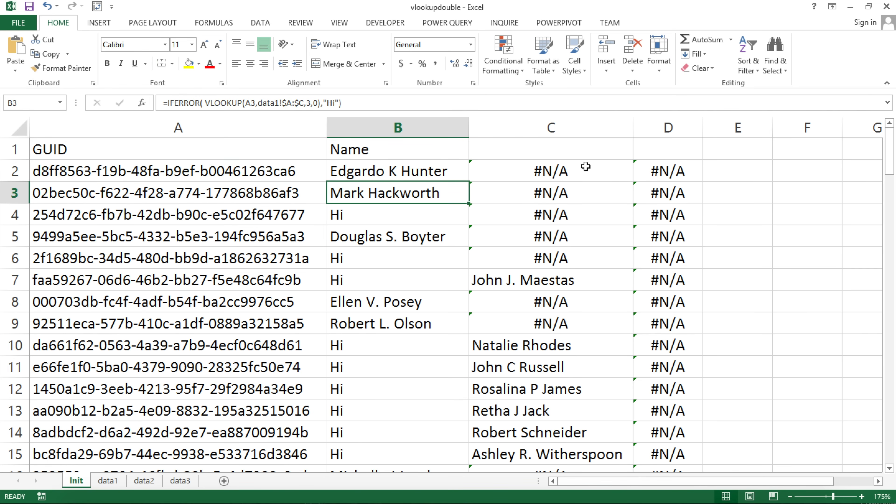
left_click(458, 169)
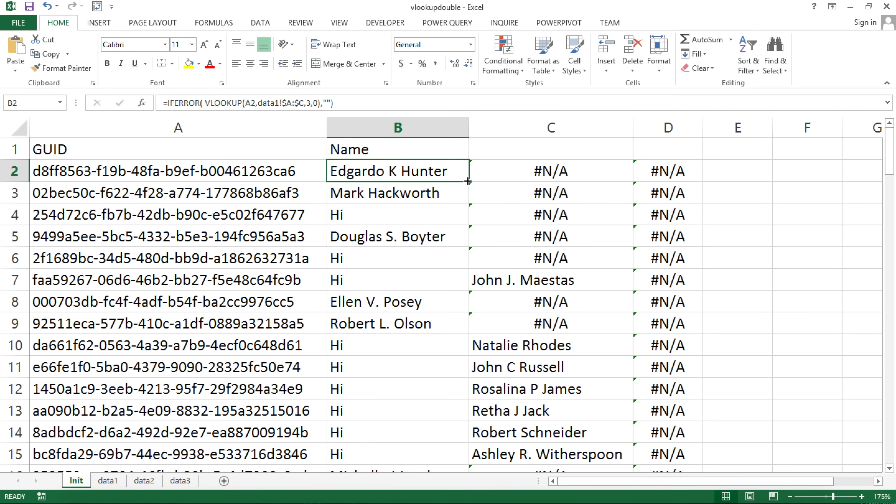
double_click(470, 182)
Inspect the IFERROR formula in B2 and the VLOOKUP formula in C2.
double_click(414, 169)
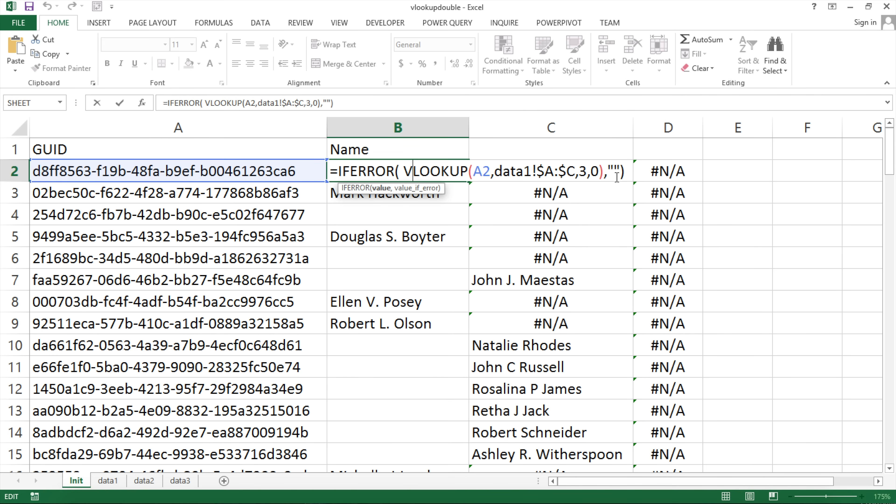
key("Return")
left_click(545, 171)
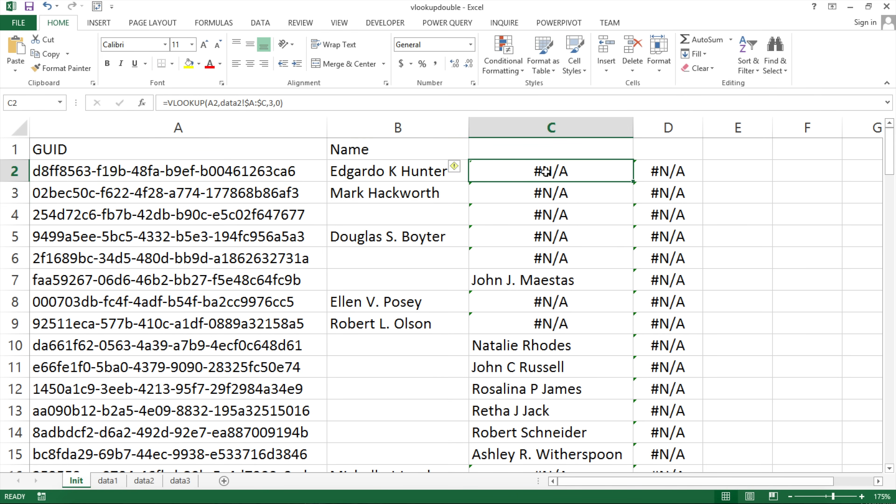
left_click(363, 174)
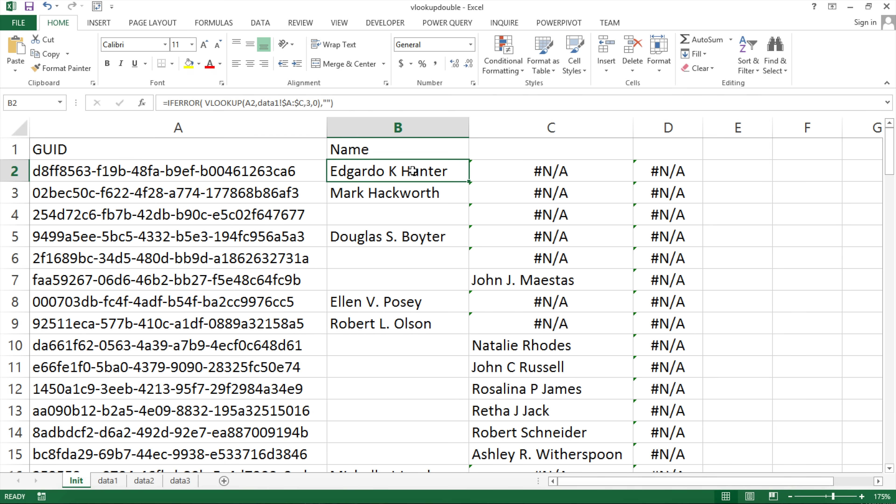
Copy the VLOOKUP expression for data2 from C2's formula without its equals sign, leaving C2 unchanged.
left_click(529, 172)
double_click(532, 171)
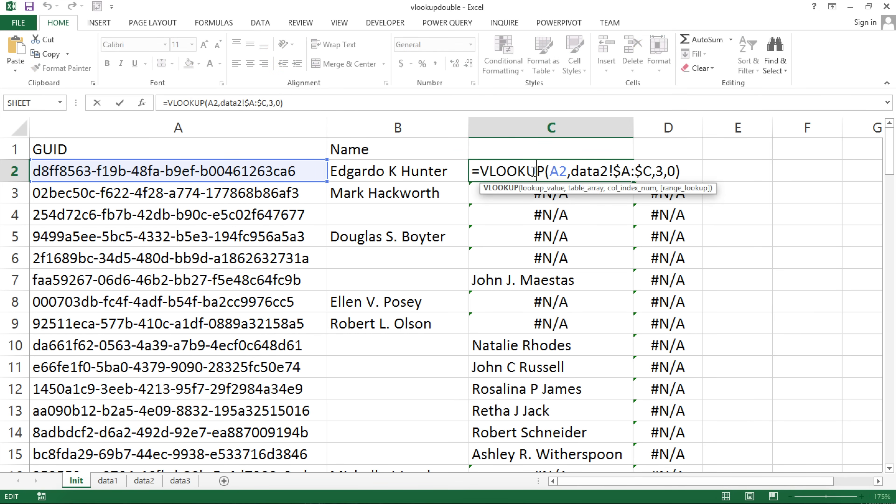
left_click_drag(481, 172, 701, 173)
key("ctrl+c")
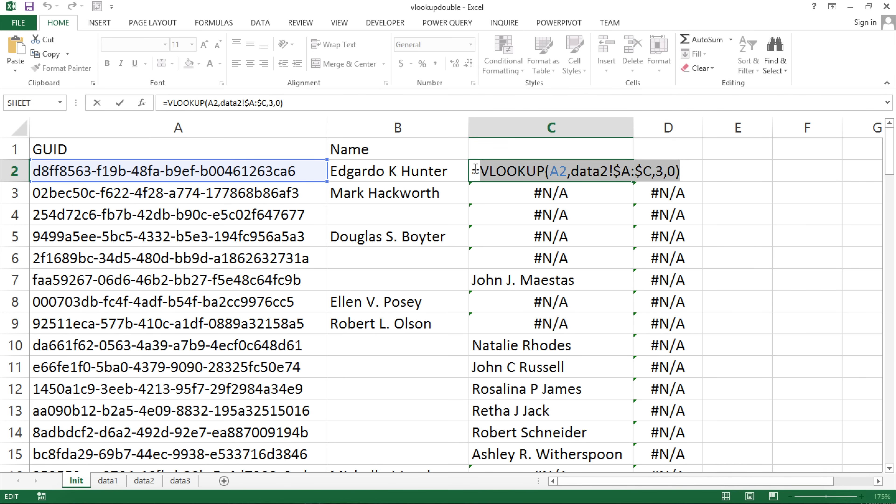
key("Escape")
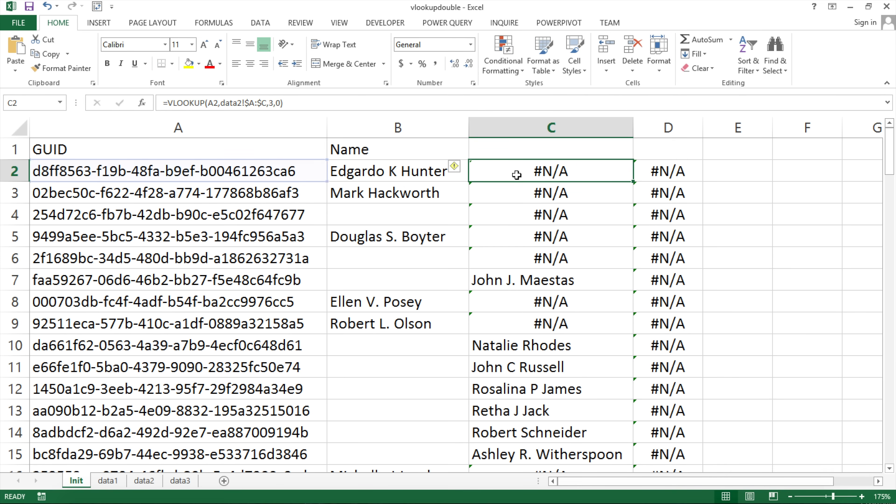
Replace the empty-string fallback in B2's IFERROR formula with the copied VLOOKUP(A2,data2!$A:$C,3,0).
left_click(378, 172)
double_click(378, 172)
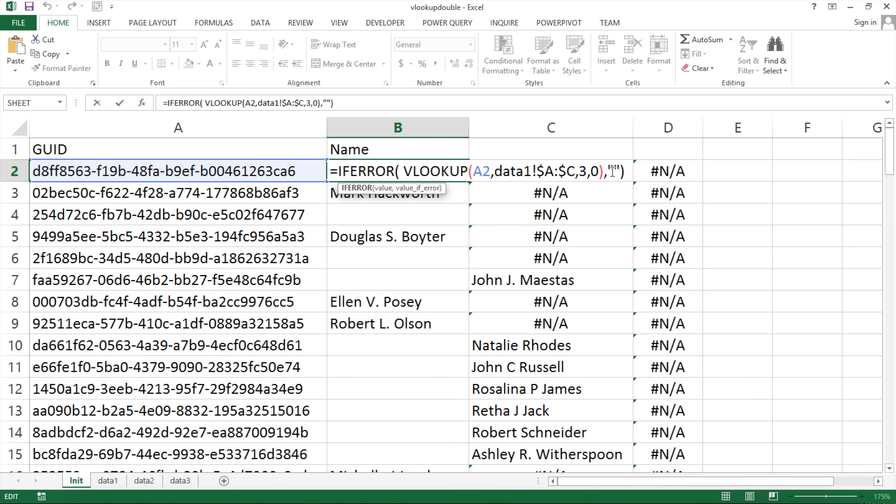
left_click_drag(619, 172, 612, 173)
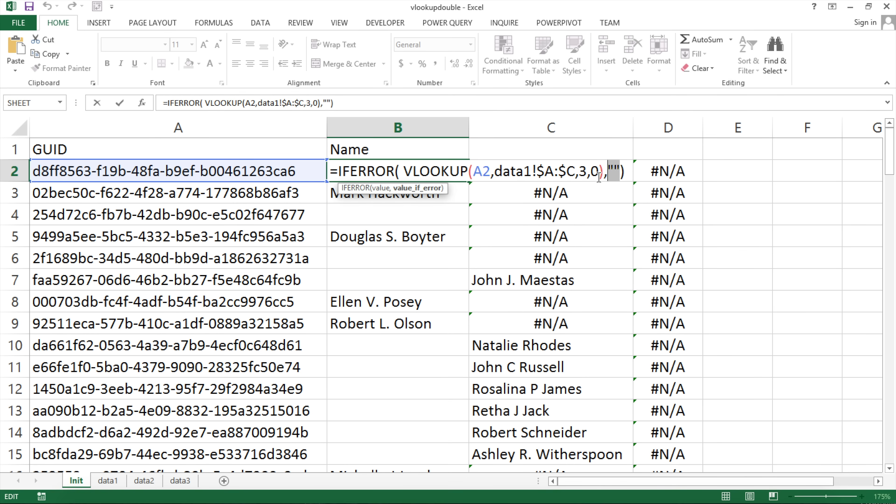
key("Delete")
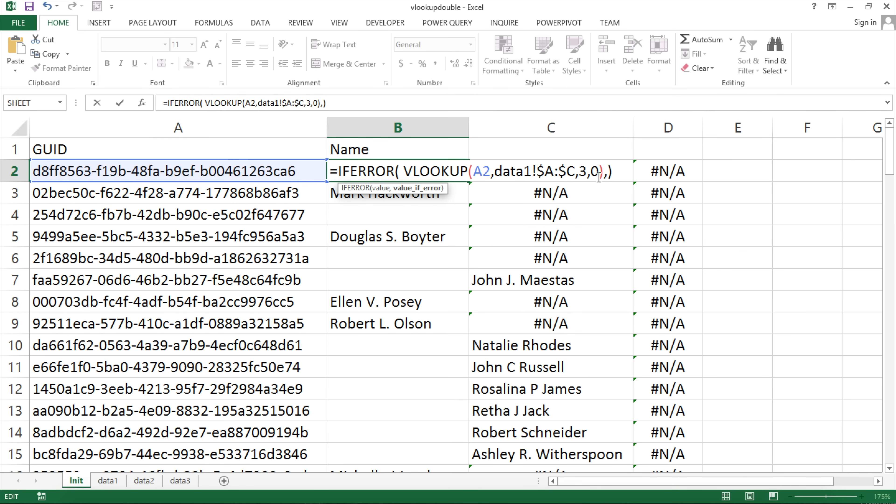
key("ctrl+v")
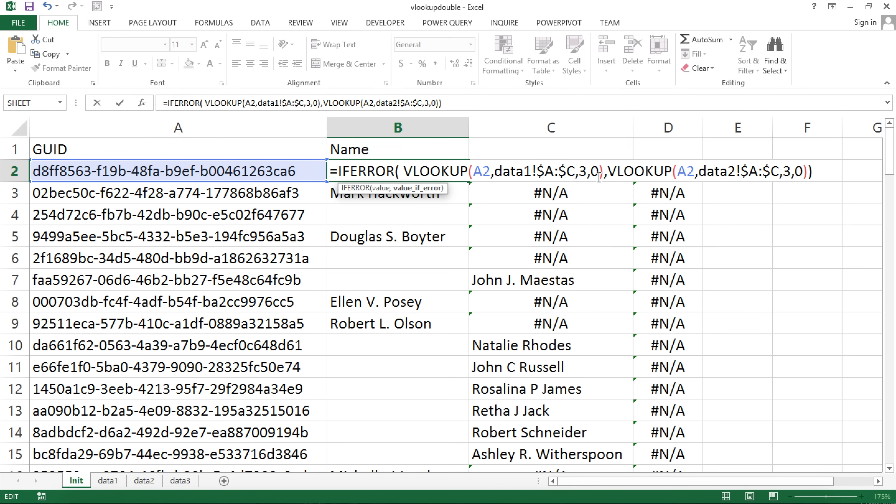
key("Return")
Fill B2's data1/data2 IFERROR formula down column B and compare its results with columns C and D, including rows 38 to 44.
left_click(461, 171)
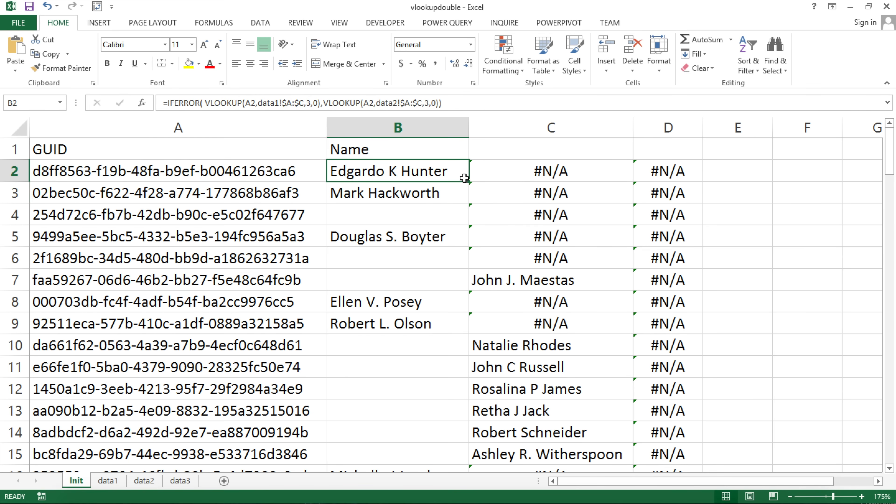
double_click(469, 182)
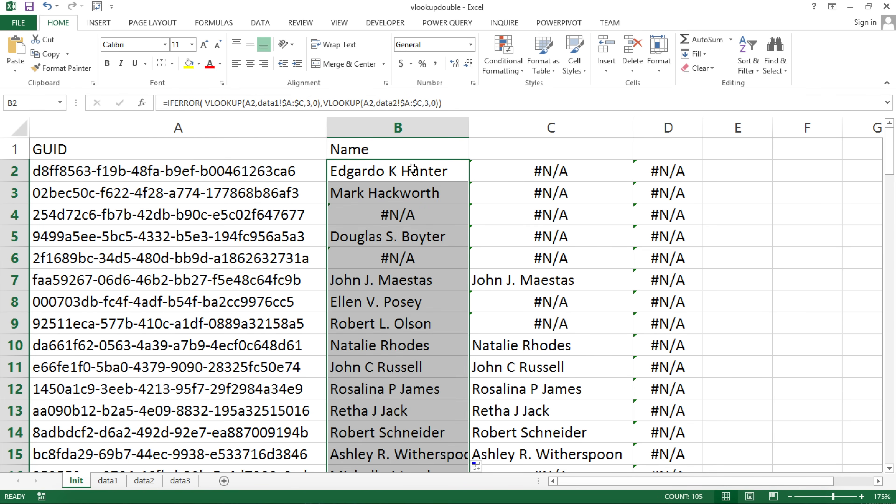
left_click(381, 173)
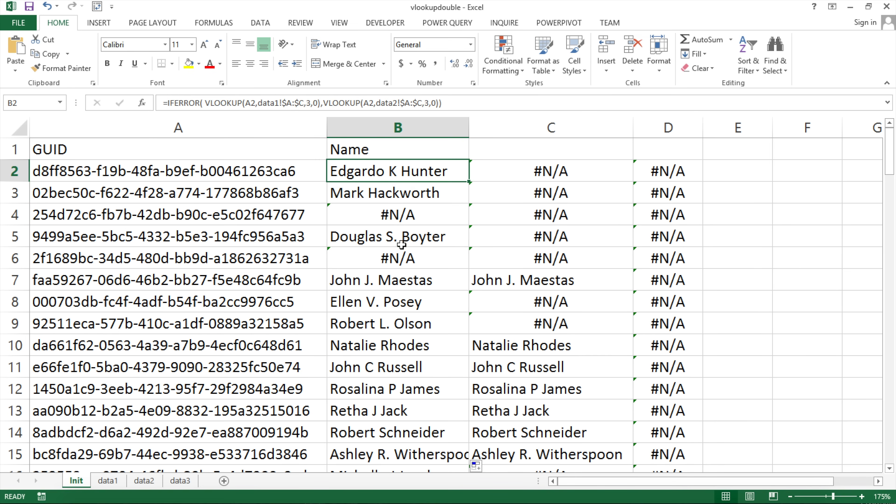
left_click(378, 280)
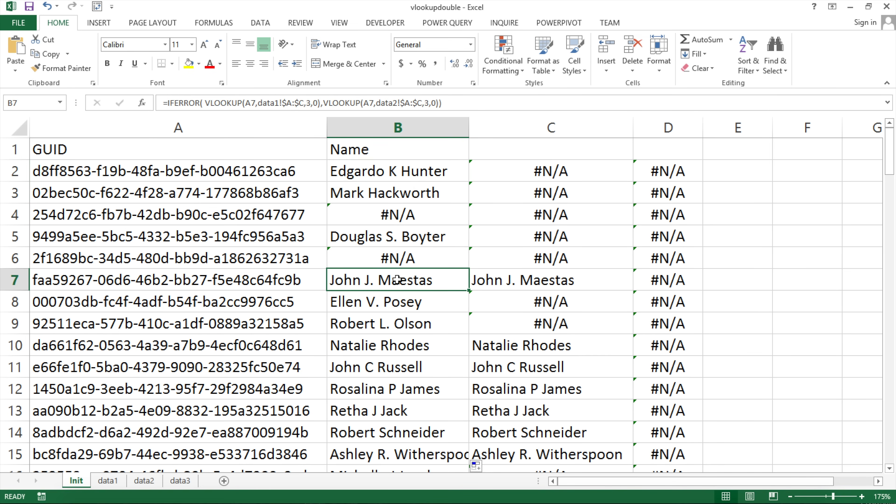
left_click(525, 279)
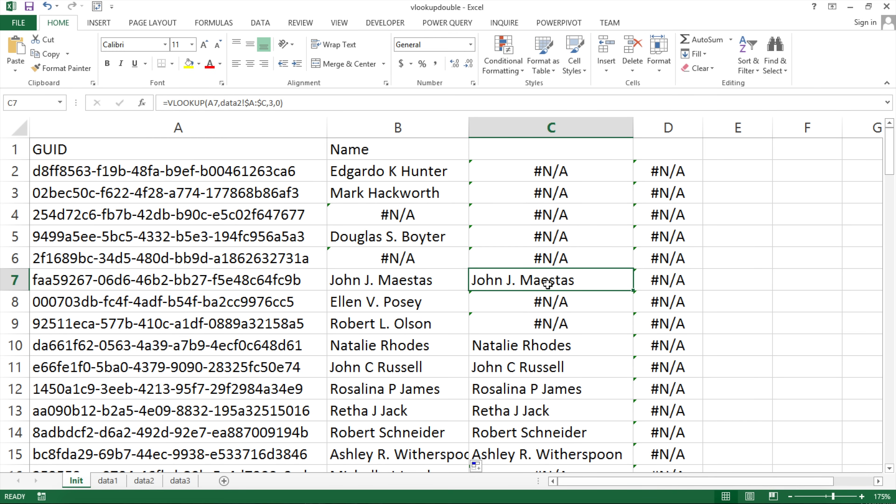
scroll(400, 294, "down", 11)
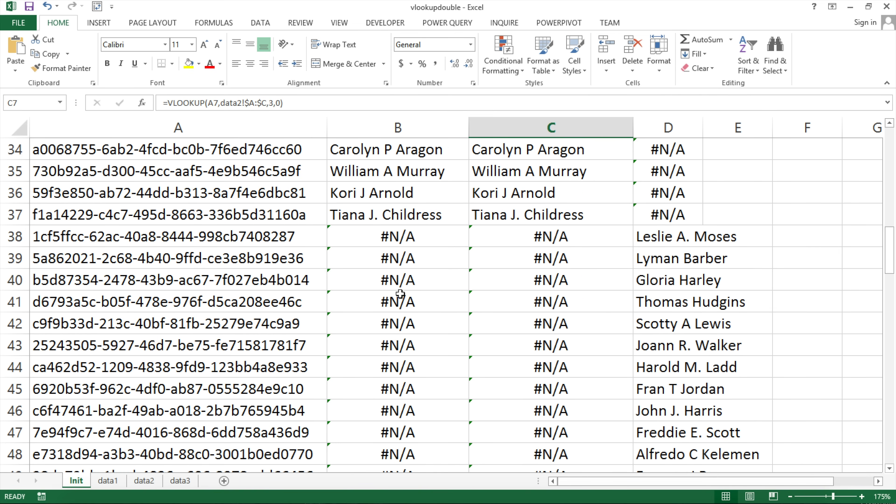
left_click_drag(642, 234, 646, 366)
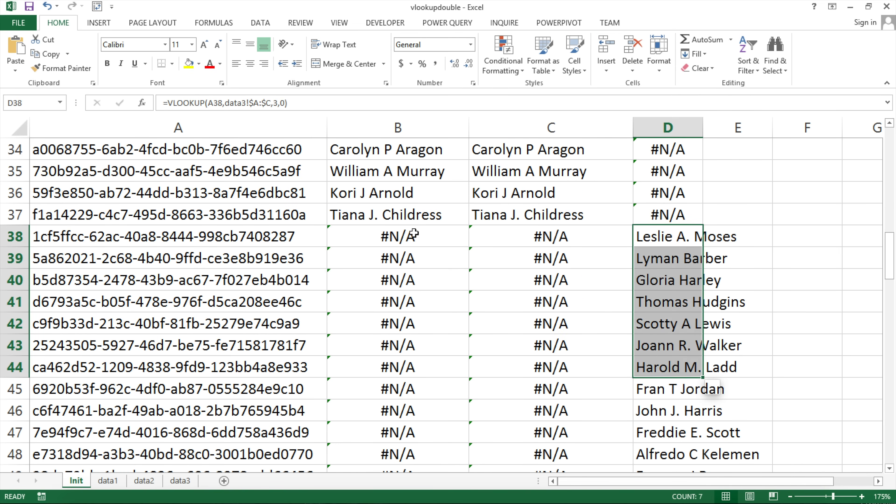
scroll(424, 237, "up", 11)
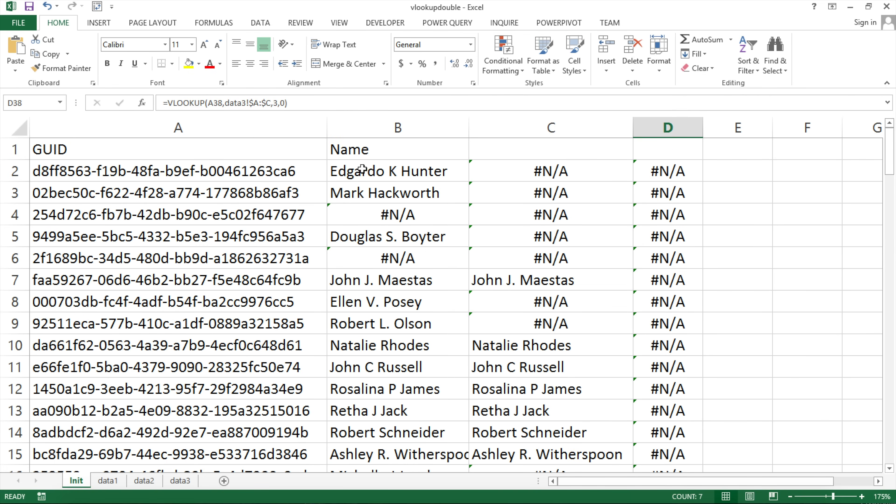
Copy the whole IFERROR expression in B2 and remove it from the cell, keeping only the equals sign.
left_click(362, 170)
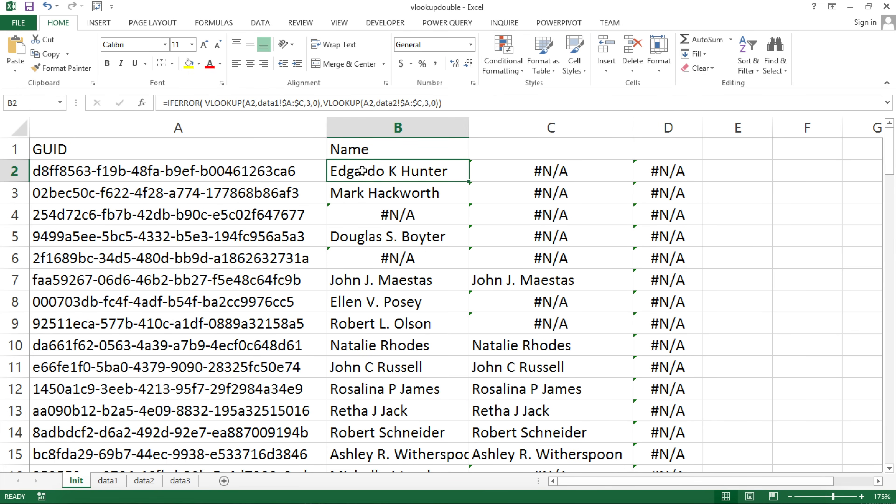
double_click(363, 171)
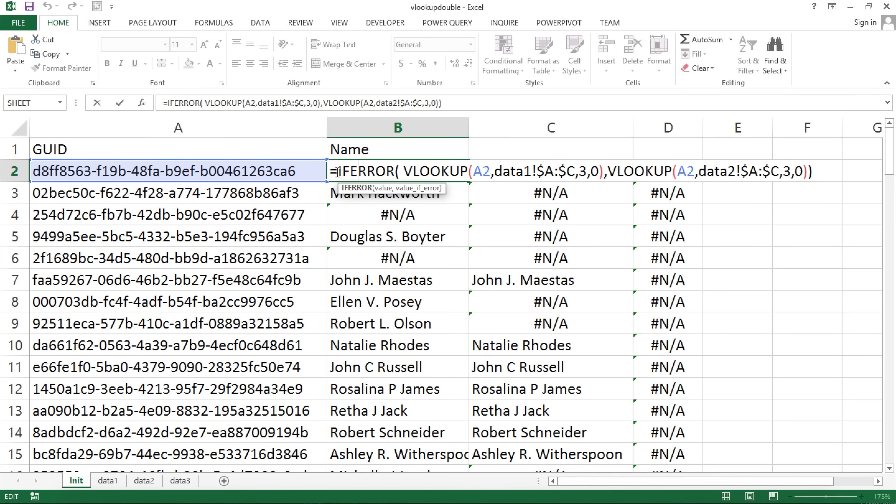
left_click_drag(336, 171, 848, 188)
key("ctrl+c")
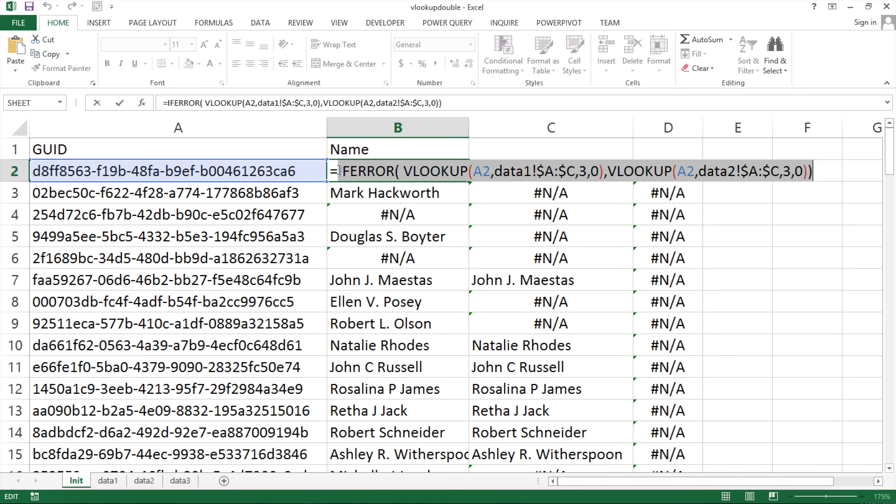
key("BackSpace")
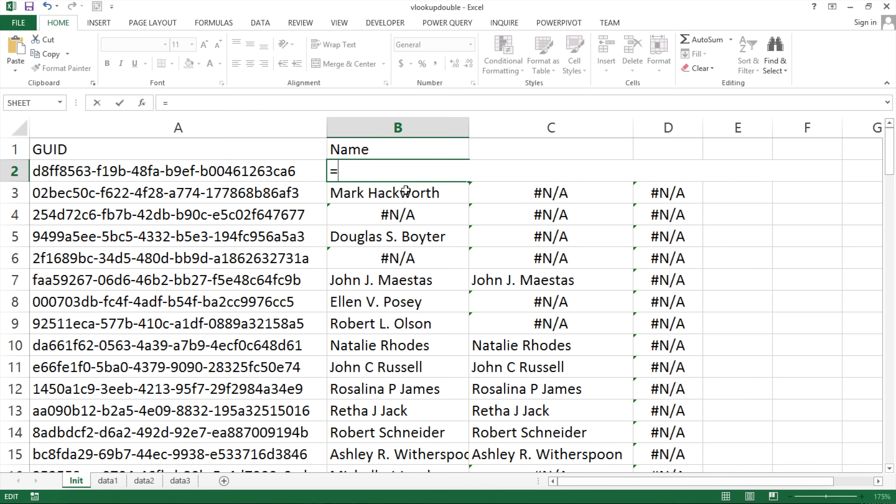
Wrap the copied expression in an outer IFERROR in B2, with 0 as the outer value_if_error.
type("ifer")
key("Tab")
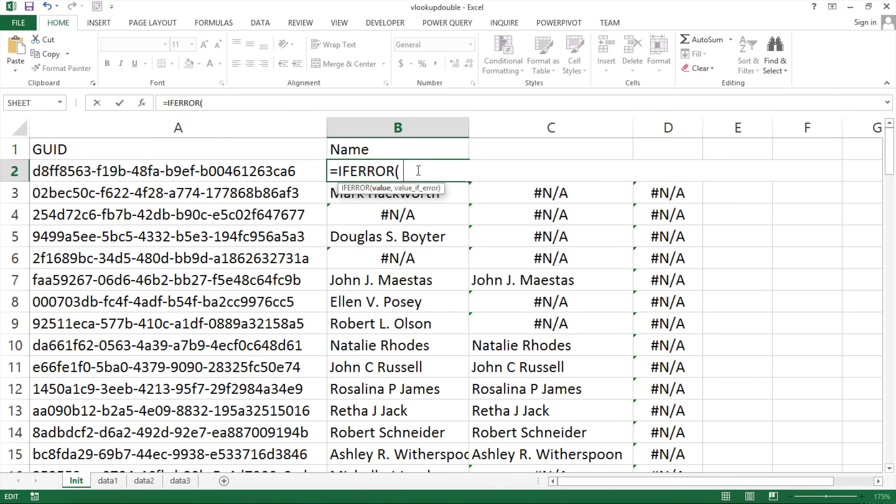
key("ctrl+v")
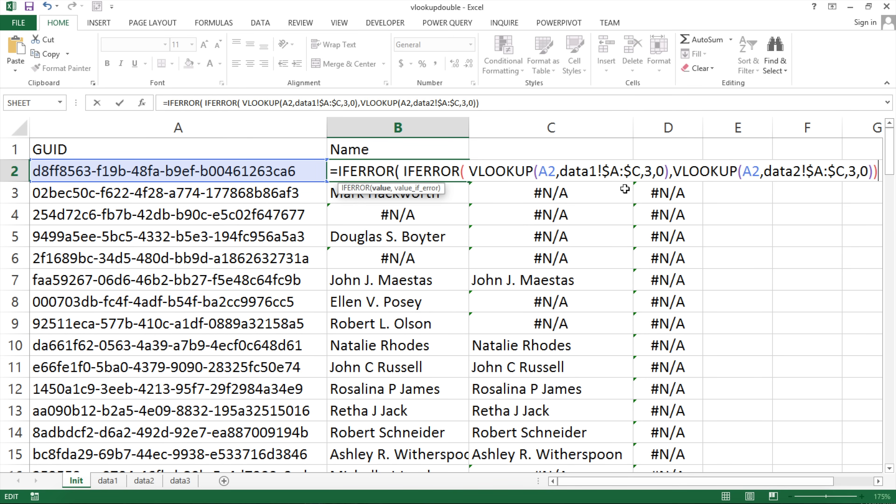
type(",")
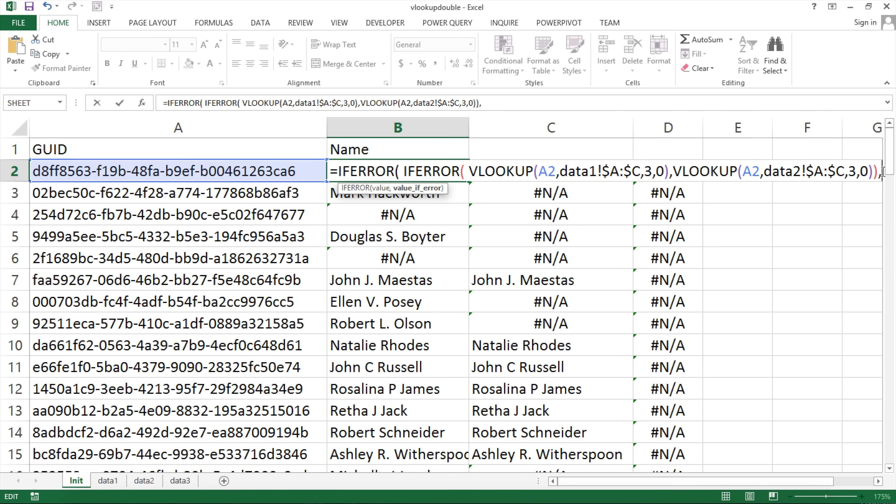
type("0")
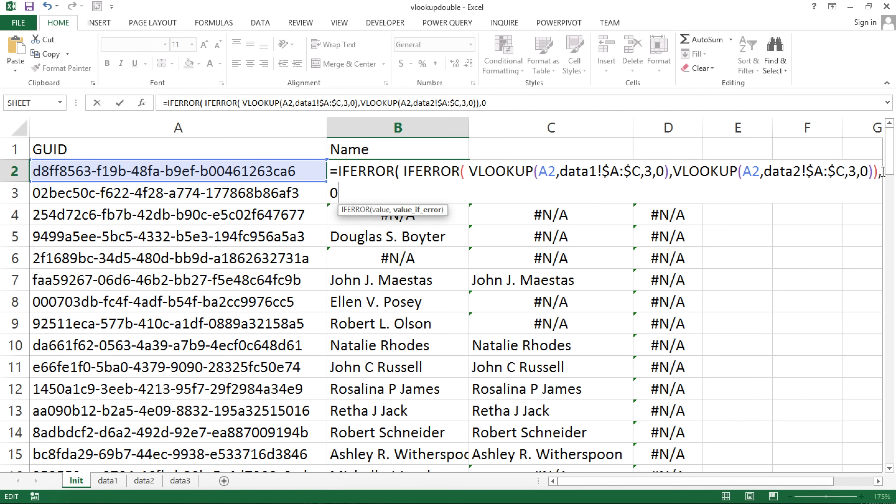
type(")")
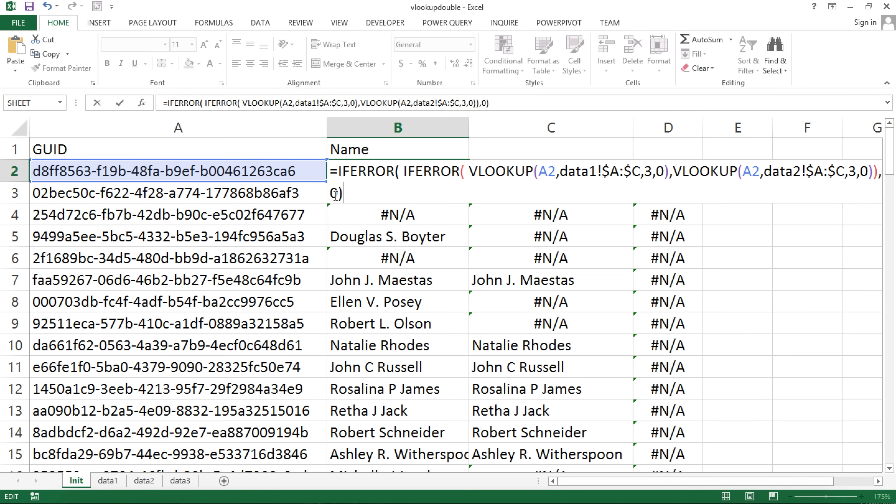
key("Return")
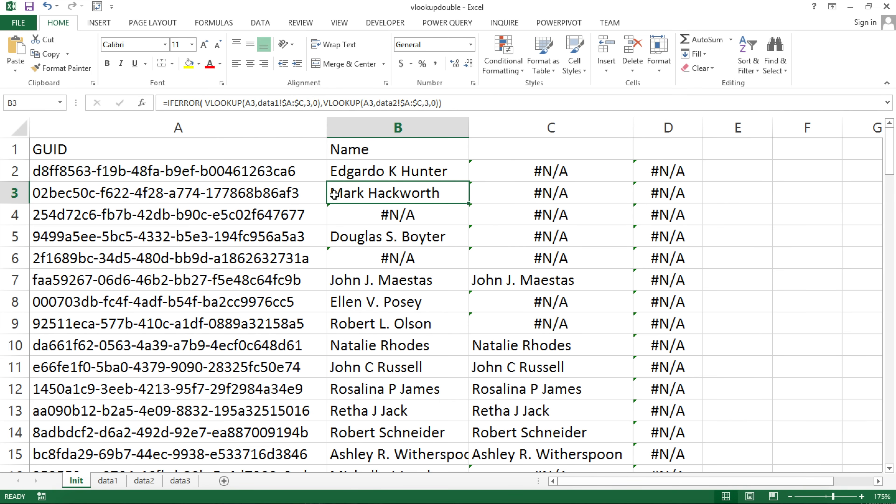
Copy the VLOOKUP expression for data3 from D2's formula without its equals sign, leaving D2 unchanged.
double_click(653, 170)
left_click_drag(644, 171, 893, 176)
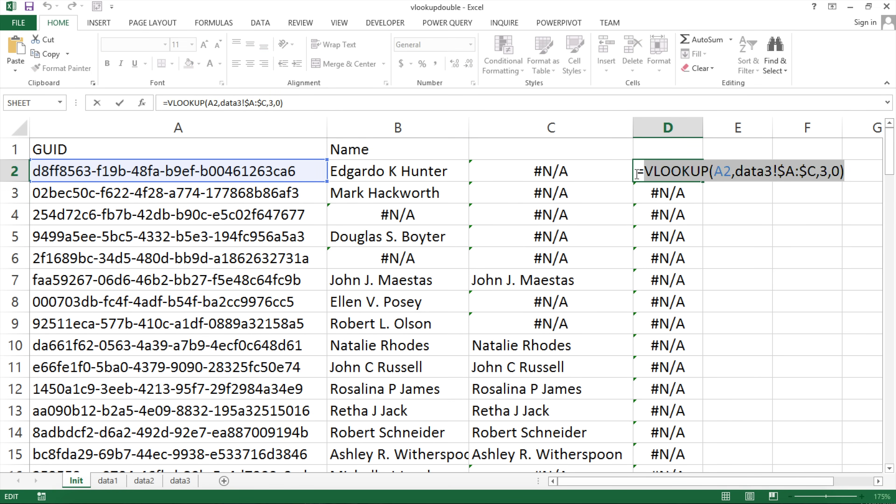
key("ctrl+c")
key("Escape")
Replace the 0 fallback in B2's outer IFERROR with the copied VLOOKUP(A2,data3!$A:$C,3,0).
double_click(395, 172)
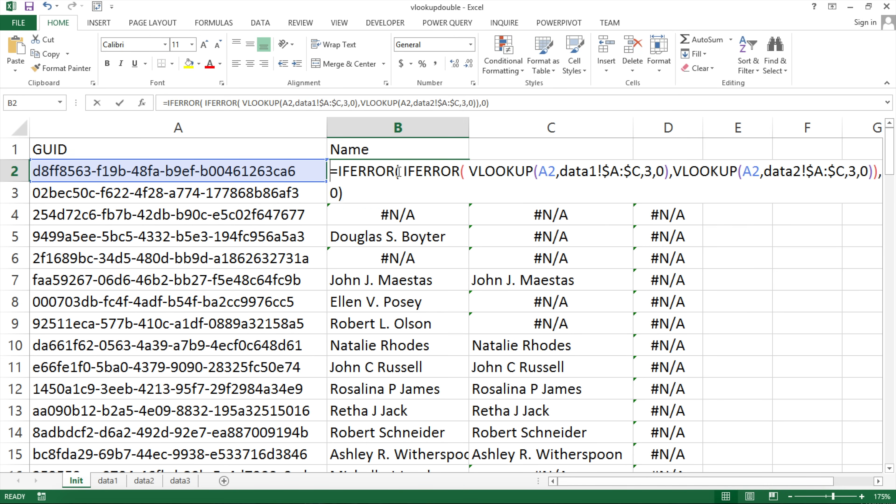
left_click(339, 193)
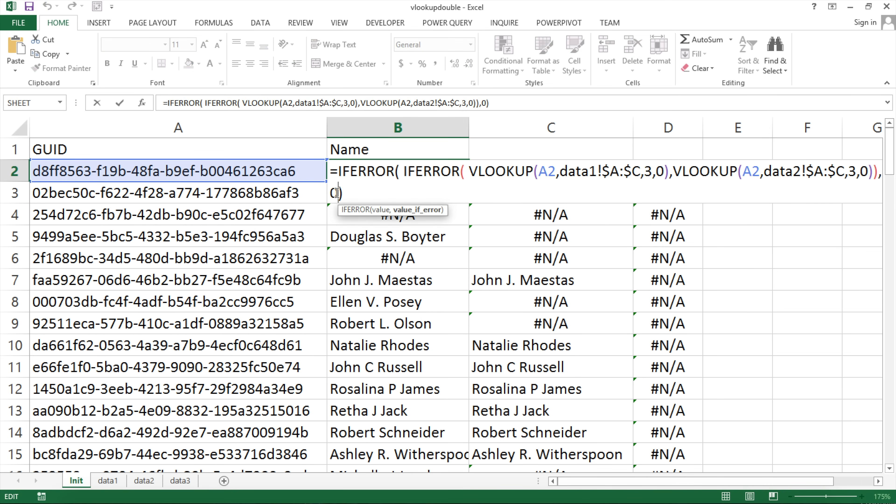
key("BackSpace")
key("ctrl+v")
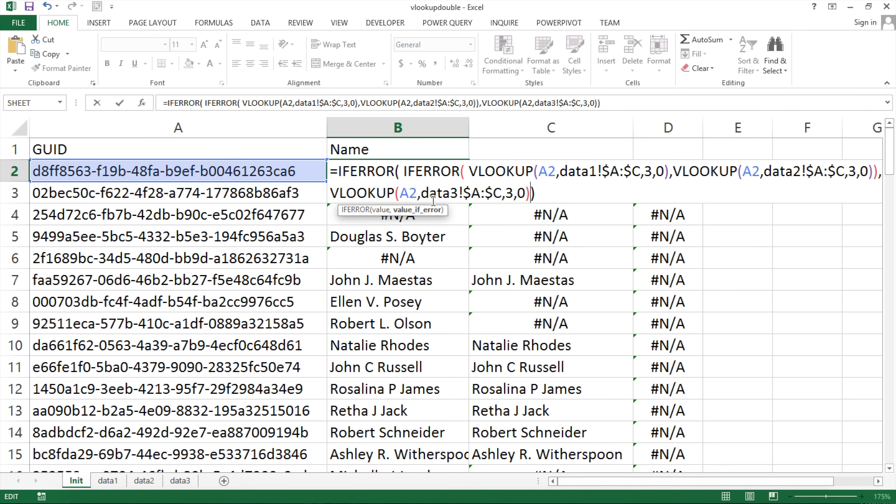
key("Return")
Fill the nested IFERROR formula from B2 down column B and check the copies in B4 and B6.
left_click(450, 170)
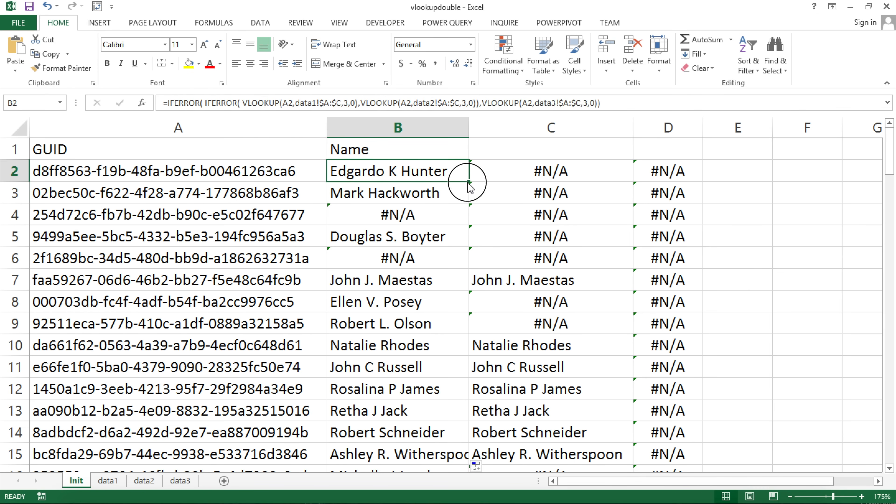
double_click(469, 182)
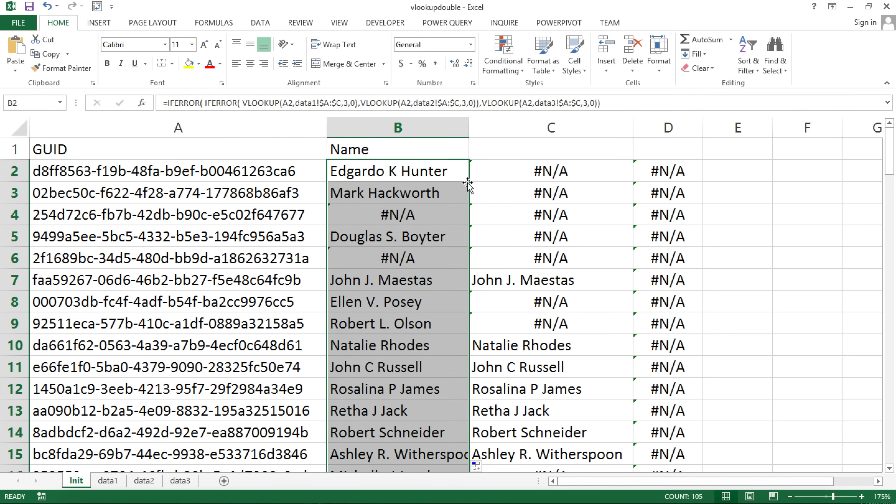
left_click(387, 216)
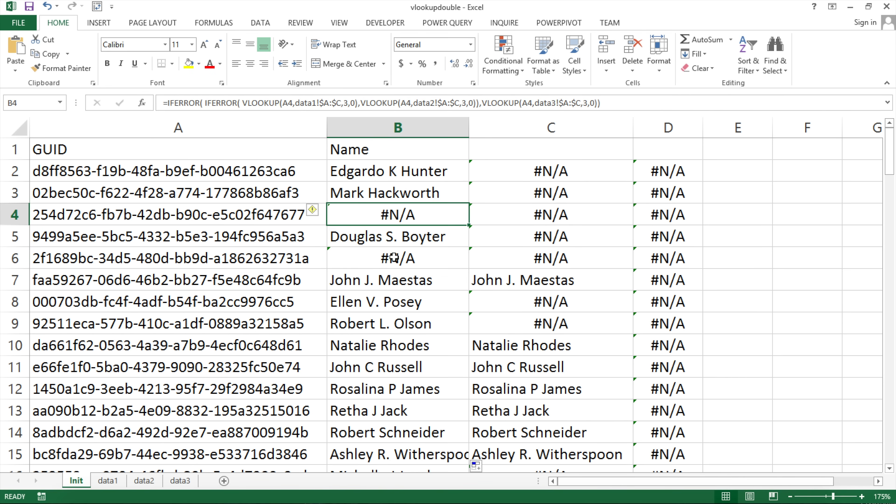
left_click(395, 259)
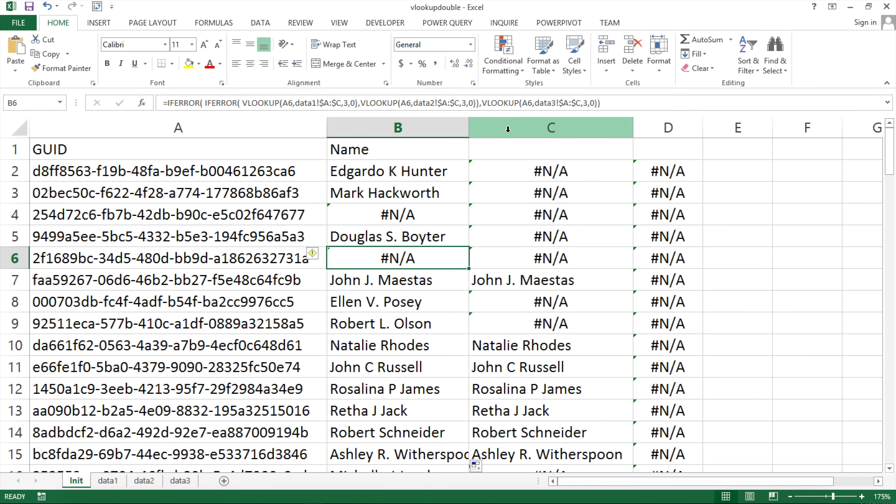
Review the names in column B through the rest of the list, checking the formulas in B7 and B38.
left_click(406, 277)
scroll(407, 279, "down", 3)
scroll(407, 277, "down", 8)
left_click(392, 236)
scroll(385, 282, "down", 7)
scroll(385, 284, "down", 5)
scroll(384, 298, "up", 20)
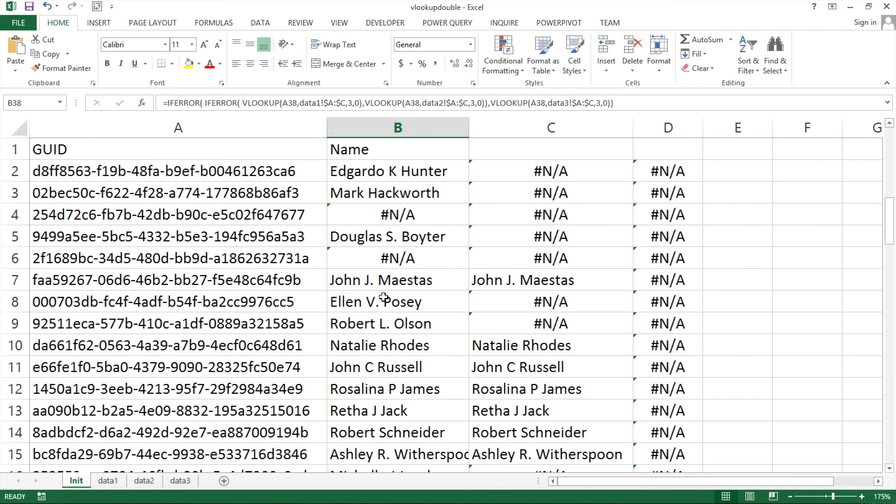
Delete helper columns C and D from the Init sheet and review the remaining names in column B to the end of the list.
left_click_drag(551, 126, 683, 120)
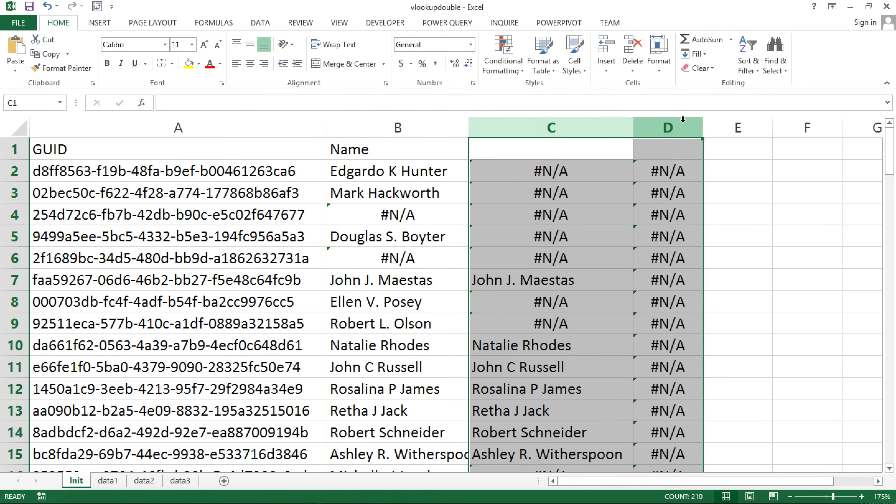
right_click(670, 126)
left_click(714, 230)
left_click(412, 171)
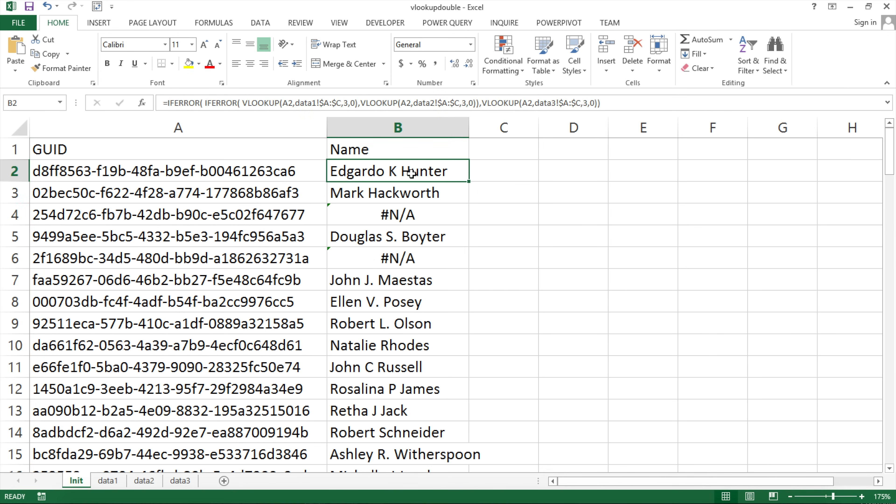
scroll(373, 236, "down", 1)
scroll(373, 236, "down", 20)
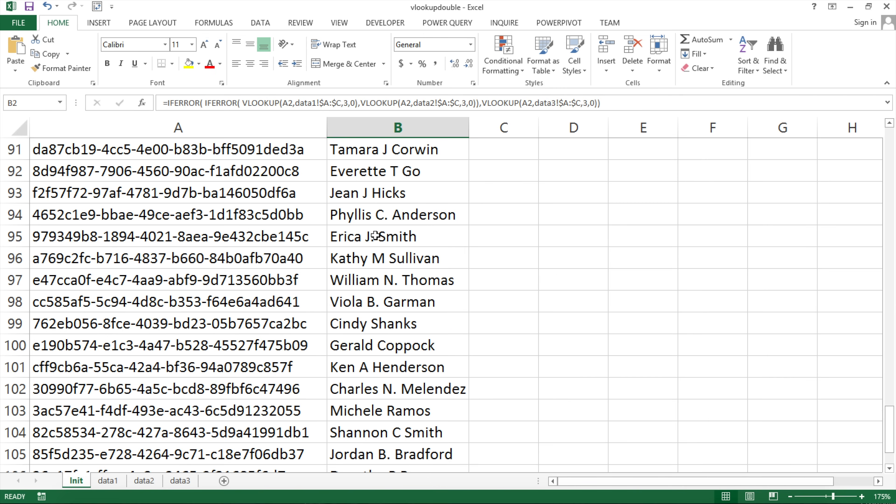
scroll(376, 236, "up", 9)
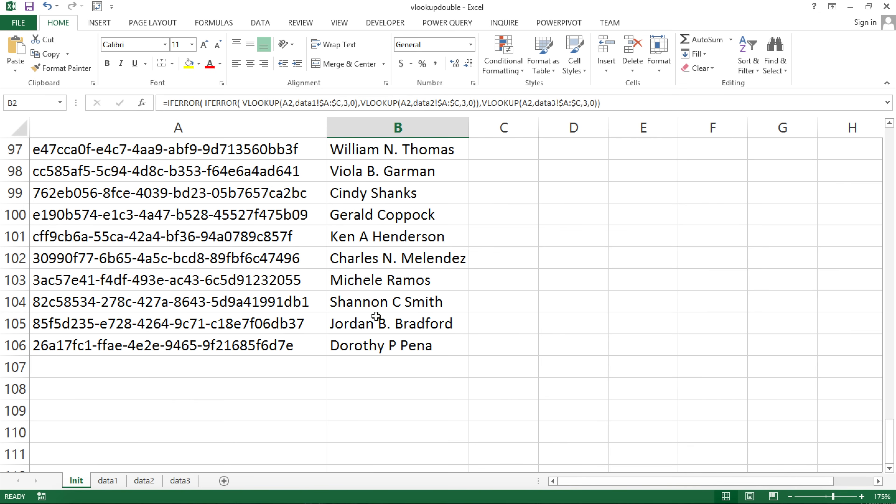
scroll(375, 303, "up", 20)
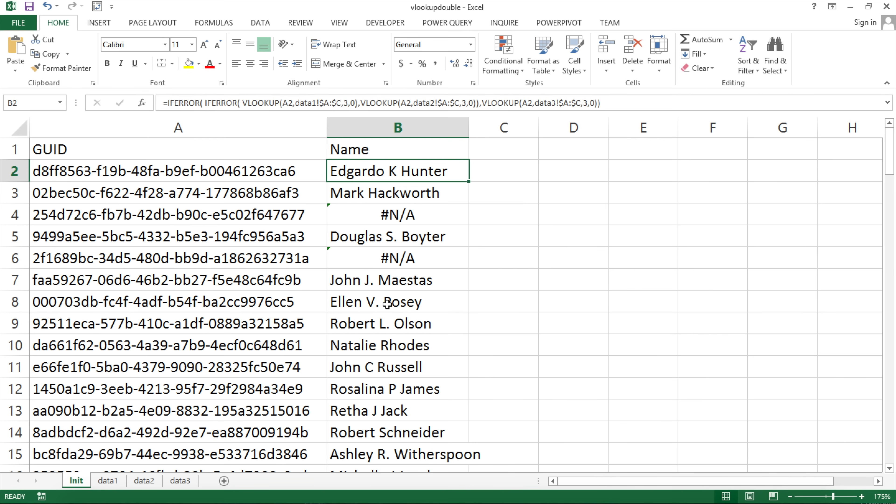
Wrap B2's existing nested formula in another IFERROR that returns "No Match" when none of the three lookups succeeds.
left_click(402, 211)
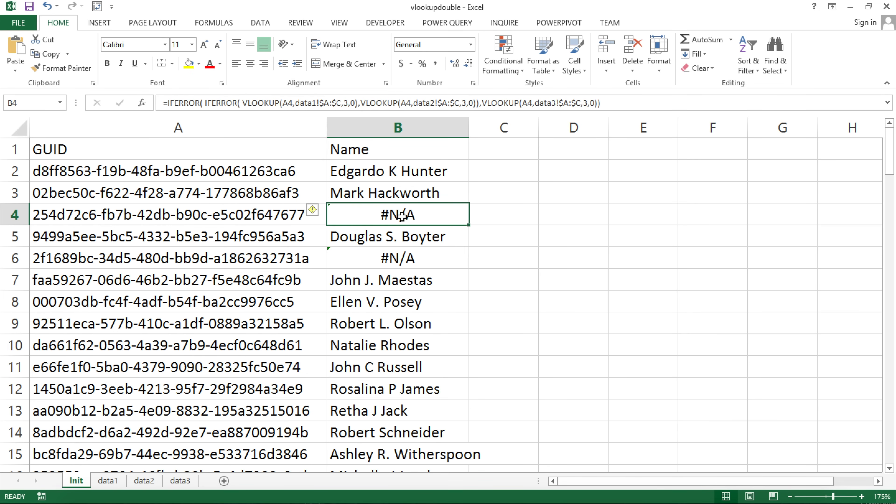
double_click(400, 172)
left_click_drag(333, 172, 537, 193)
key("ctrl+c")
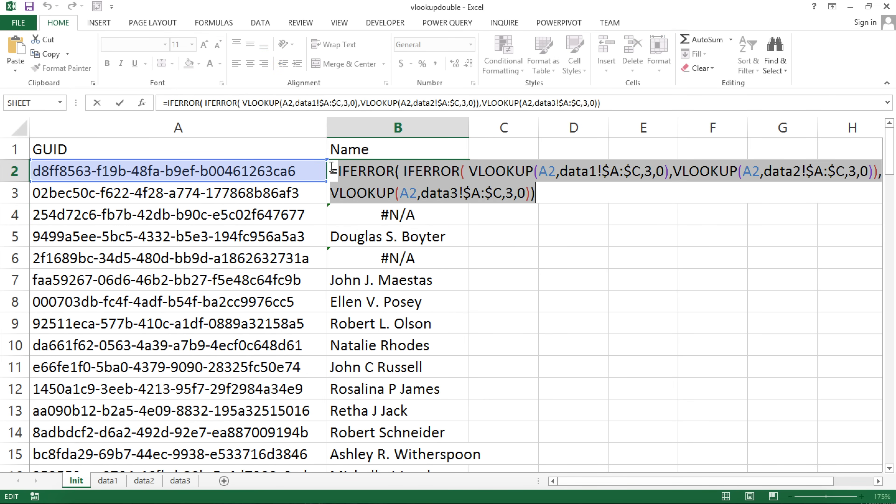
key("Delete")
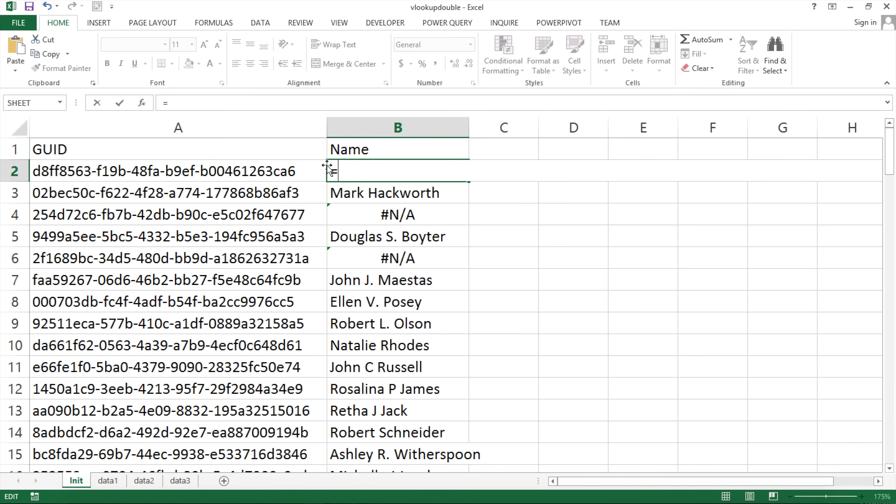
type("IFER")
key("Tab")
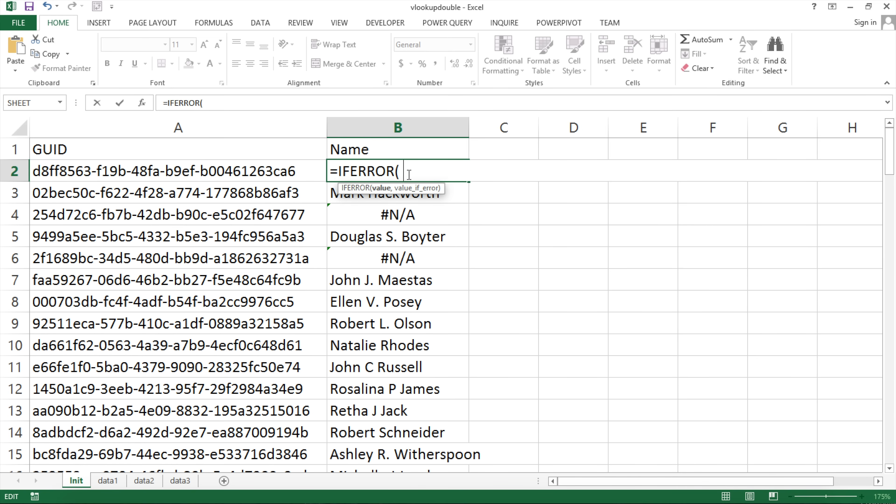
key("ctrl+v")
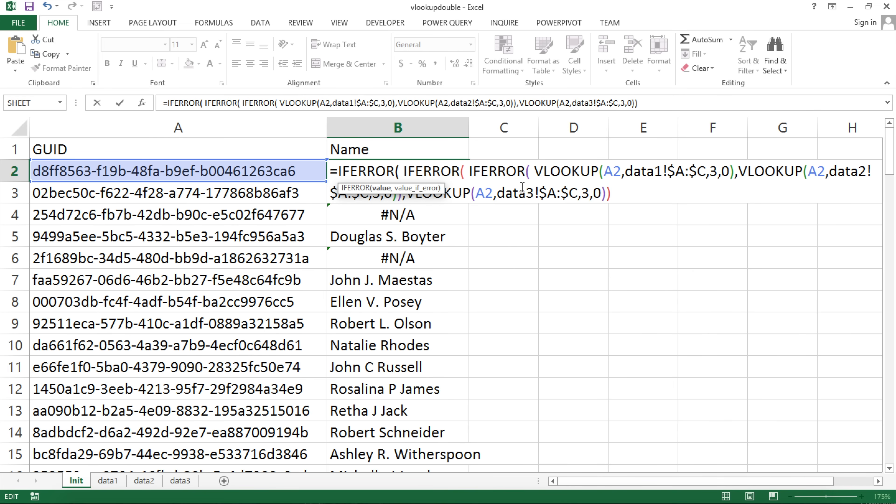
type(",")
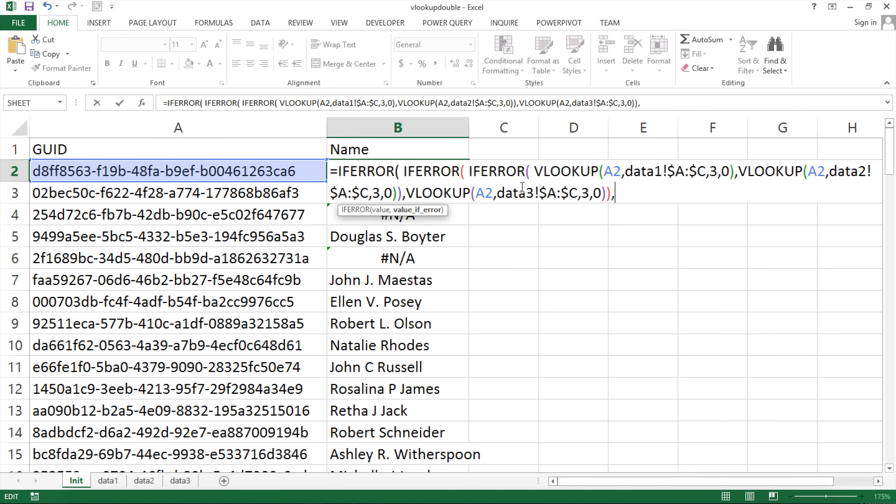
type("\"No Match\")")
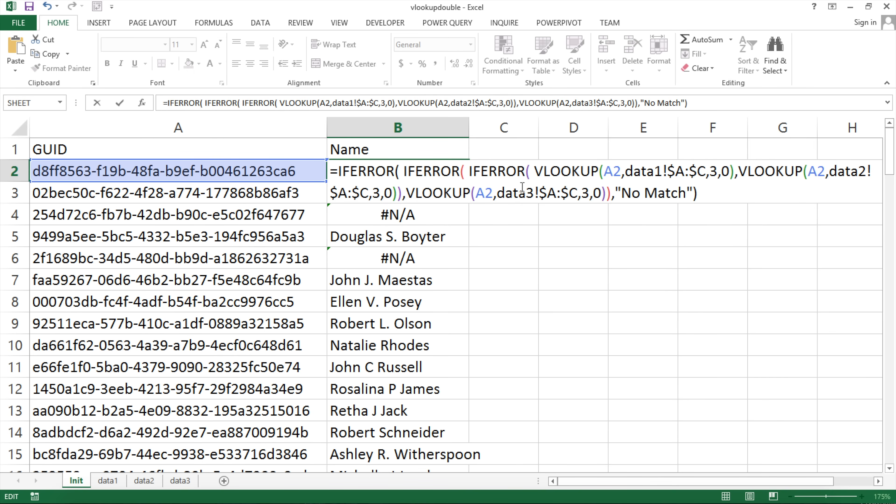
key("Return")
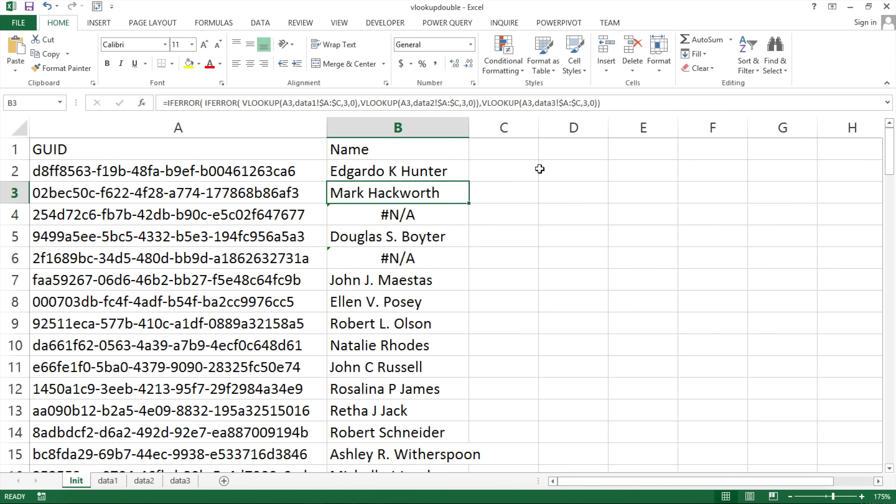
Fill the extended IFERROR formula from B2 down column B and autofit the column's width to the names.
left_click(463, 171)
double_click(468, 183)
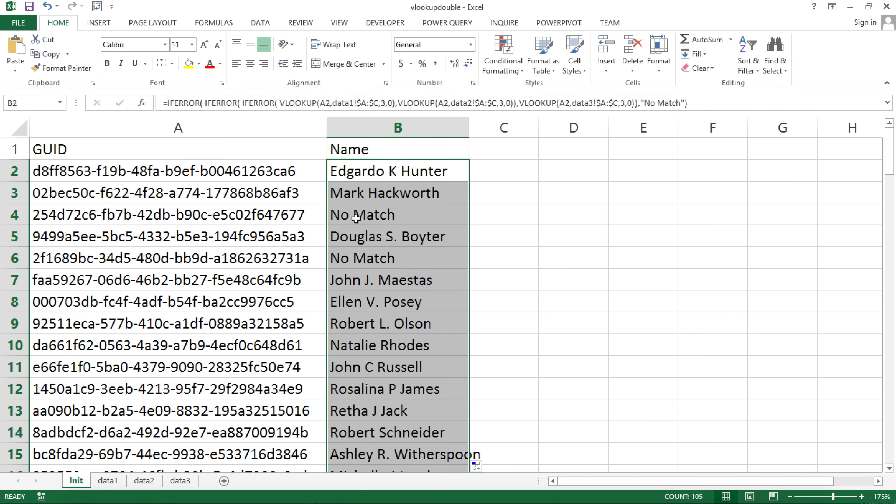
left_click(372, 213)
double_click(379, 261)
scroll(379, 259, "down", 5)
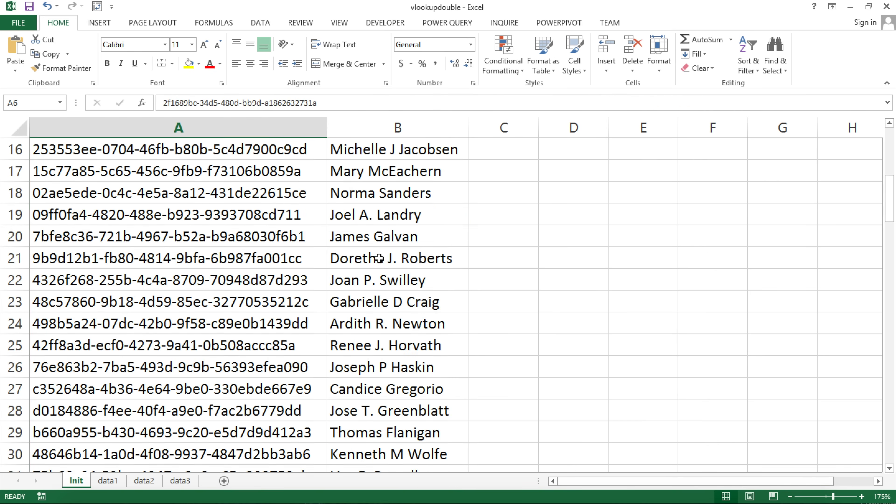
scroll(380, 259, "up", 5)
double_click(469, 128)
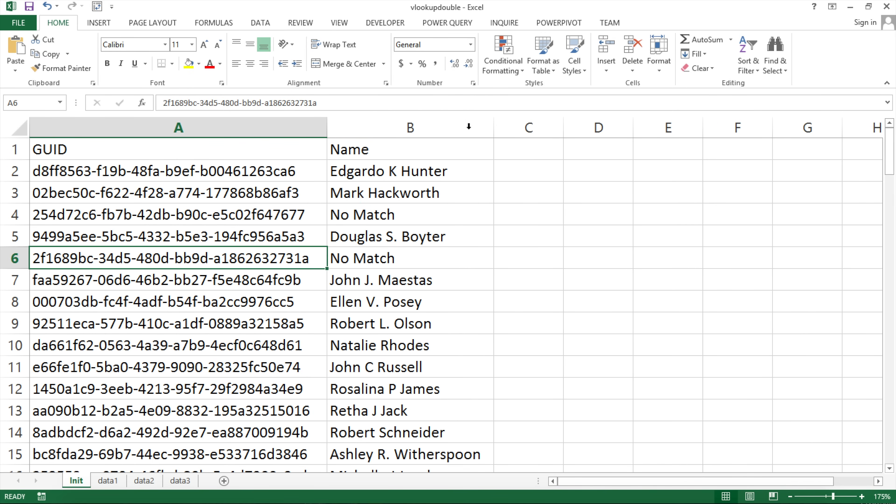
Examine the structure of the triple IFERROR formula in B2 without changing it.
left_click(419, 182)
double_click(419, 182)
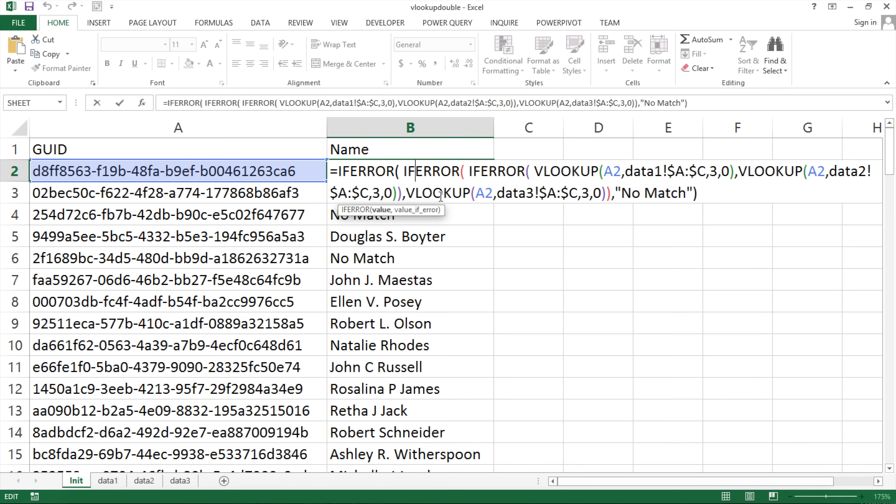
key("Return")
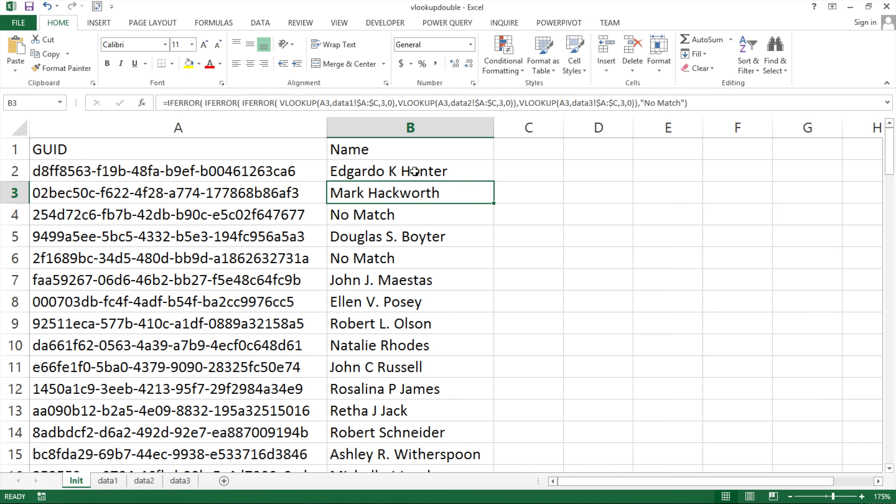
Undo the edits back to the plain =VLOOKUP(A2,data1!$A:$C,3,0) in B2, with the separate lookups in columns C and D restored.
left_click(414, 171)
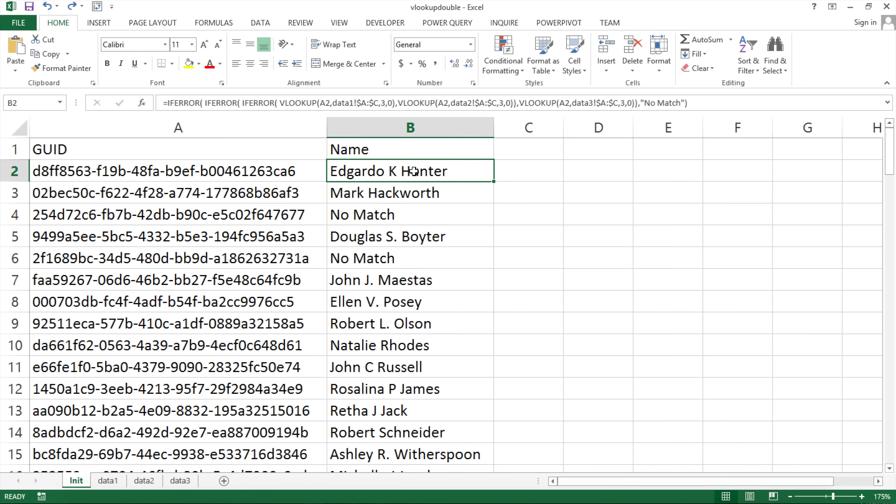
key("ctrl+z")
key("ctrl+z")
key("ctrl+z")
key("ctrl+z")
key("ctrl+z")
key("ctrl+z")
key("ctrl+z")
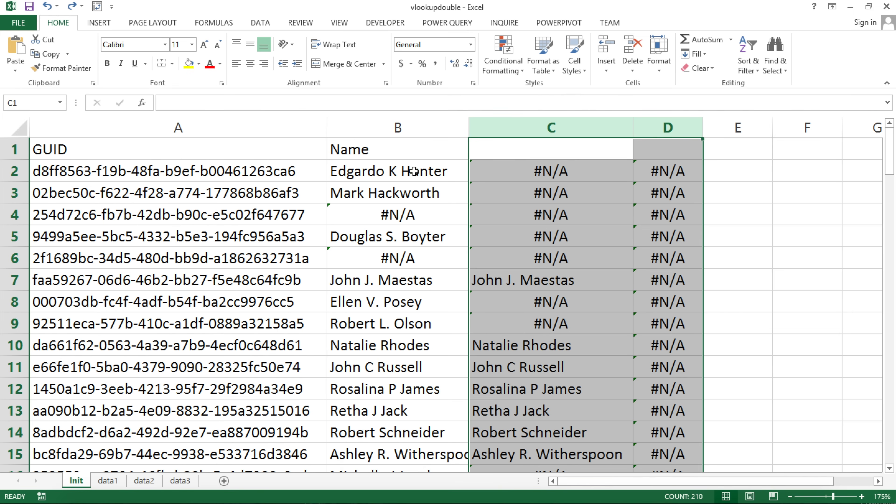
key("ctrl+z")
key("ctrl+z")
key("ctrl+z")
key("ctrl+z")
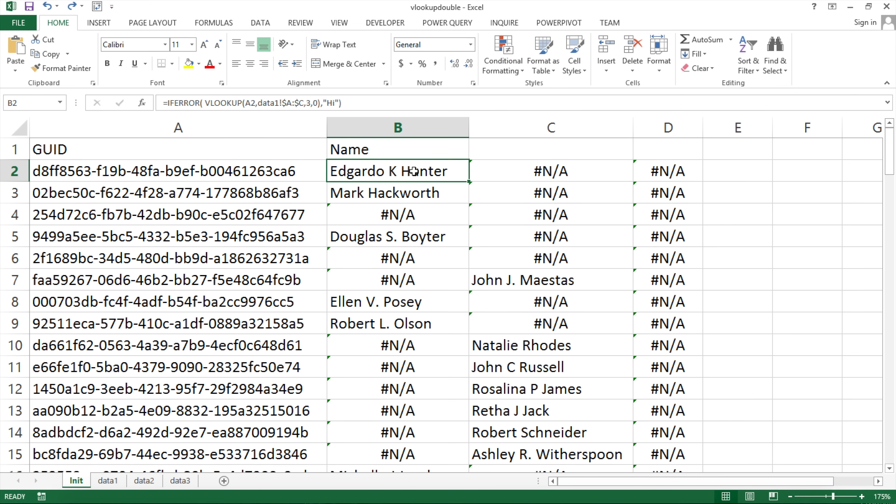
key("ctrl+z")
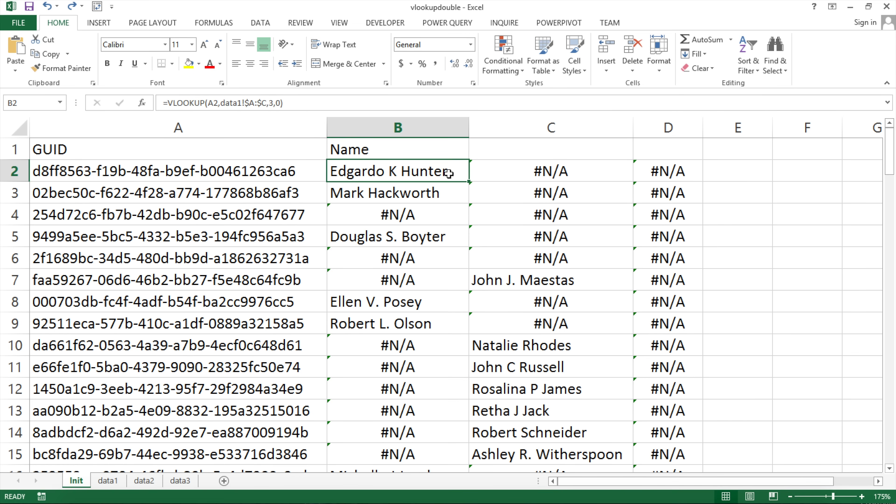
Check the separate VLOOKUP formulas in B2, C2 and D2, leaving each one unchanged.
double_click(425, 172)
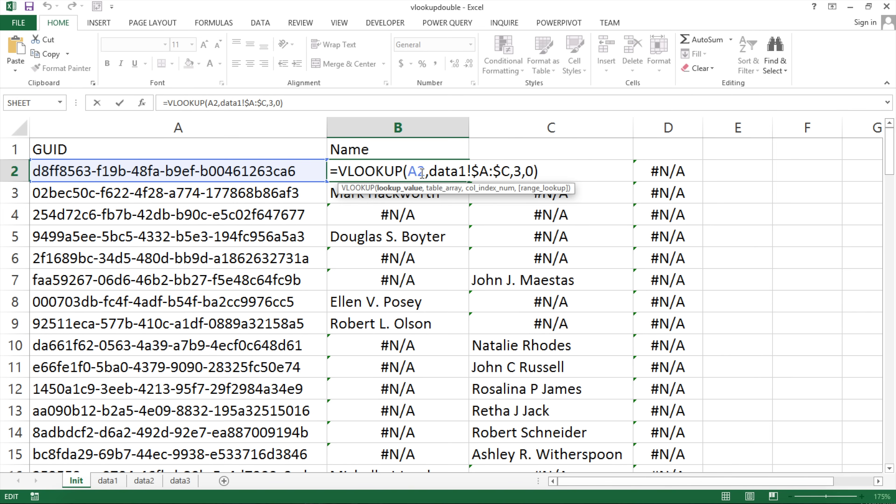
key("Return")
double_click(538, 172)
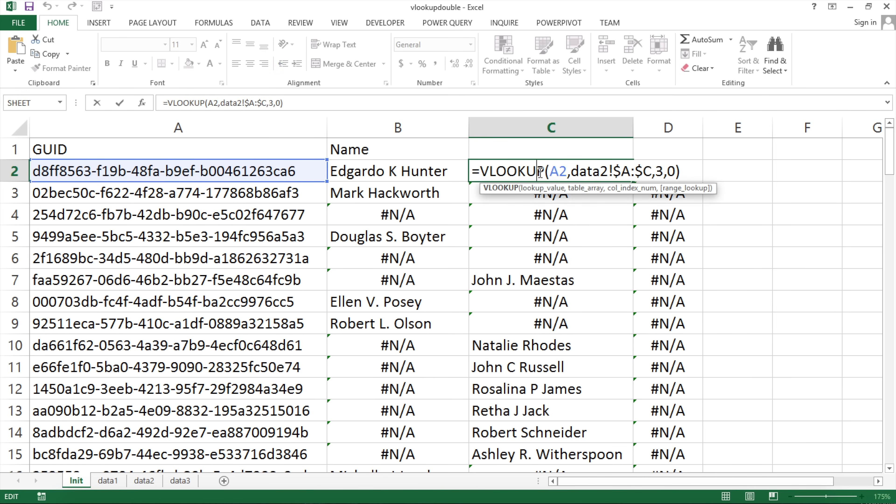
key("Return")
double_click(682, 173)
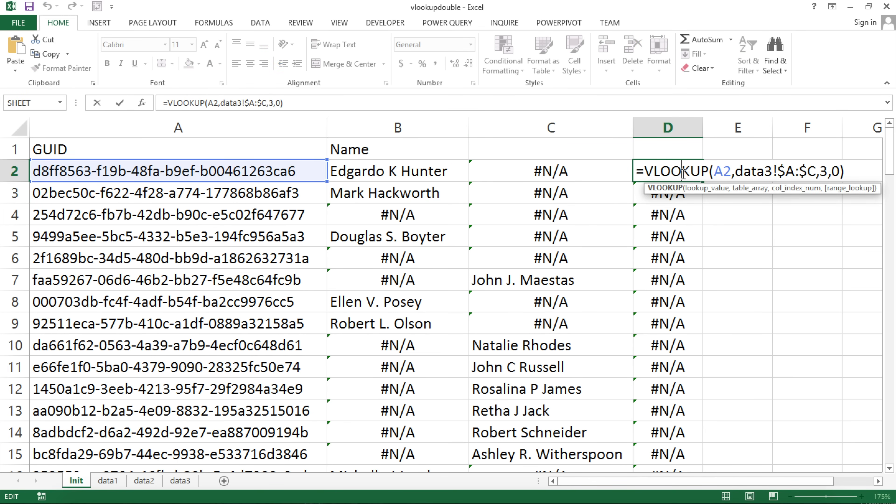
key("Return")
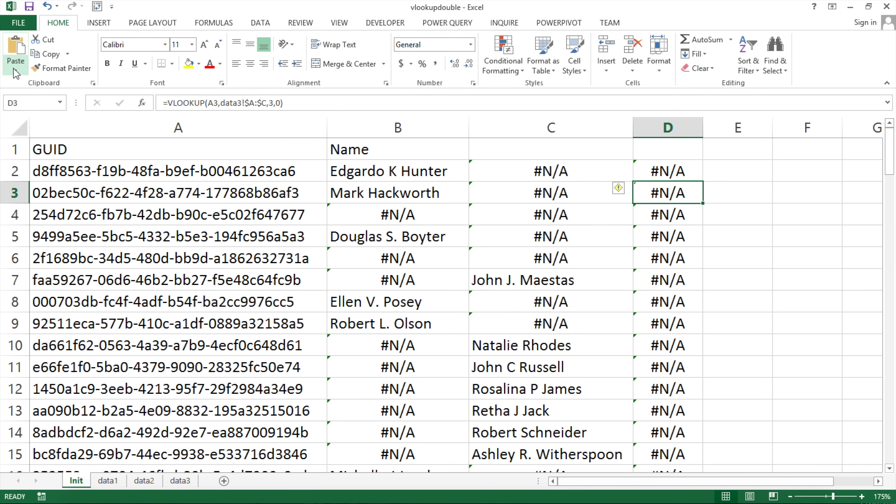
Empty the Office Clipboard and collect B2's VLOOKUP(A2,data1!$A:$C,3,0) in it without the equals sign, leaving B2 unchanged.
left_click(93, 84)
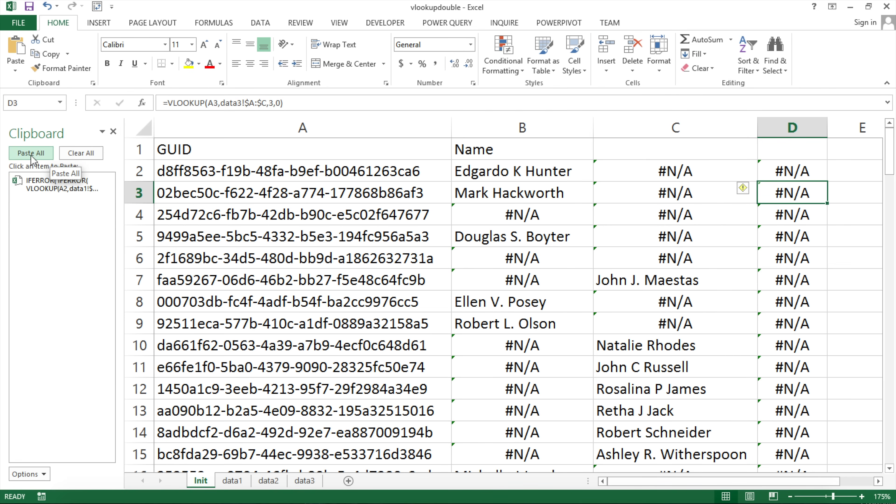
left_click(81, 153)
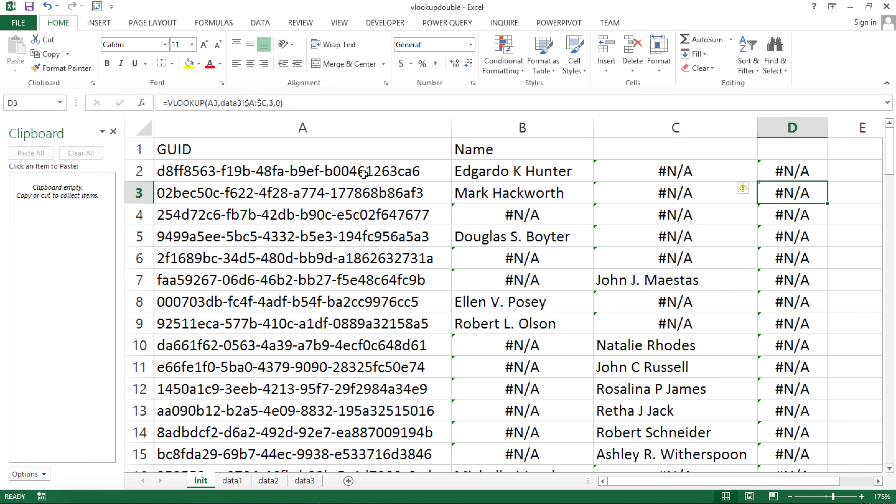
left_click(474, 173)
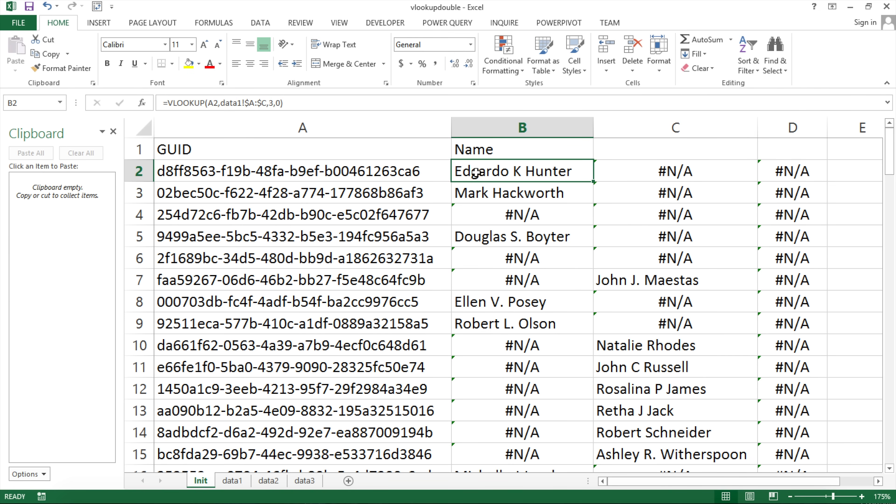
double_click(474, 173)
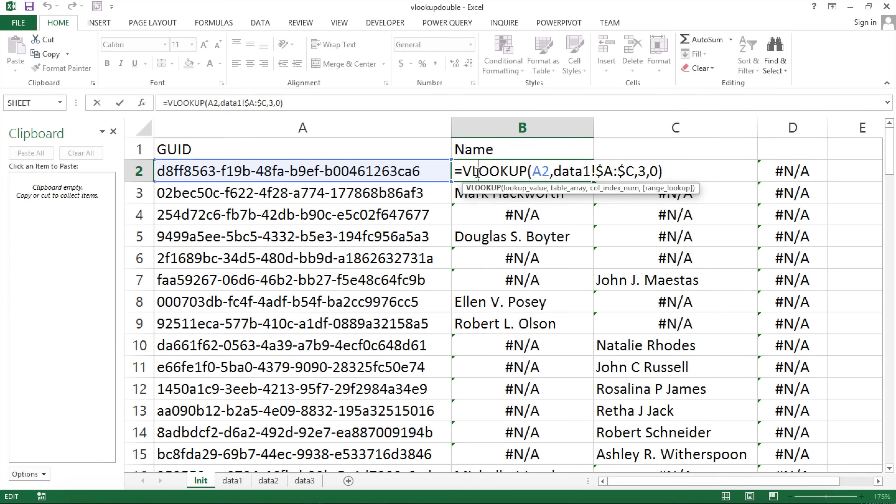
left_click(465, 171)
left_click_drag(465, 171, 691, 164)
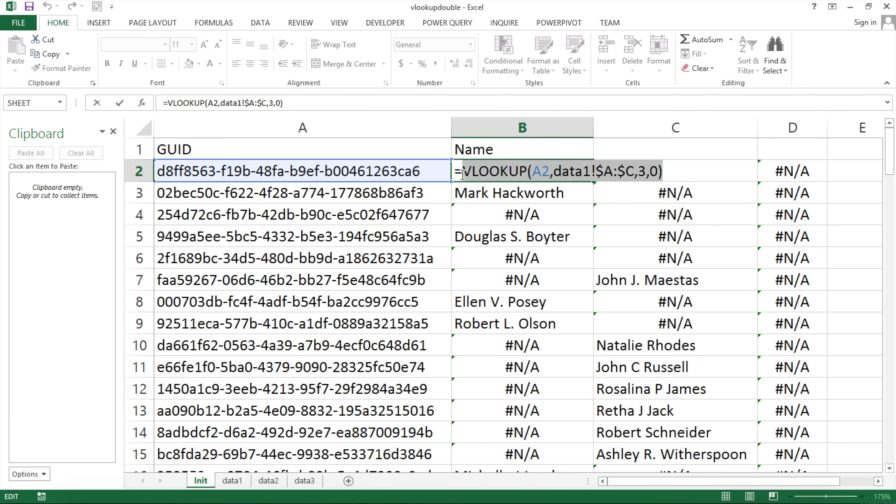
key("ctrl+c")
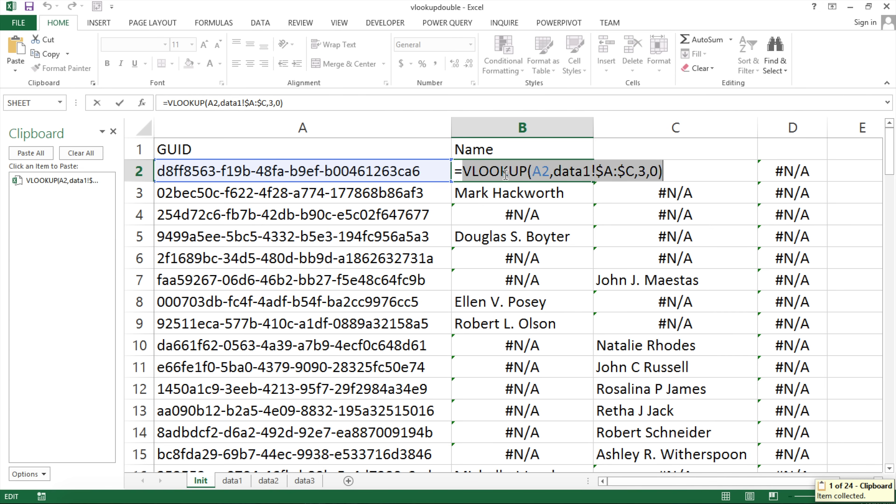
key("ctrl+Return")
Copy VLOOKUP(A2,data2!$A:$C,3,0) from C2 without its equals sign as another Office Clipboard item.
double_click(615, 175)
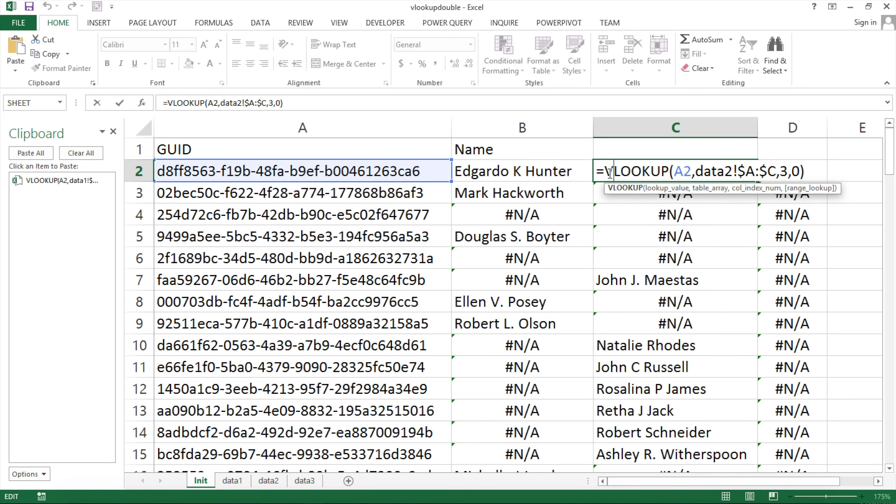
left_click(642, 173)
left_click_drag(642, 173, 801, 178)
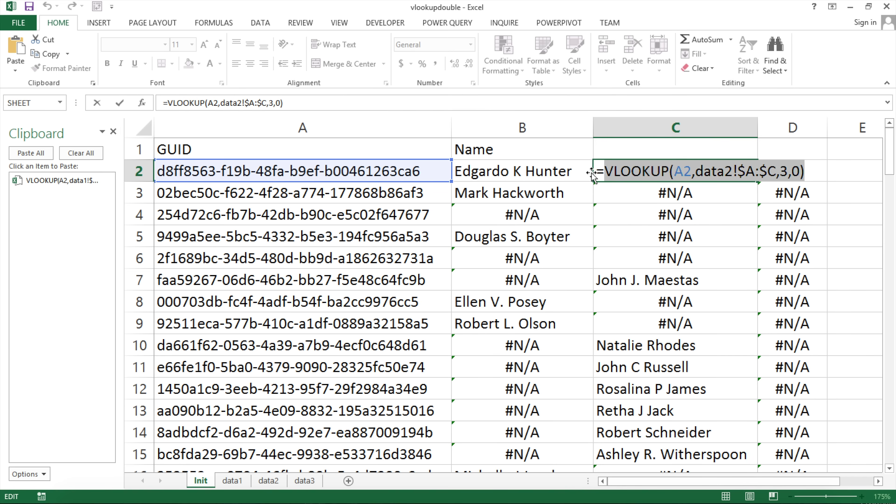
key("ctrl+c")
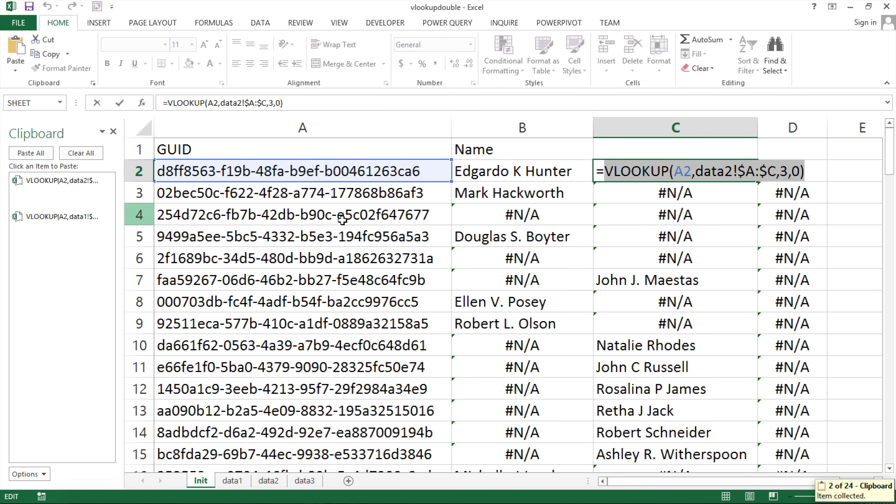
Copy VLOOKUP(A2,data3!$A:$C,3,0) from D2 without its equals sign as another Office Clipboard item, leaving D2 unchanged.
key("Escape")
double_click(782, 173)
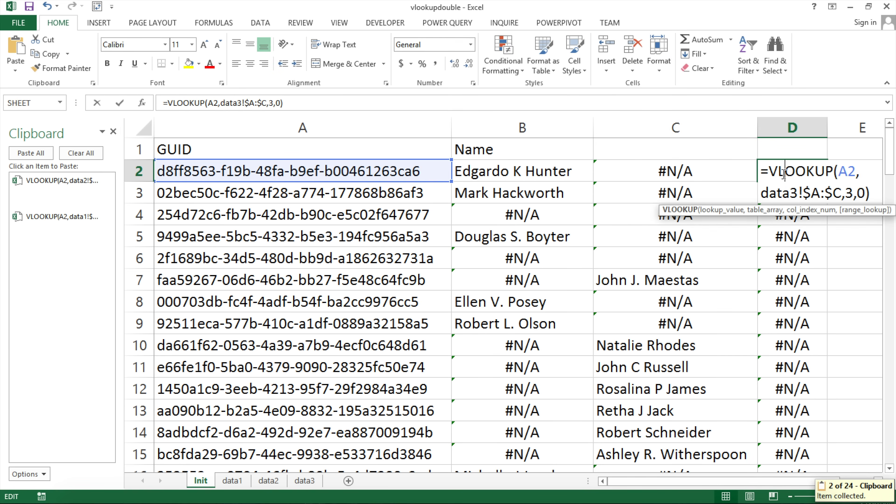
left_click_drag(768, 171, 870, 193)
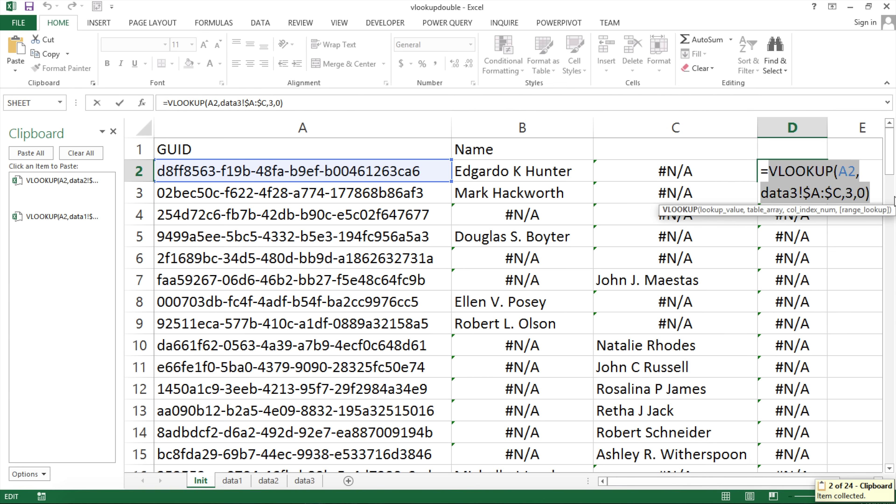
key("ctrl+c")
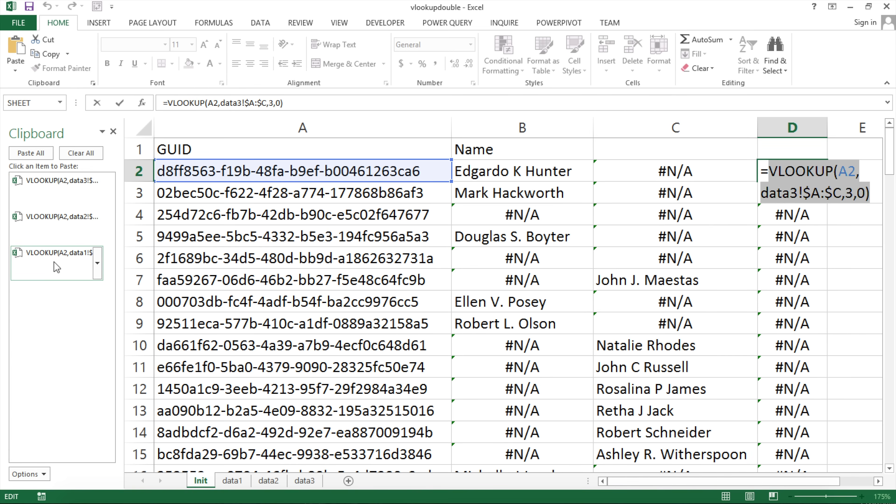
key("Escape")
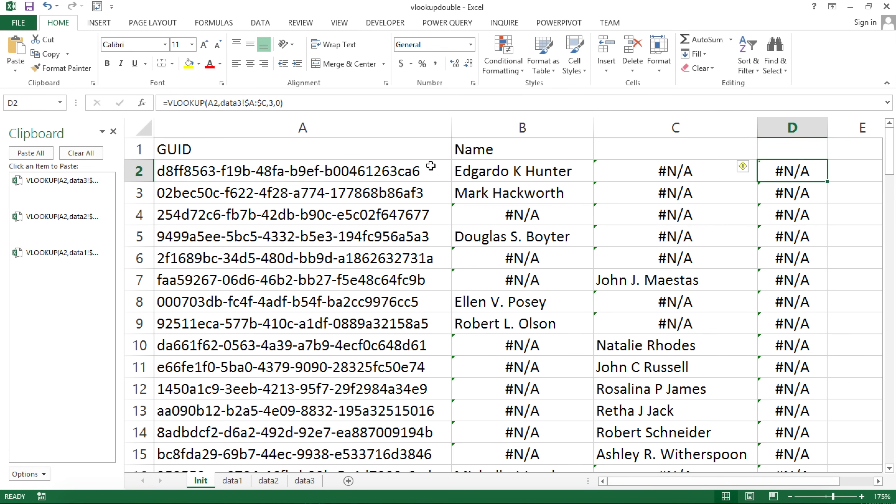
Replace B2's formula with =IFERROR(VLOOKUP(A2,data3!$A:$C,3,0),VLOOKUP(A2,data2!$A:$C,3,0)), inserting the data3 and data2 lookups from the Office Clipboard.
left_click(496, 173)
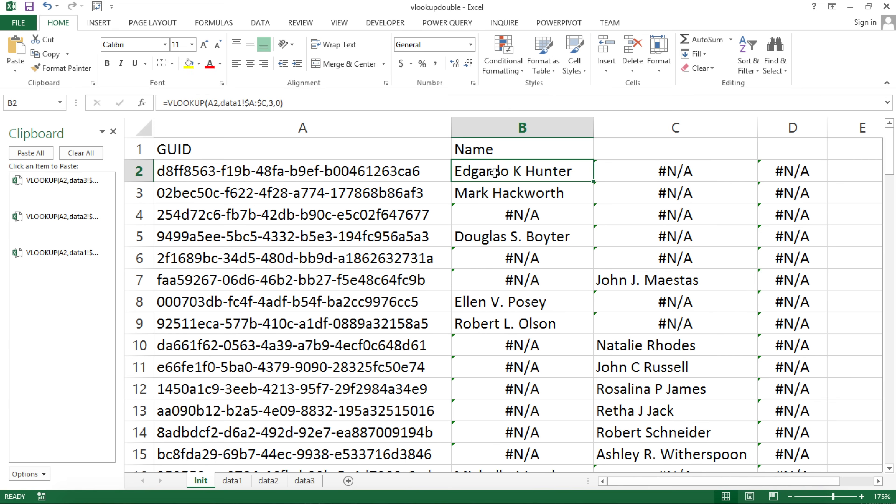
type("=if")
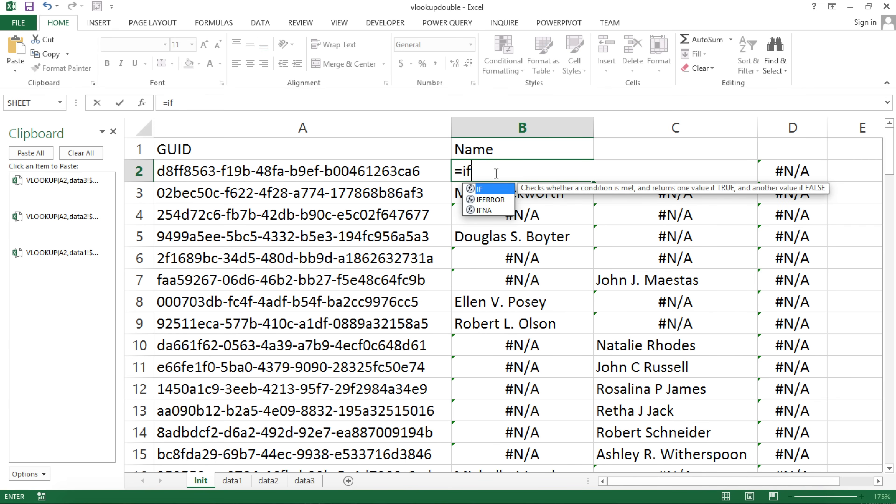
key("Down")
key("Tab")
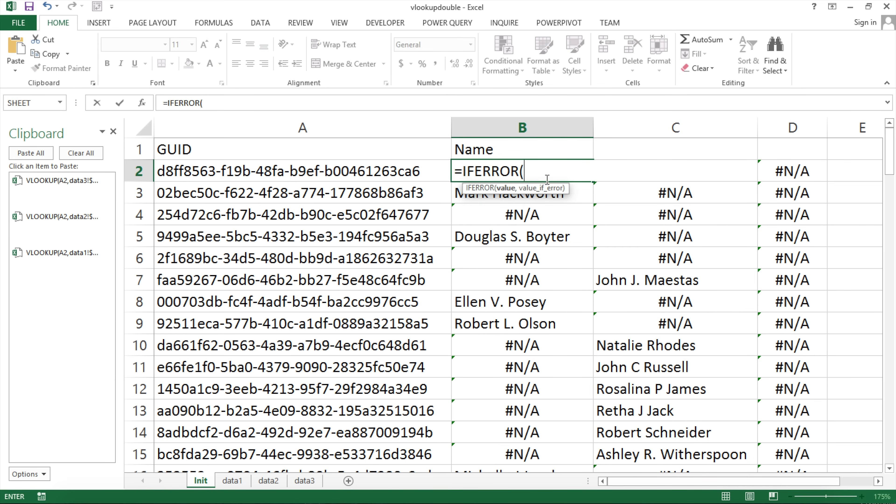
left_click(45, 184)
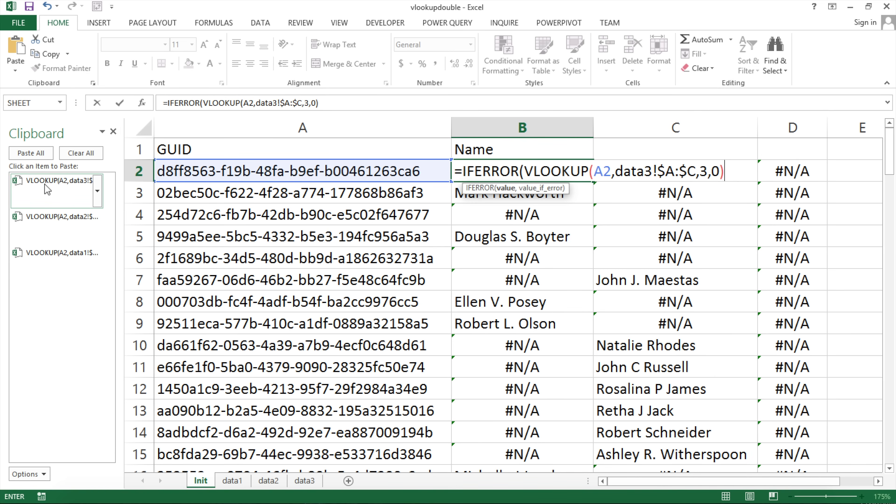
type(",")
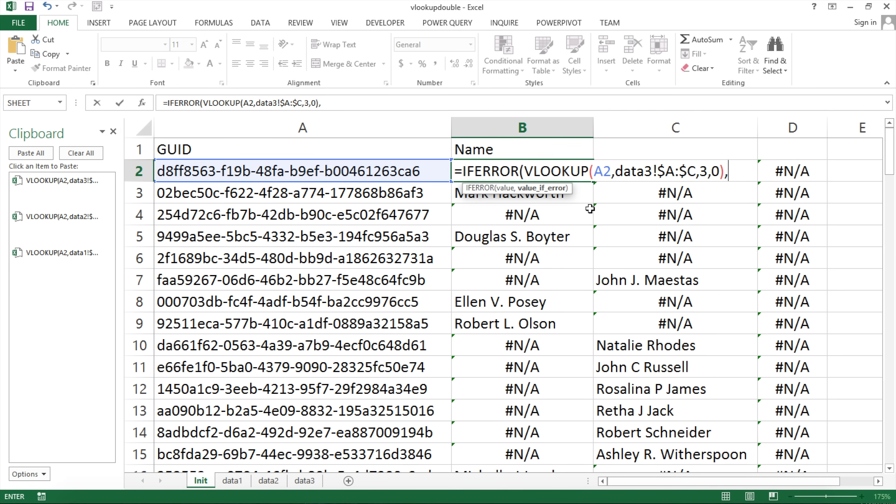
left_click(48, 220)
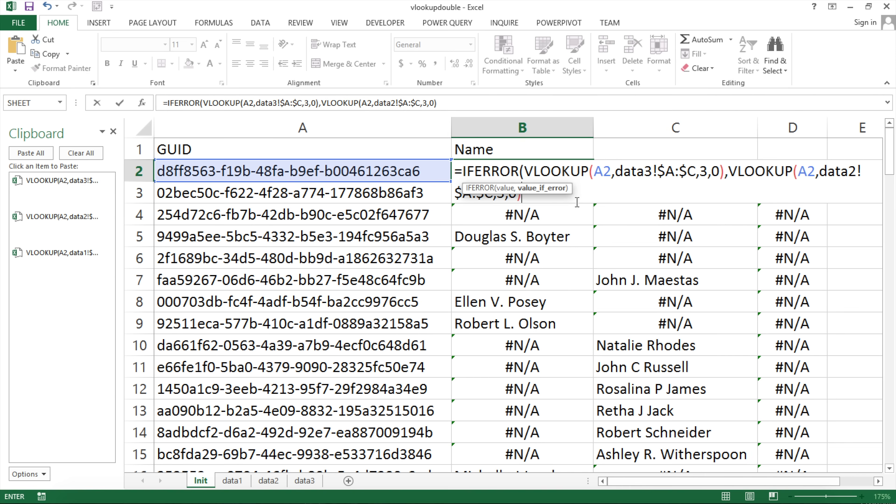
left_click_drag(567, 189, 557, 239)
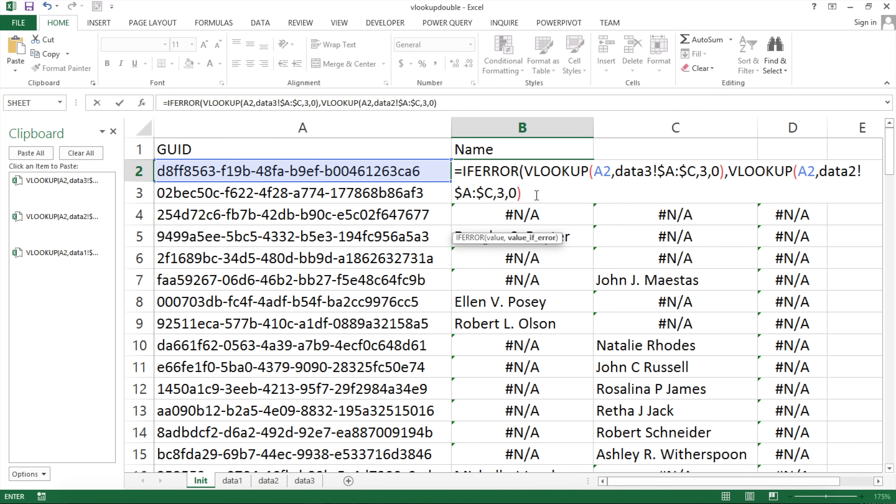
key("Return")
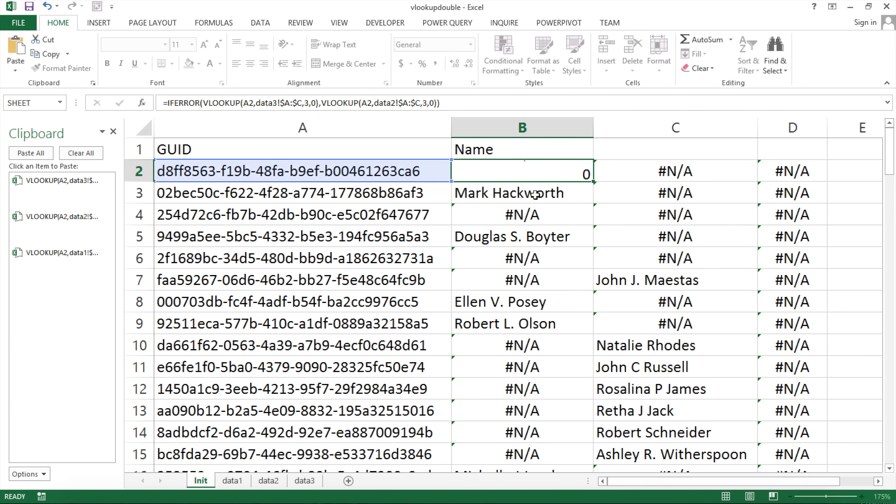
Cut the whole IFERROR expression out of B2 into the Office Clipboard, keeping only the equals sign in the cell.
double_click(474, 170)
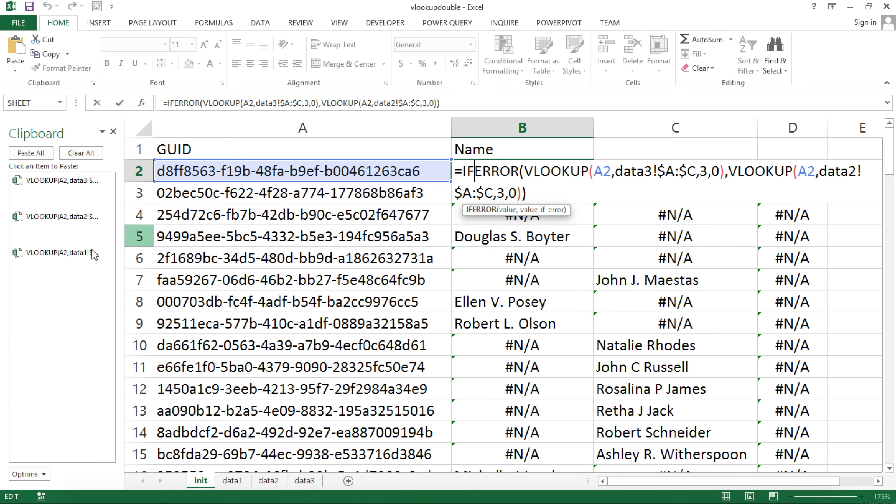
left_click_drag(541, 190, 528, 175)
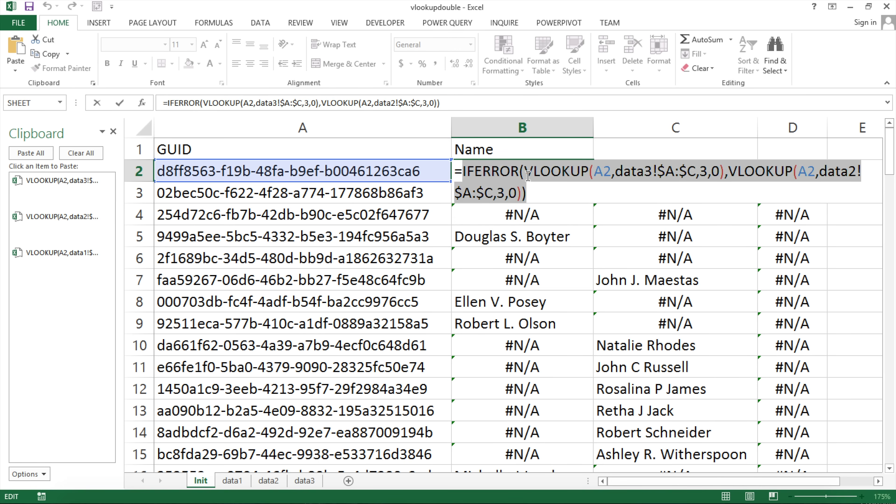
key("ctrl+x")
mouse_move(66, 190)
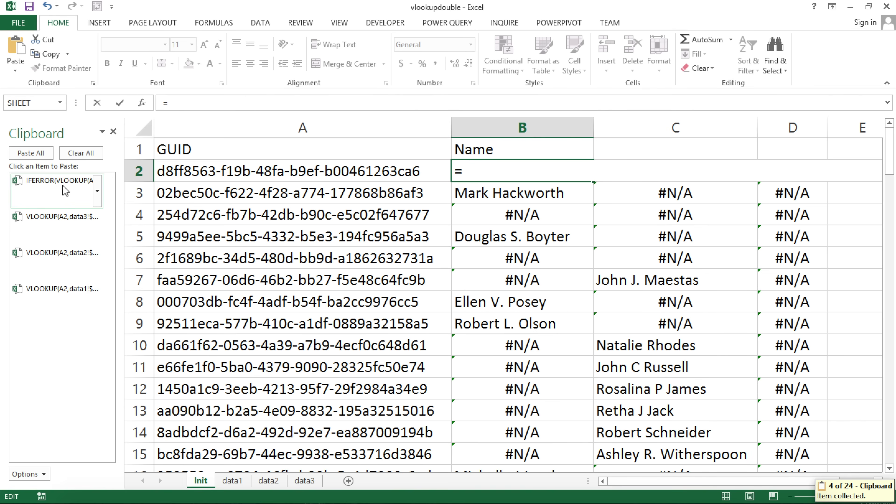
Complete B2 with an outer IFERROR whose value is the collected IFERROR expression and whose fallback is the collected VLOOKUP(A2,data1!$A:$C,3,0).
type("if")
key("Down")
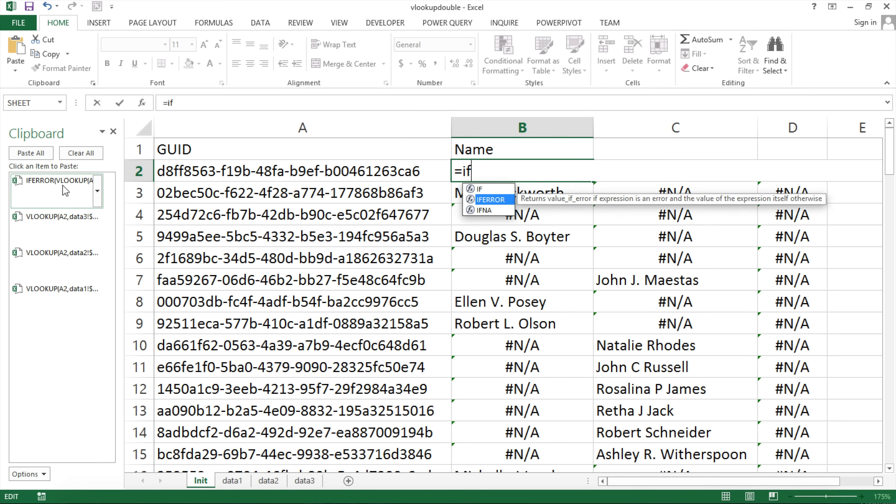
key("Tab")
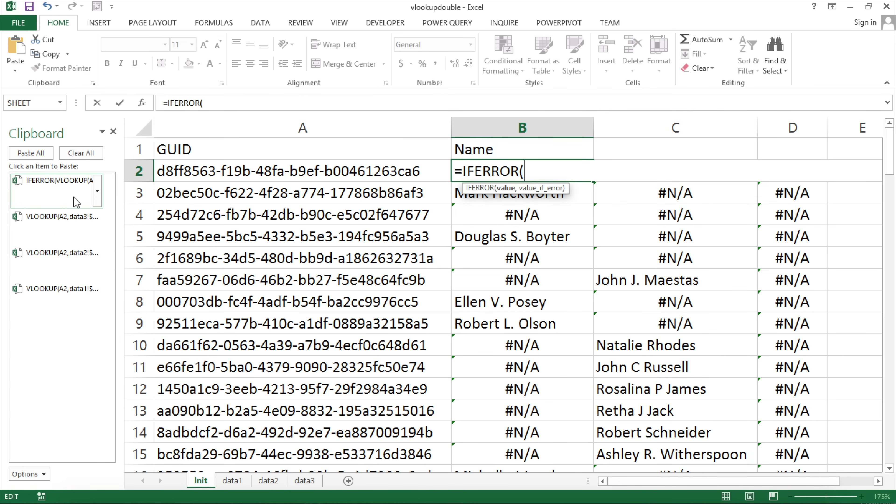
left_click(41, 189)
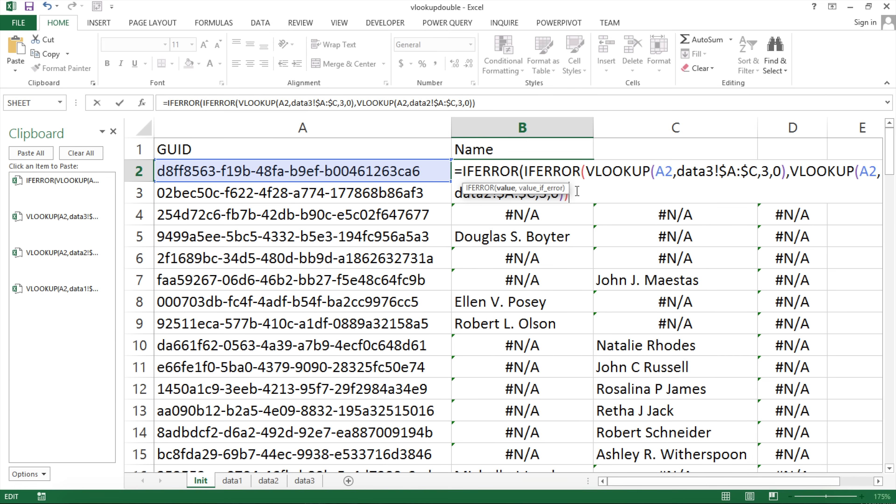
type(",")
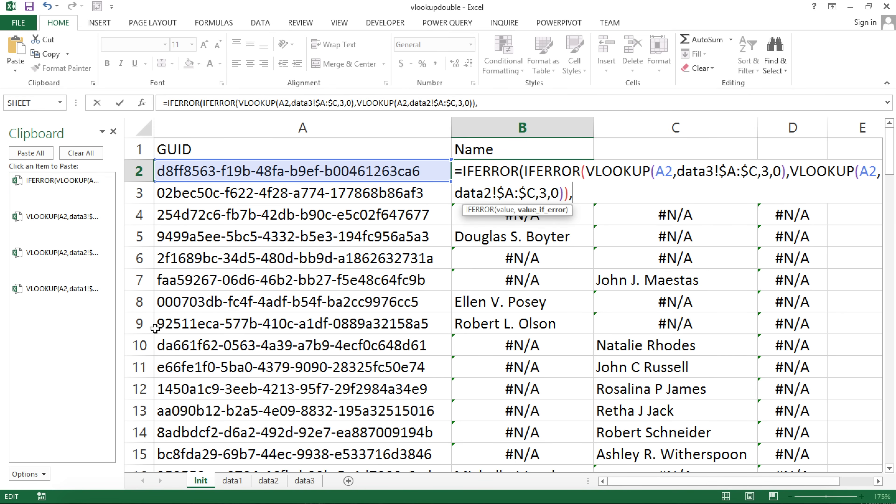
left_click(50, 296)
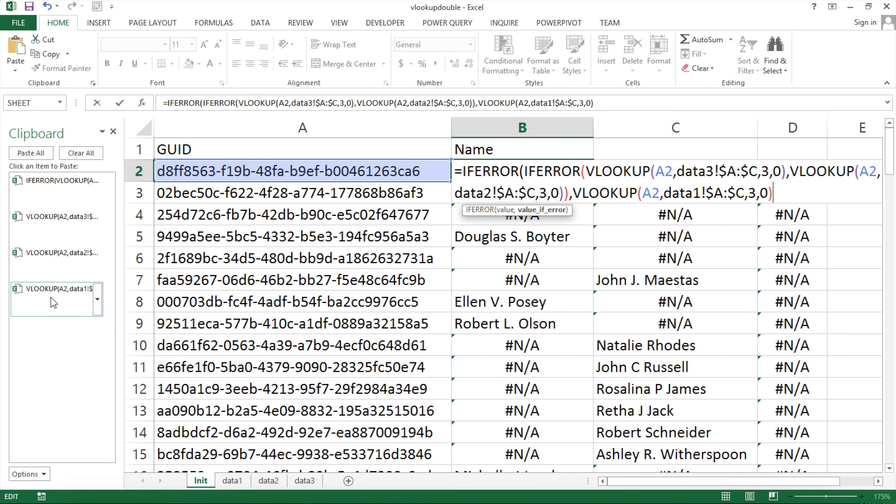
type(")")
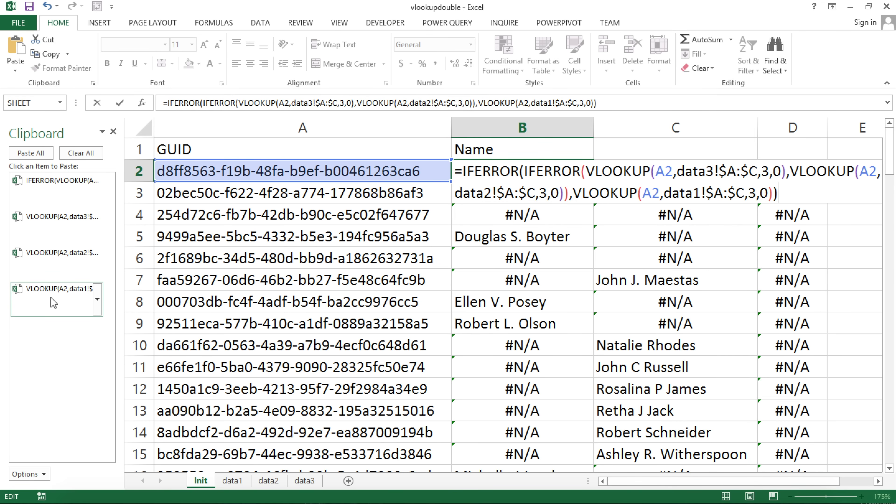
key("Return")
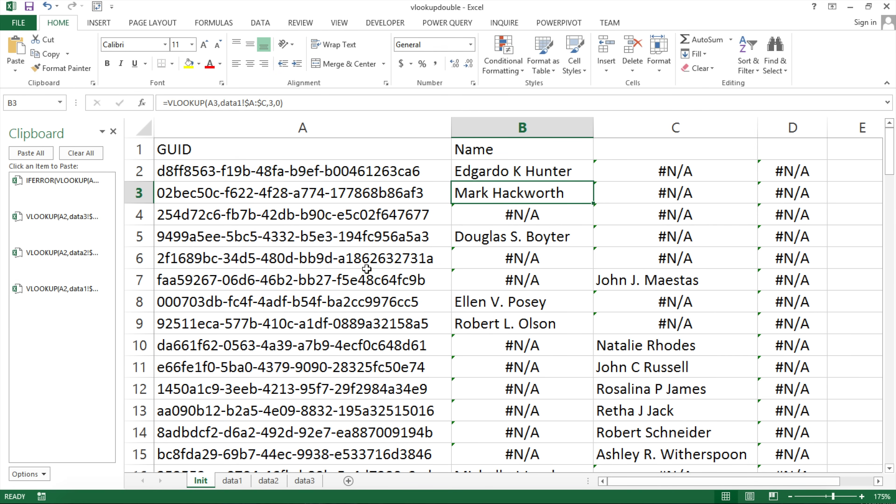
Fill the nested IFERROR formula from B2 down the whole Name column and review the filled rows.
left_click(569, 172)
double_click(594, 180)
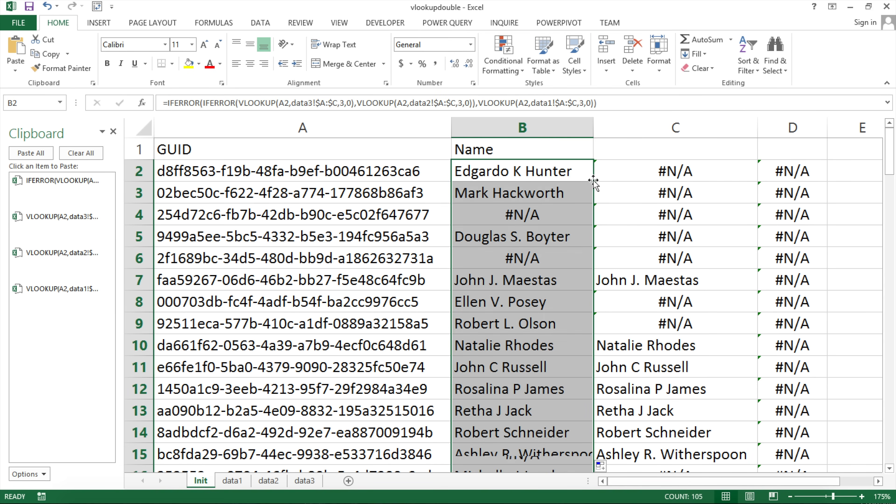
scroll(560, 281, "down", 20)
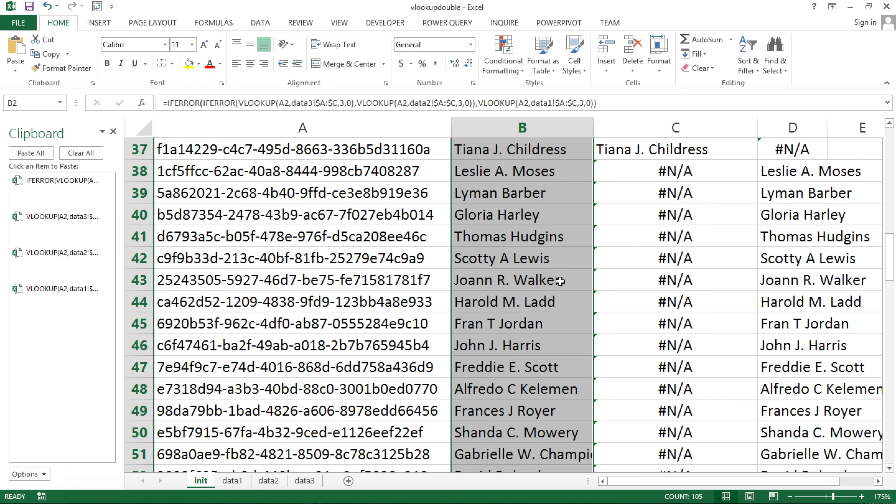
scroll(560, 281, "down", 10)
scroll(560, 282, "up", 20)
scroll(561, 282, "up", 5)
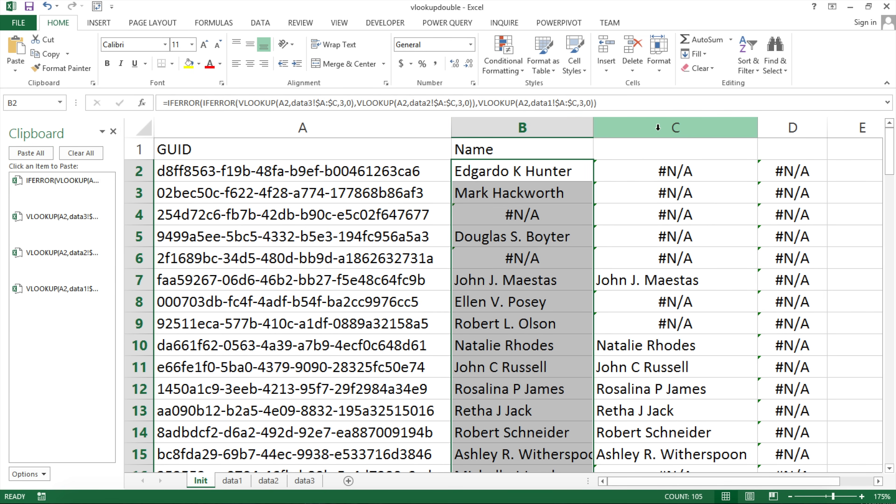
Delete the helper lookup columns C and D from the Init sheet and select B2 to check its formula.
left_click_drag(657, 128, 781, 126)
right_click(706, 131)
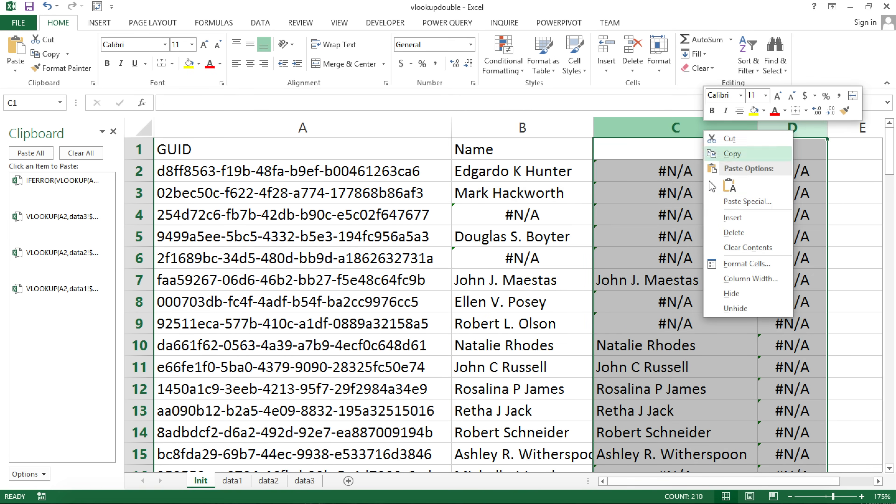
left_click(734, 233)
left_click(494, 166)
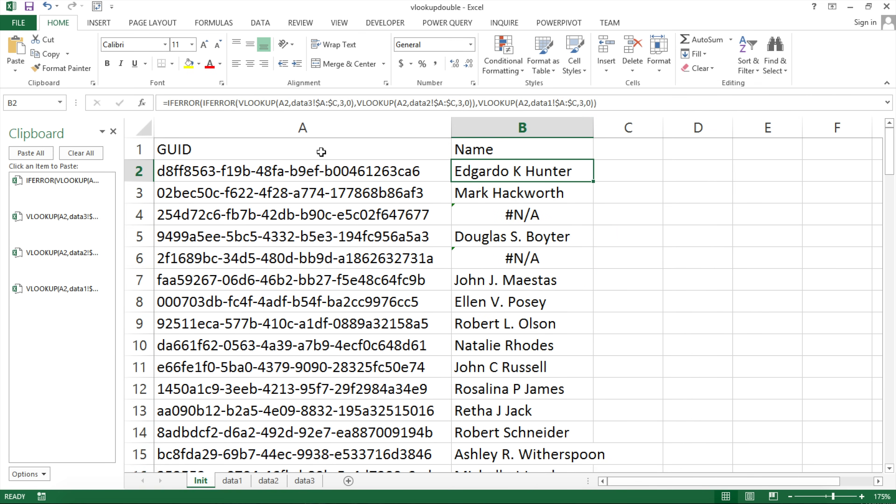
Close the Office Clipboard pane and autofit the Name column's width to its contents.
left_click(290, 151)
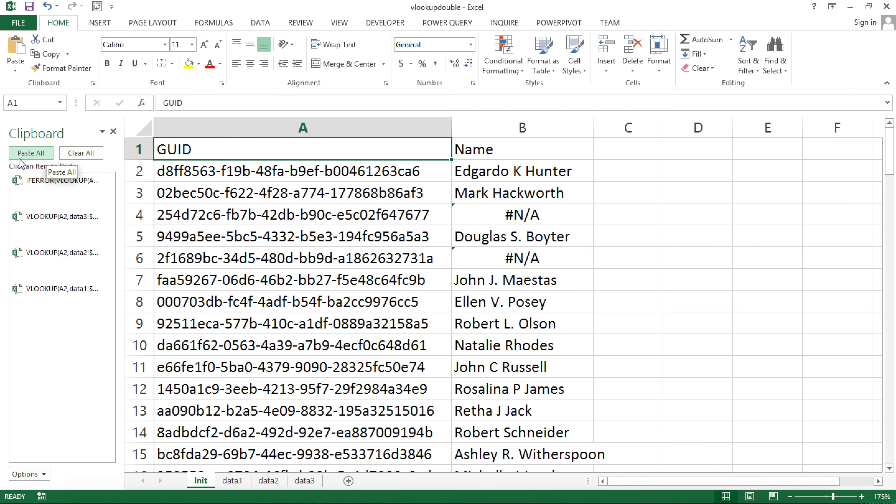
left_click(113, 132)
double_click(470, 128)
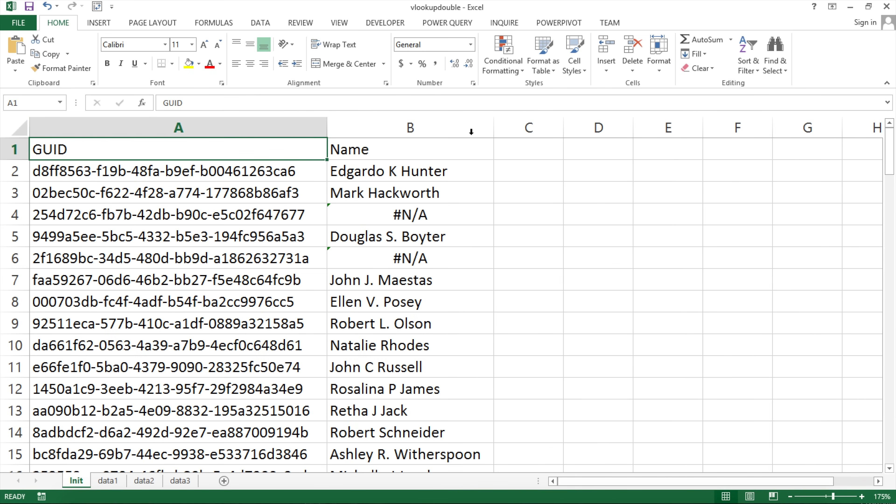